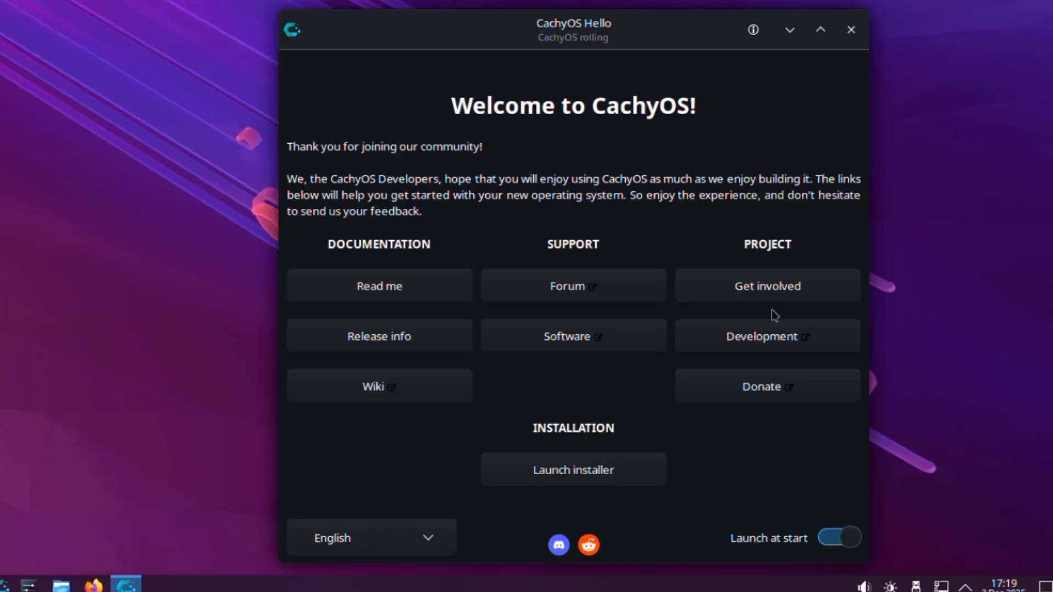
# - Launch the CachyOS installer from CachyOS Hello with Grub as the bootloader
pyautogui.click(586, 473)
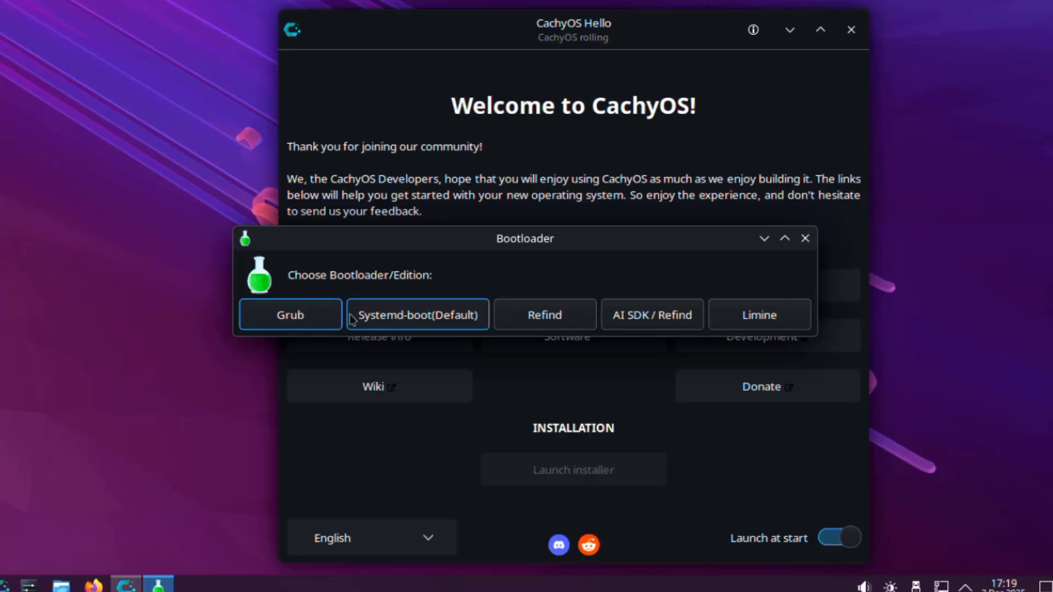
pyautogui.click(312, 315)
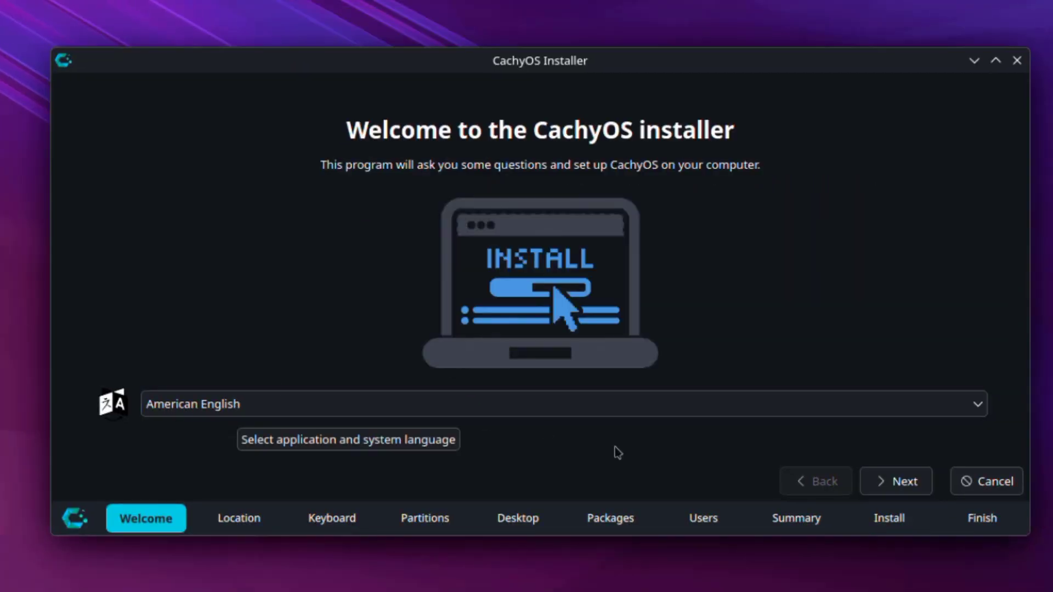
# - Accept American English, the New York time zone and the English (US) keyboard
pyautogui.click(897, 481)
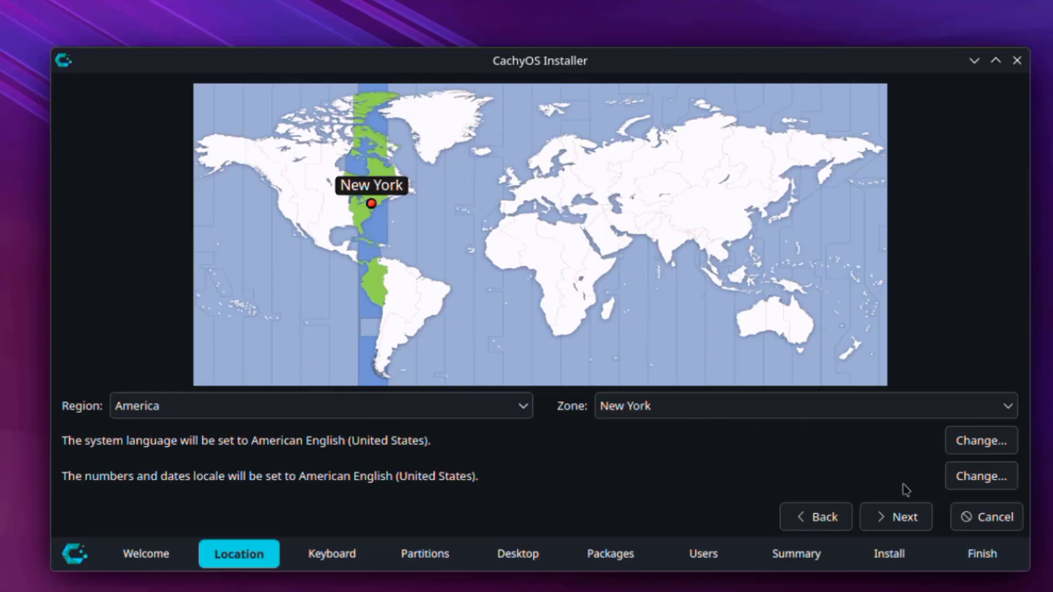
pyautogui.click(900, 515)
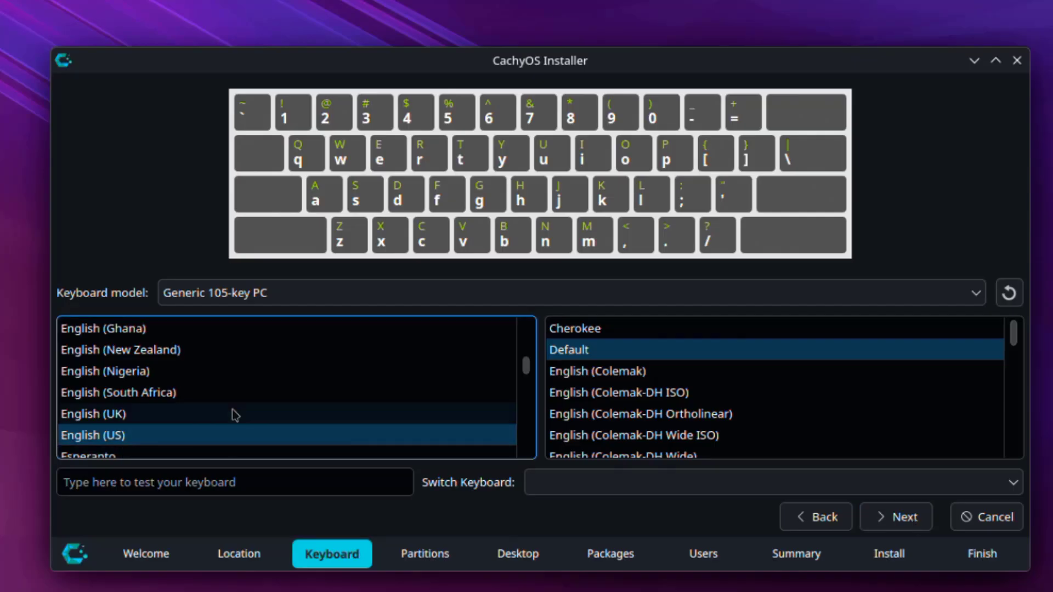
pyautogui.click(883, 518)
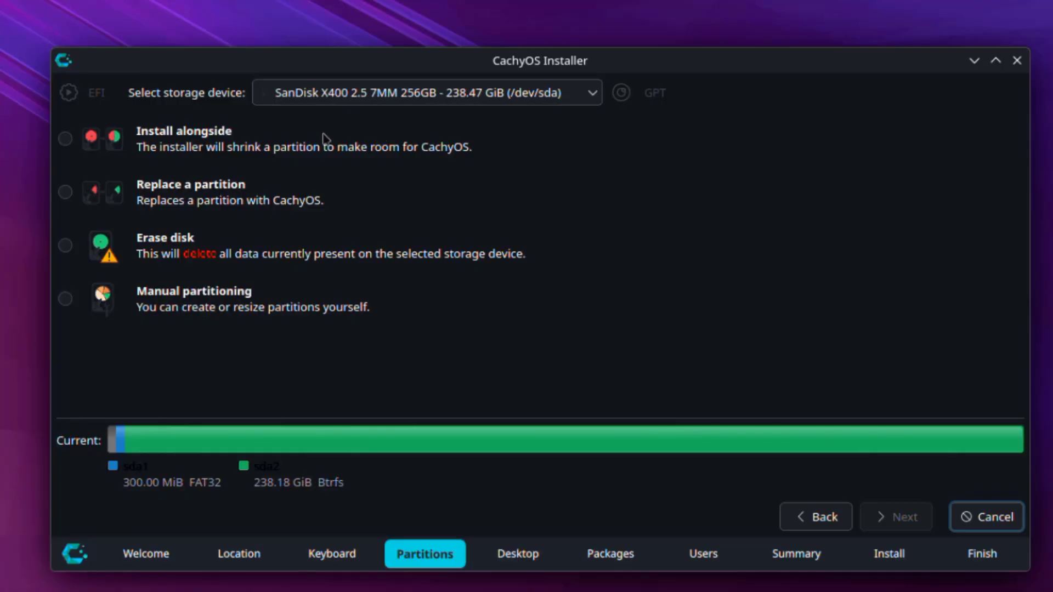
# - Choose Erase disk with the btrfs filesystem and continue past partitioning
pyautogui.click(65, 246)
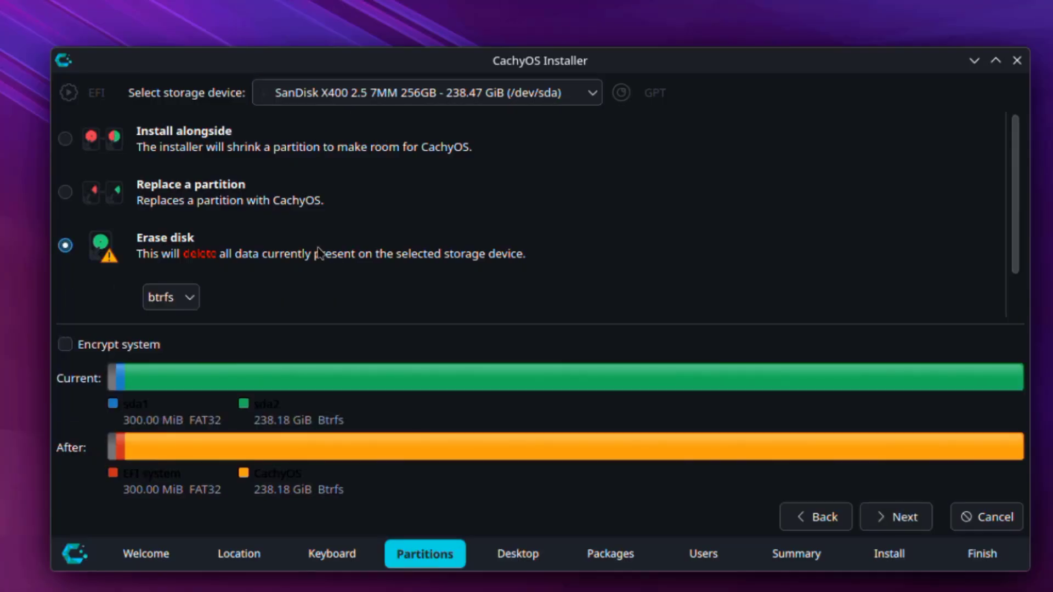
pyautogui.click(192, 296)
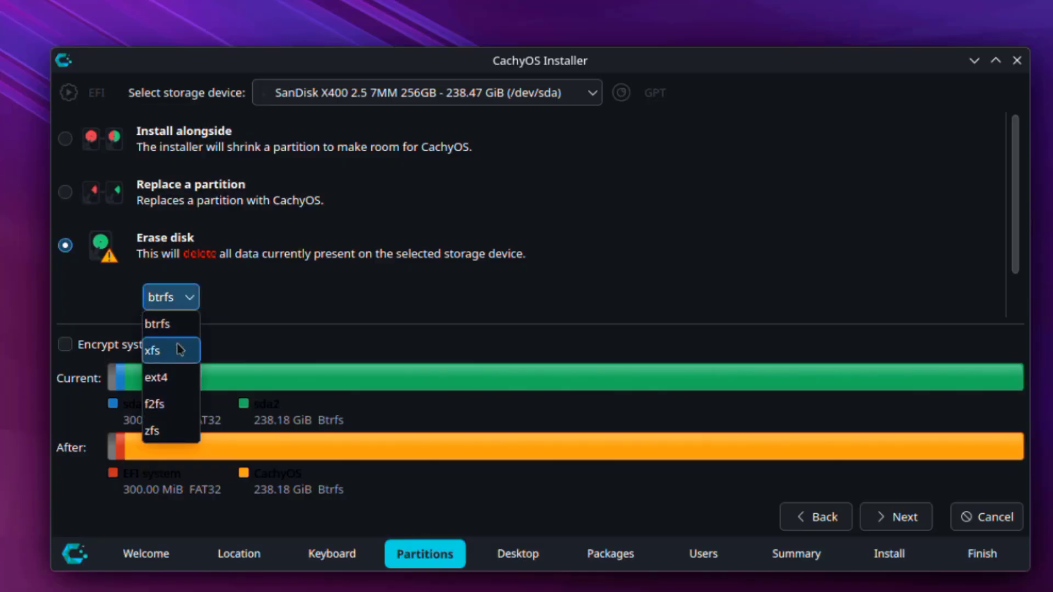
pyautogui.click(178, 325)
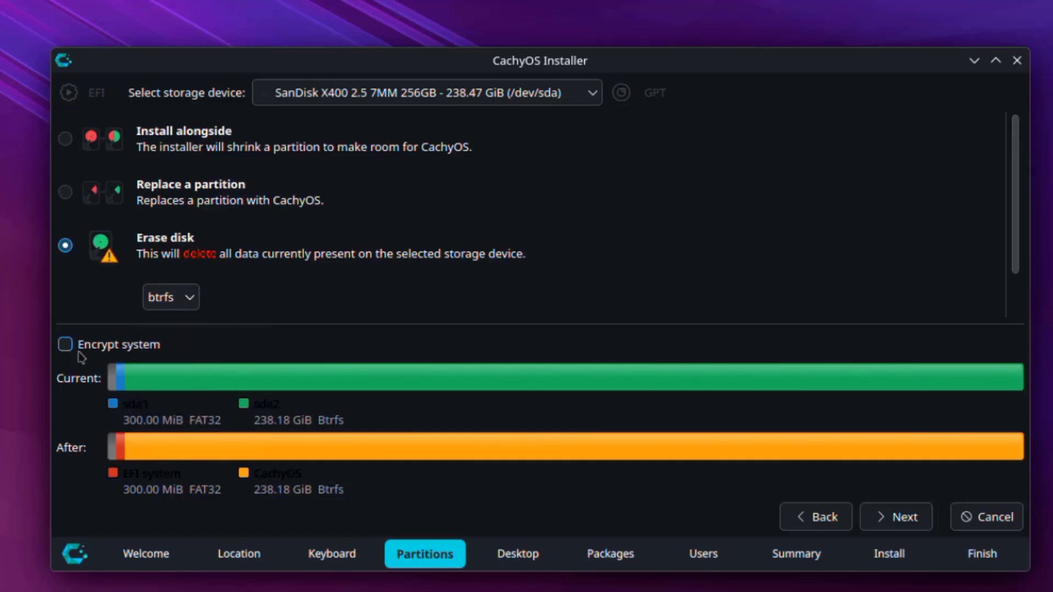
pyautogui.click(925, 513)
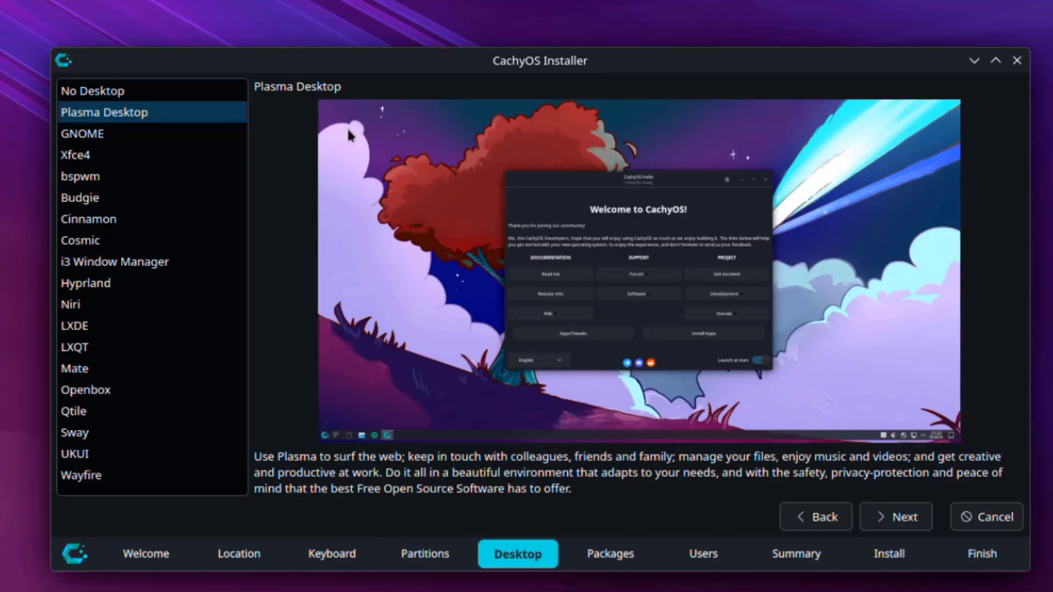
# - Preview No Desktop, Plasma, GNOME, Xfce4, bspwm, Budgie, Cinnamon, Cosmic, i3 and Hyprland
pyautogui.click(127, 98)
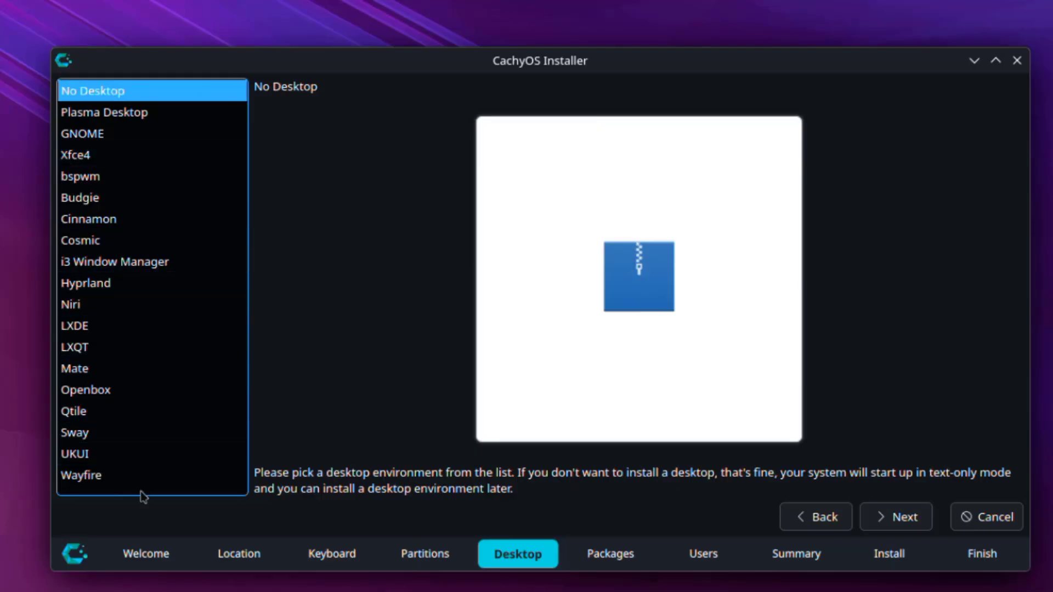
pyautogui.click(142, 115)
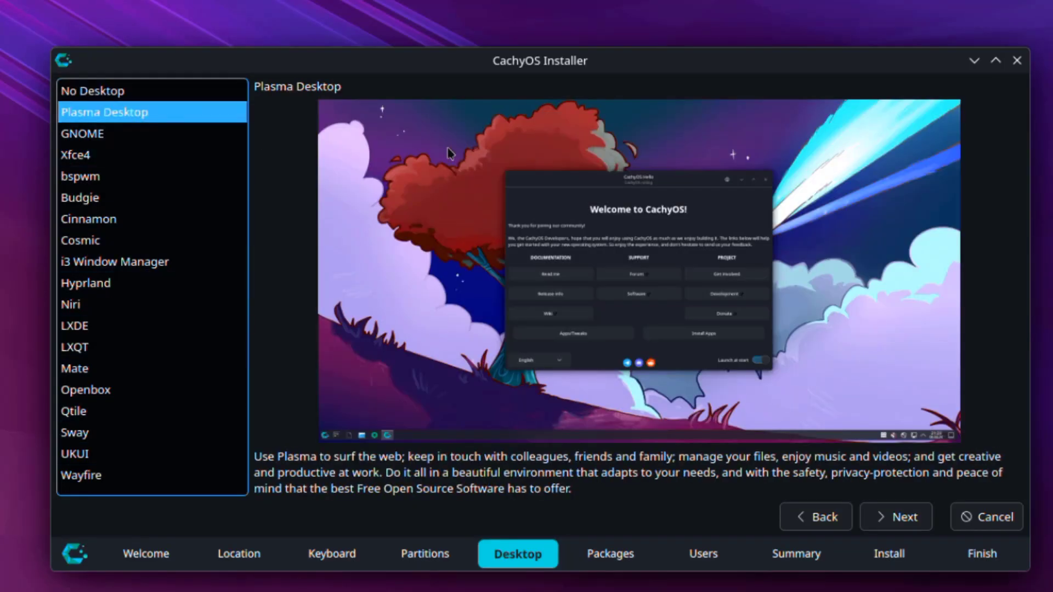
pyautogui.click(124, 136)
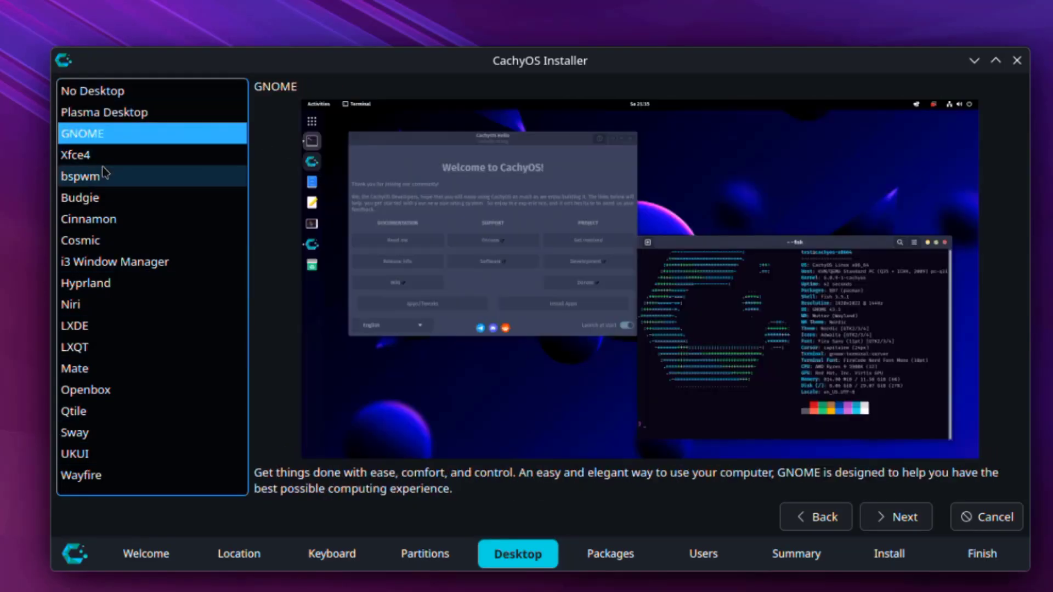
pyautogui.click(104, 157)
pyautogui.click(104, 177)
pyautogui.click(100, 202)
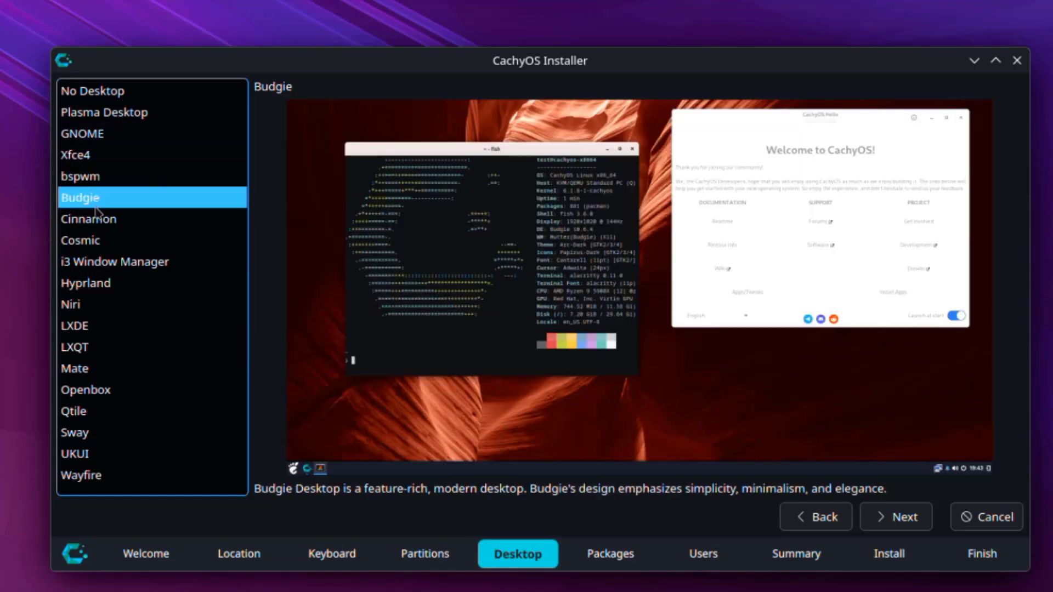
pyautogui.click(97, 225)
pyautogui.click(101, 242)
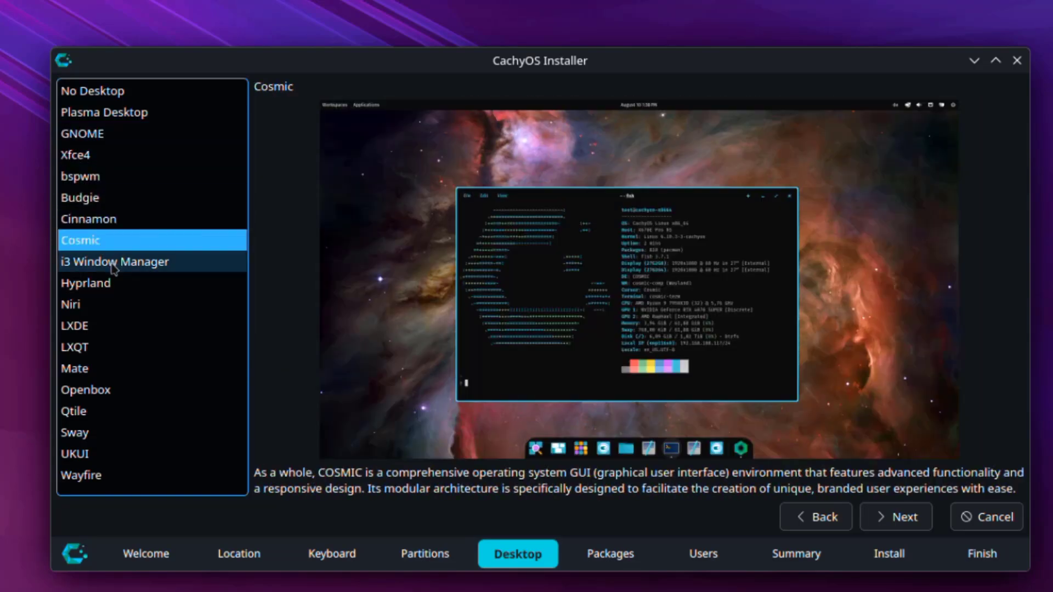
pyautogui.click(111, 263)
pyautogui.click(104, 284)
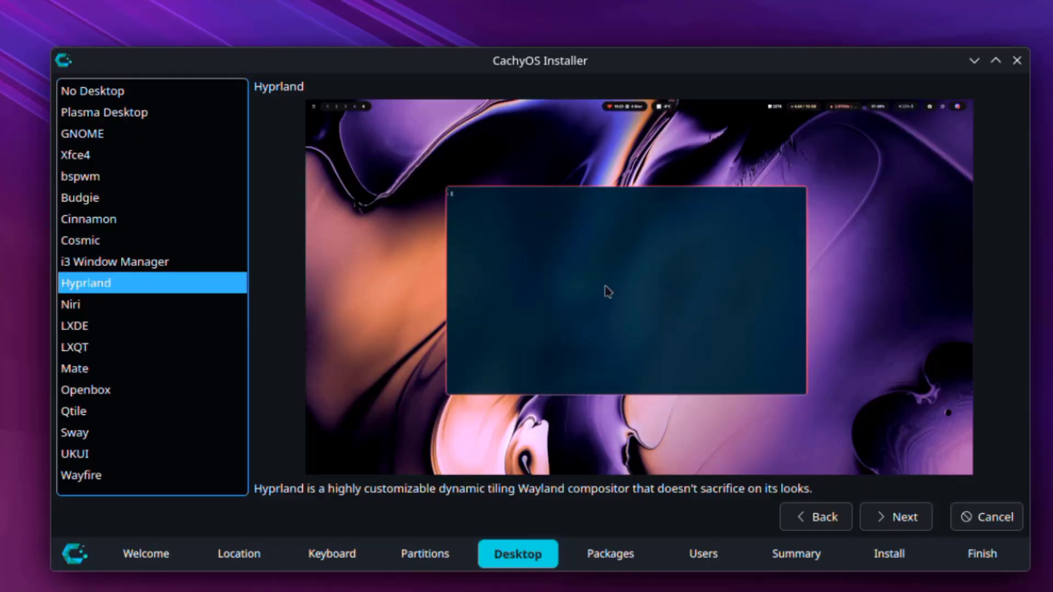
# - Preview Niri through Wayfire, then select Plasma Desktop and continue to packages
pyautogui.click(85, 313)
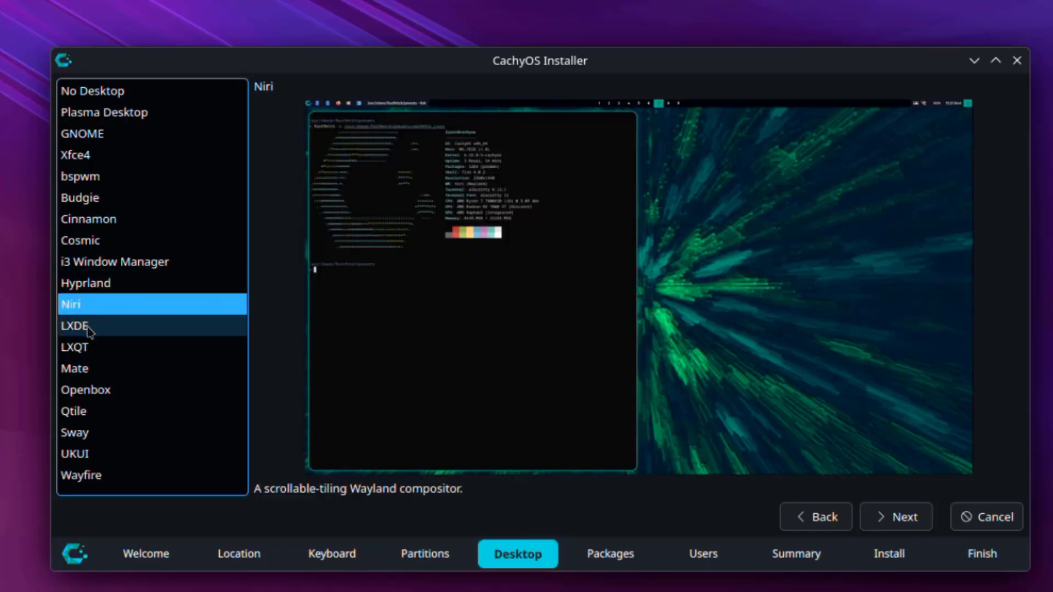
pyautogui.click(85, 325)
pyautogui.click(86, 347)
pyautogui.click(86, 369)
pyautogui.click(86, 389)
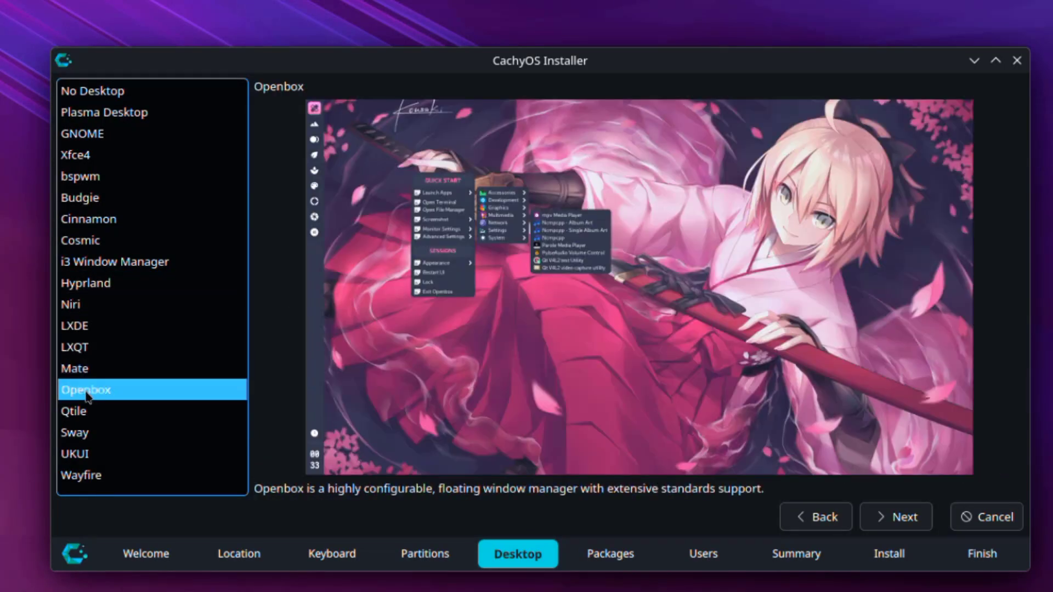
pyautogui.click(85, 415)
pyautogui.click(109, 437)
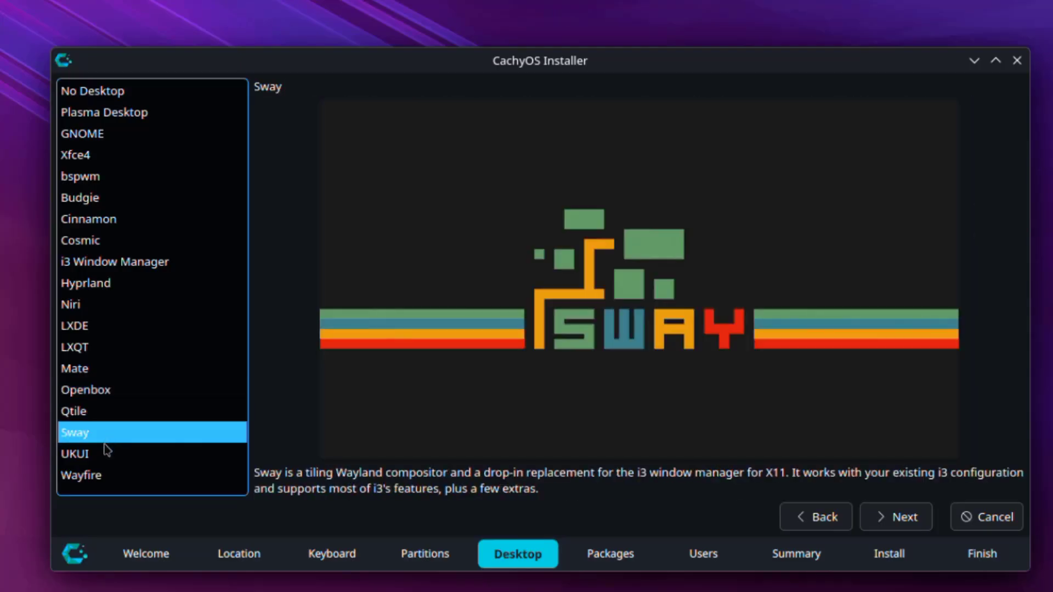
pyautogui.click(109, 454)
pyautogui.click(107, 476)
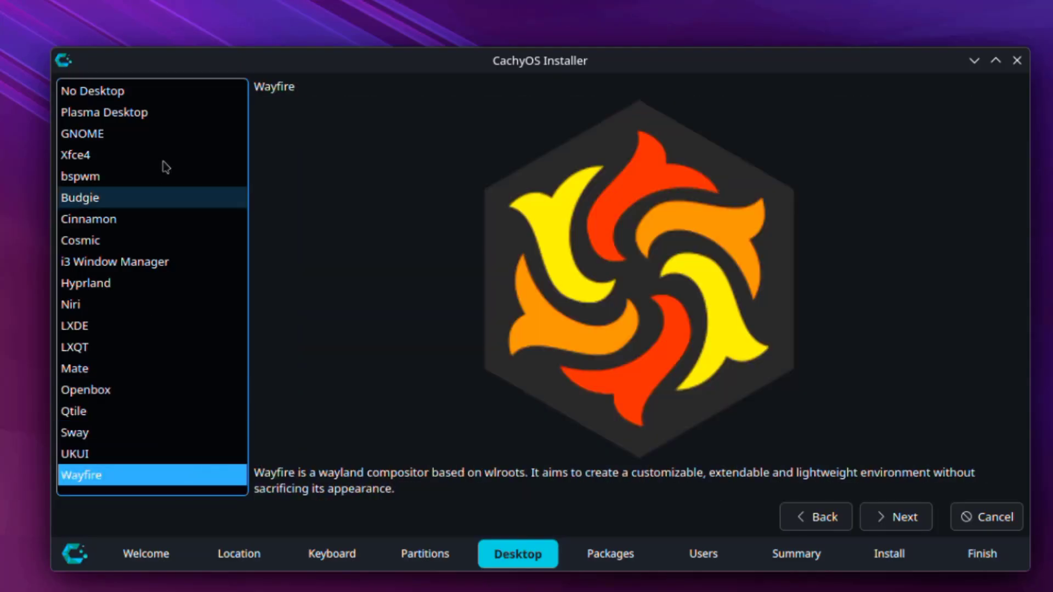
pyautogui.click(129, 115)
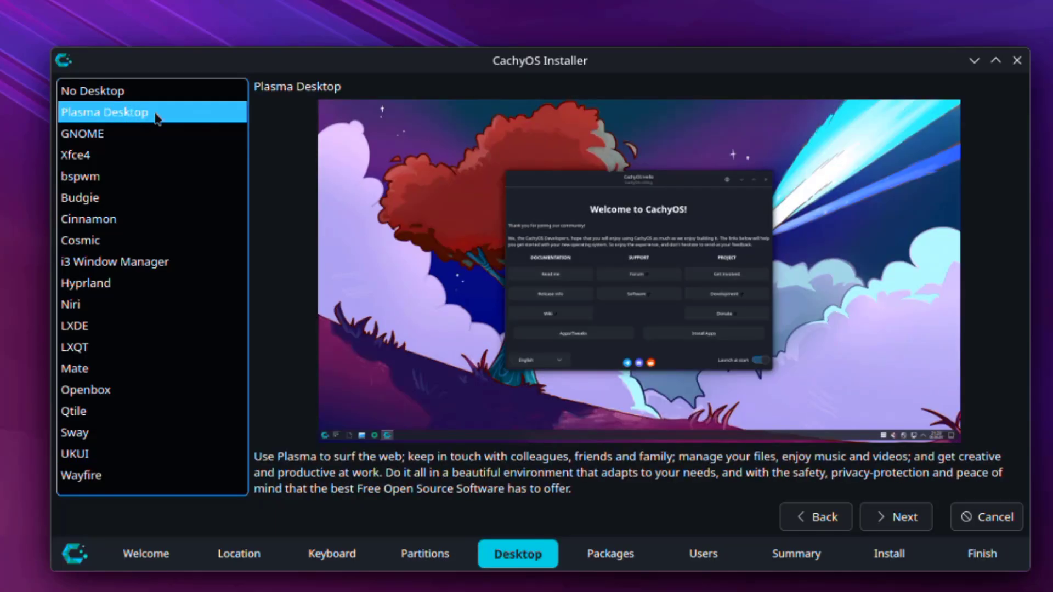
pyautogui.click(883, 516)
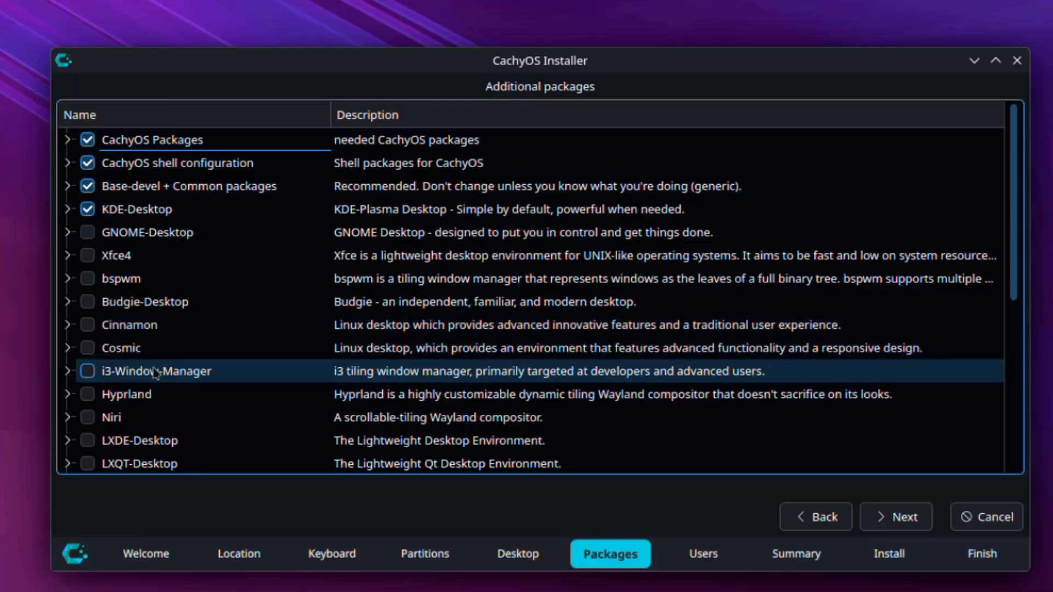
# - Expand the KDE-Desktop, CachyOS shell configuration and Base-devel + Common package groups
pyautogui.click(68, 211)
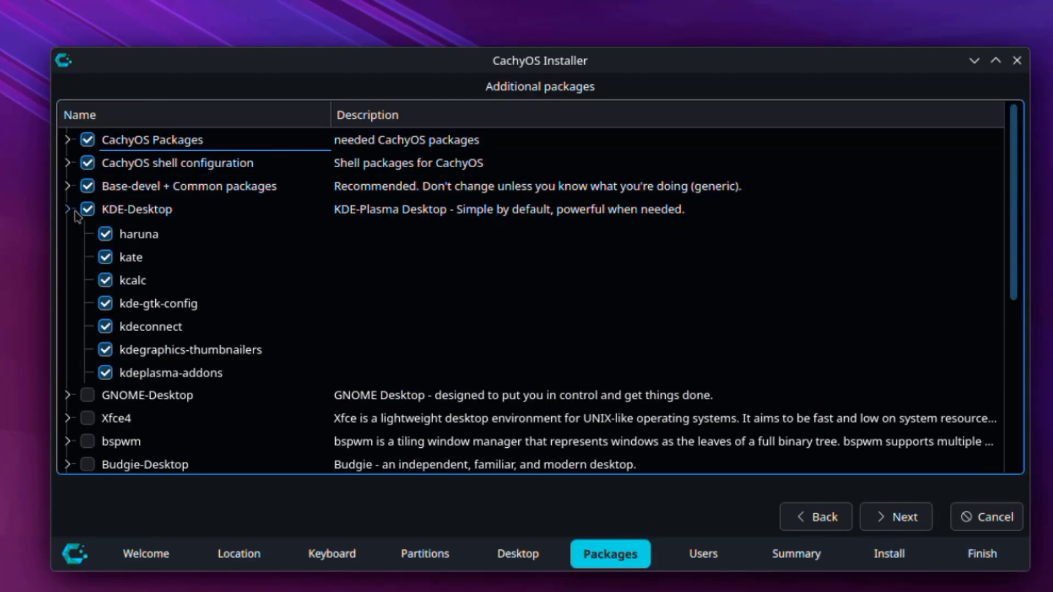
pyautogui.click(67, 162)
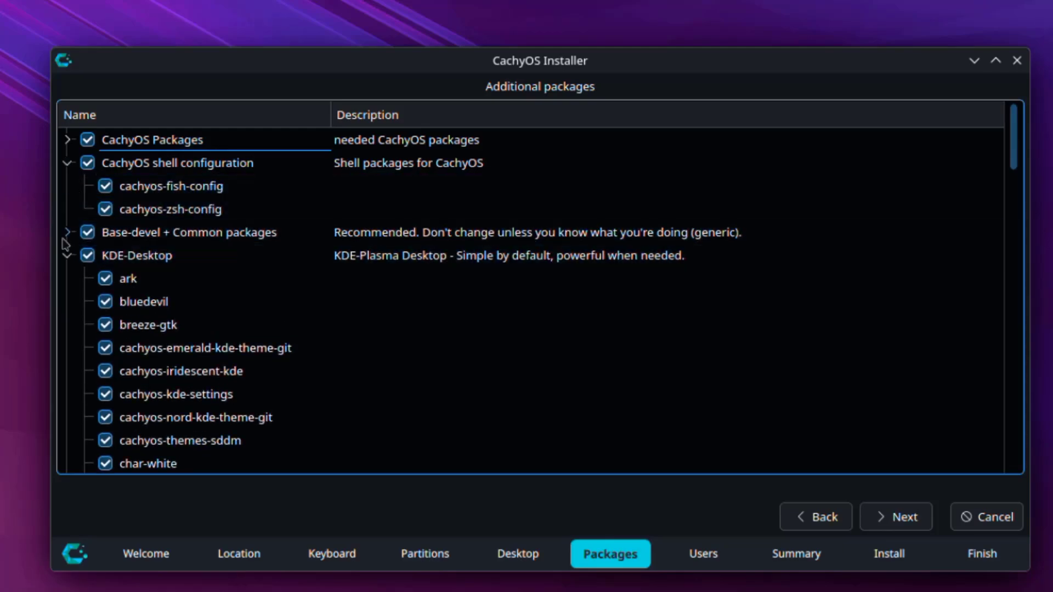
pyautogui.click(68, 232)
# - Expand the Firefox and language package and Printing-Support groups further down the list
pyautogui.scroll(-8, 380, 261)
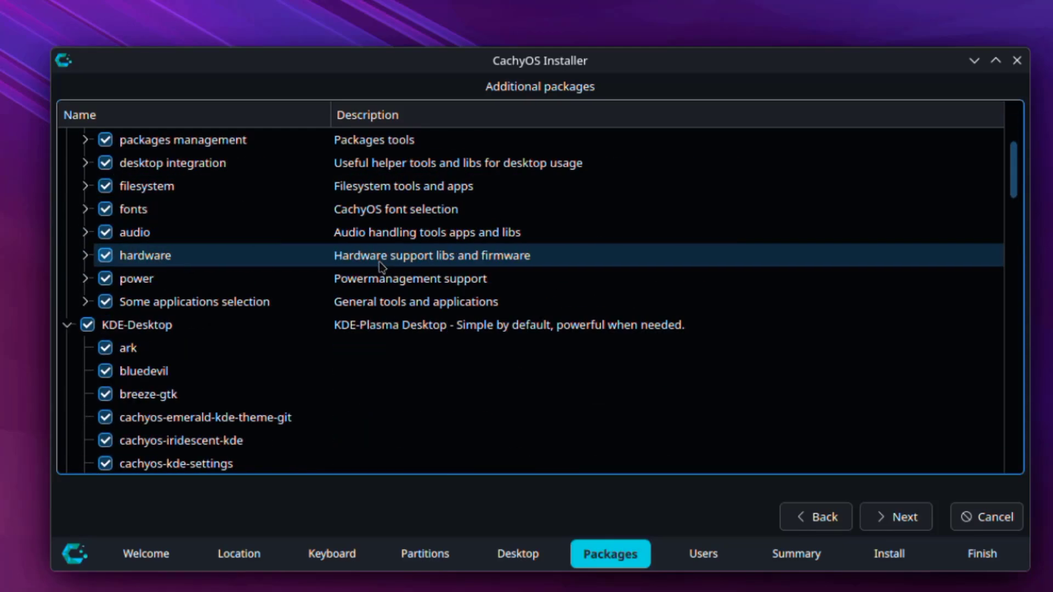
pyautogui.scroll(-13, 409, 327)
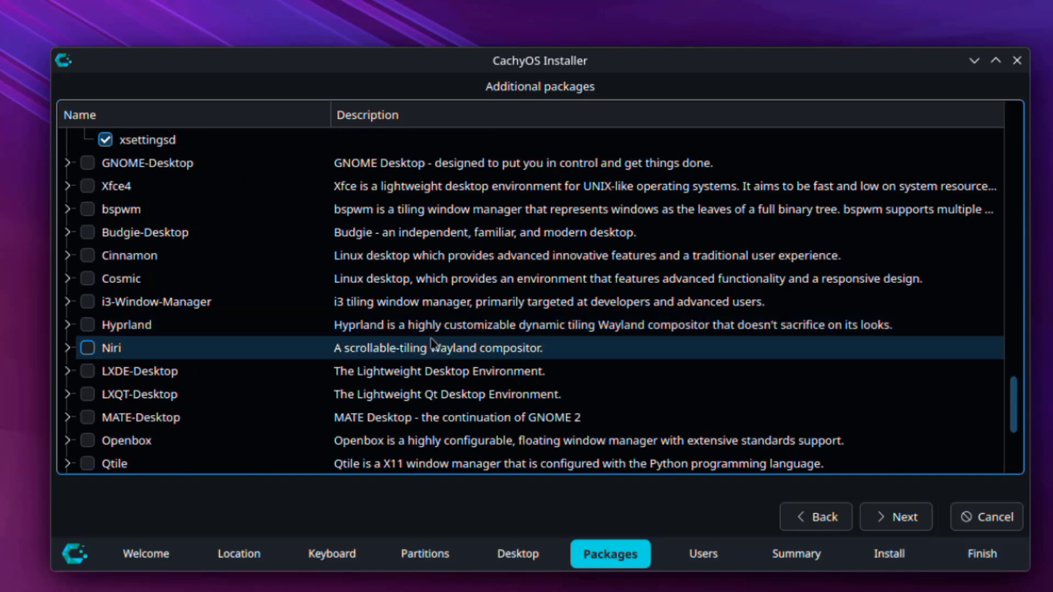
pyautogui.scroll(-15, 494, 334)
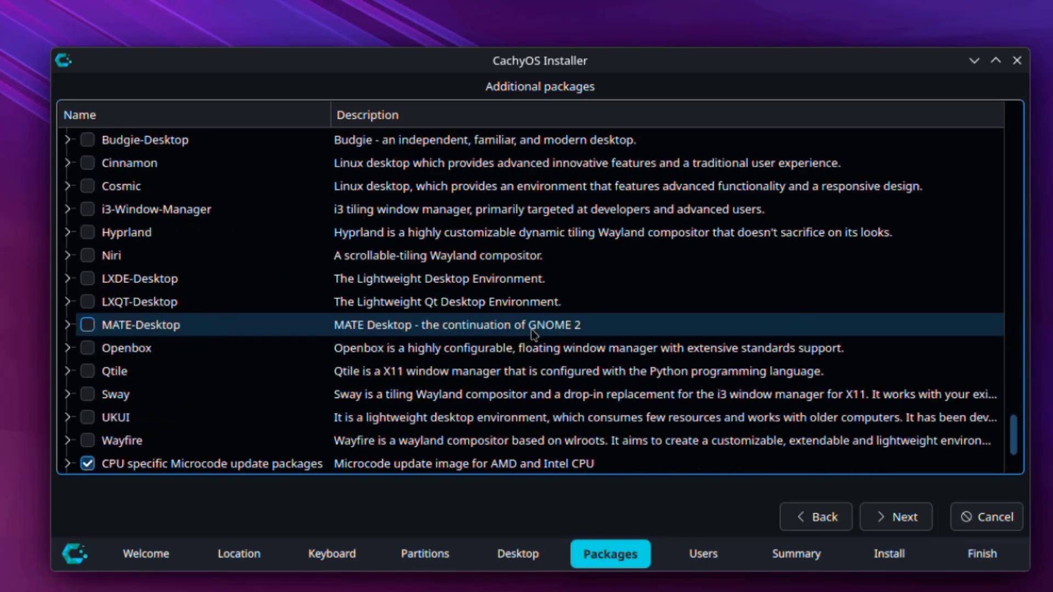
pyautogui.click(67, 372)
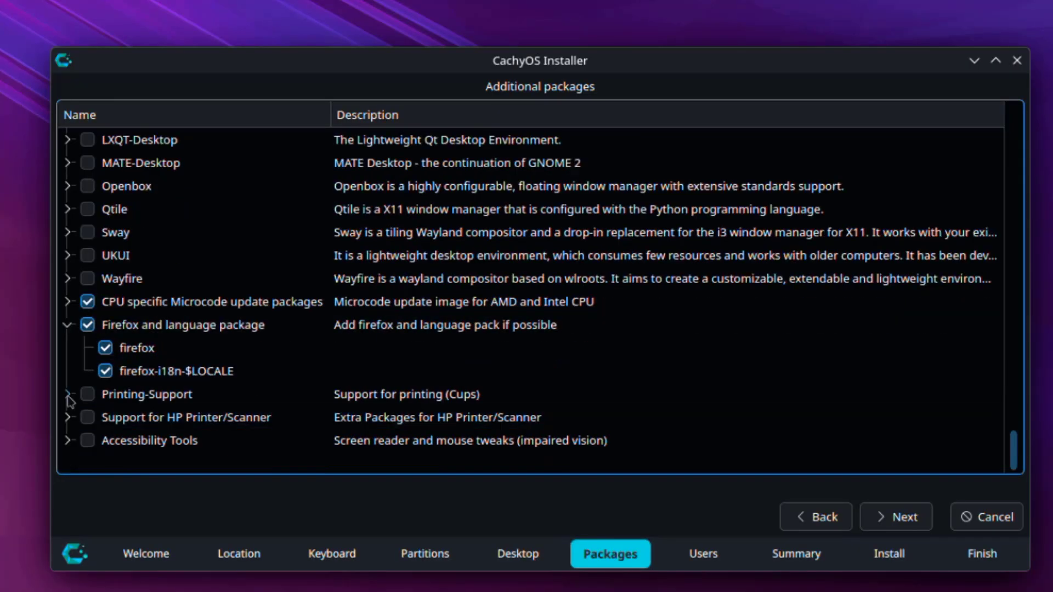
pyautogui.click(67, 394)
pyautogui.scroll(15, 522, 400)
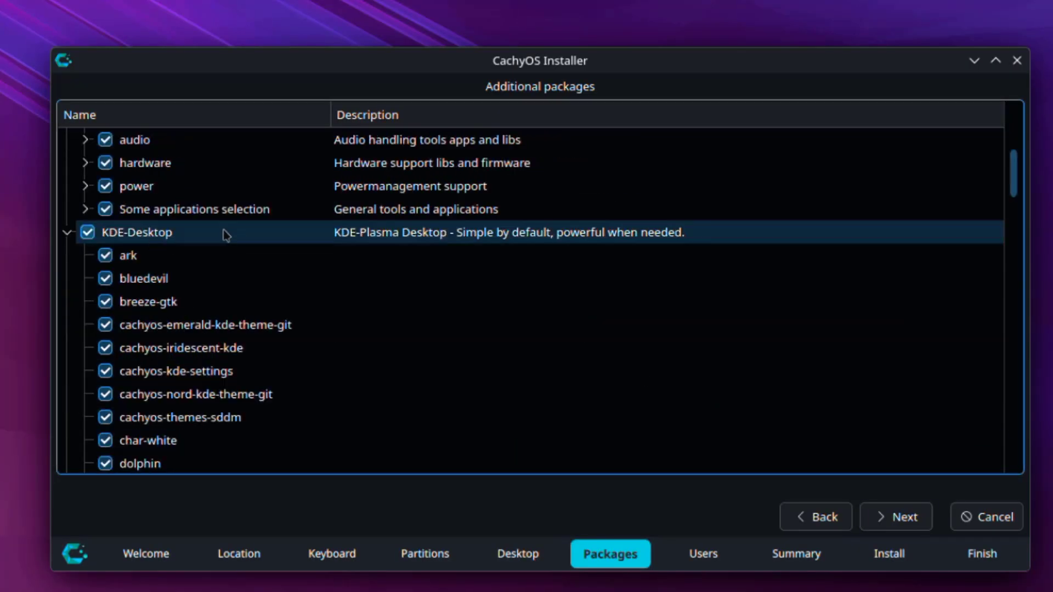
# - On the Users page, enter the user's name and a first, too-short account password
pyautogui.click(895, 515)
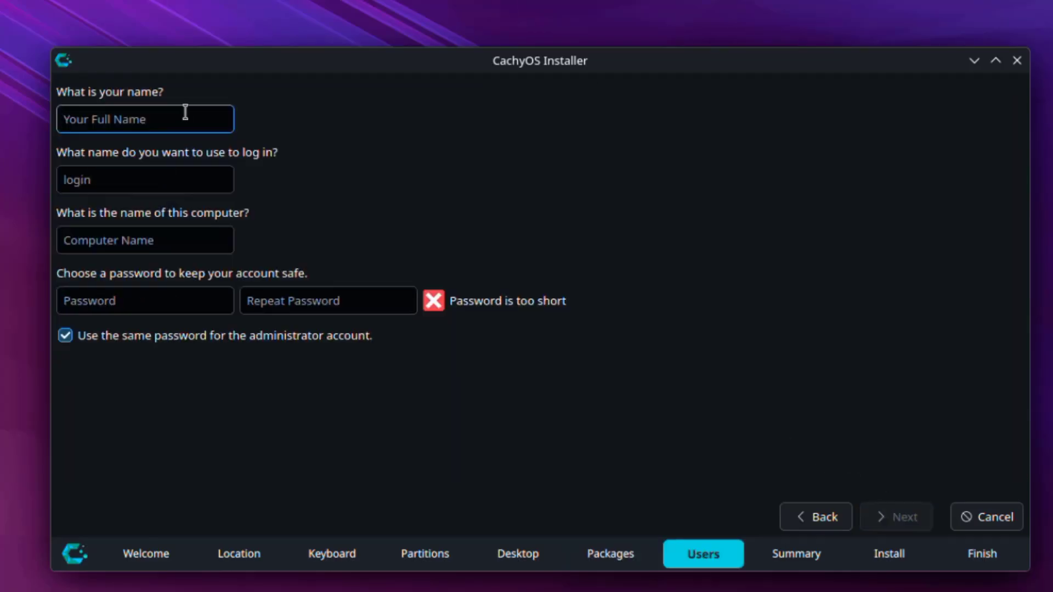
pyautogui.write('tom')
pyautogui.click(197, 299)
pyautogui.press('Tab')
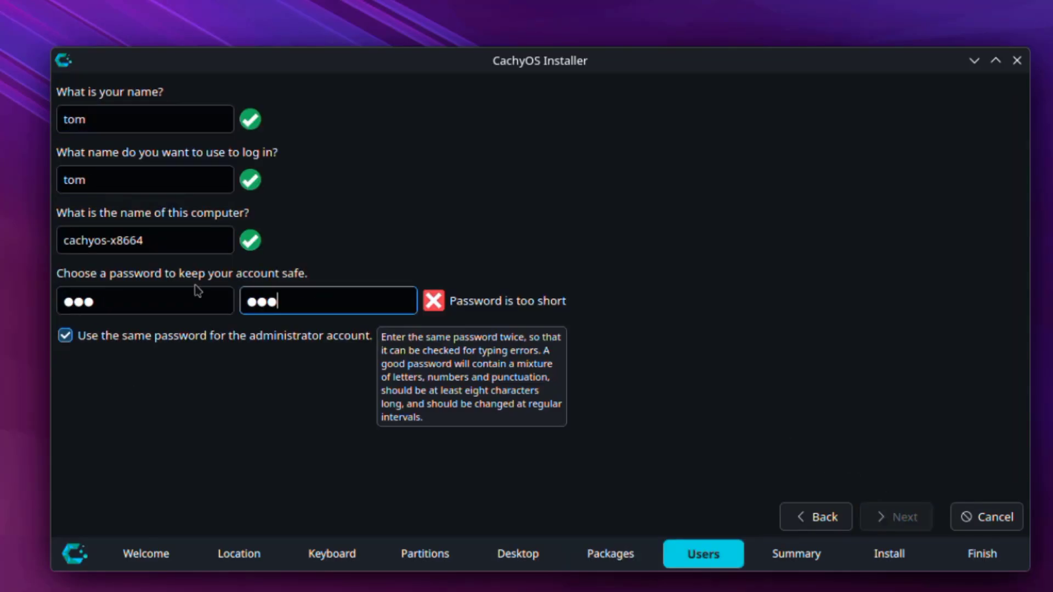
# - Replace it with an 8-character password and proceed to the installation Summary
pyautogui.click(180, 299)
pyautogui.hotkey('ctrl', 'a')
pyautogui.write('password')
pyautogui.press('Tab')
pyautogui.write('password')
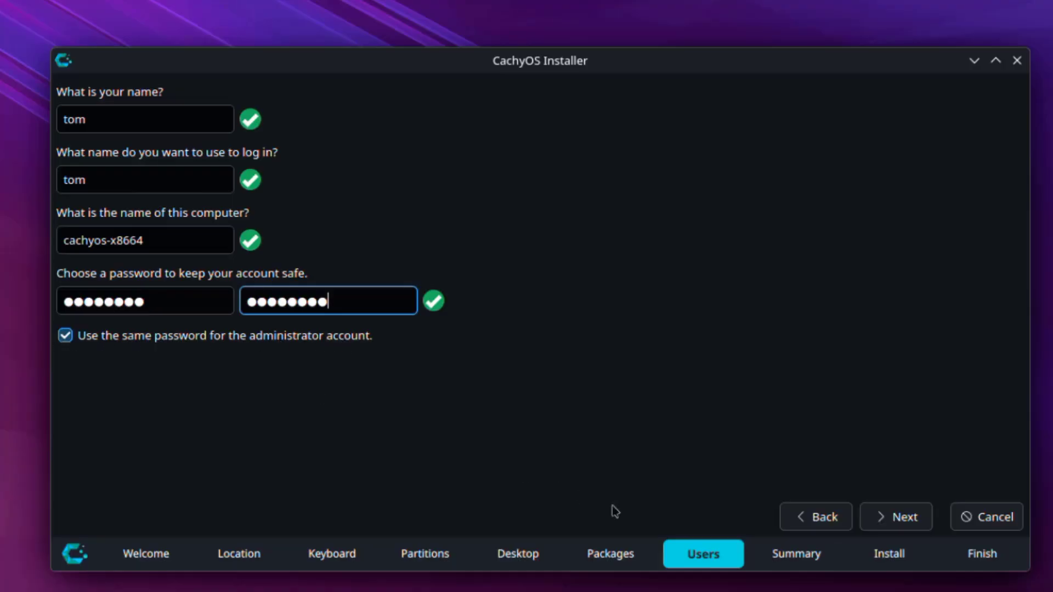
pyautogui.click(868, 518)
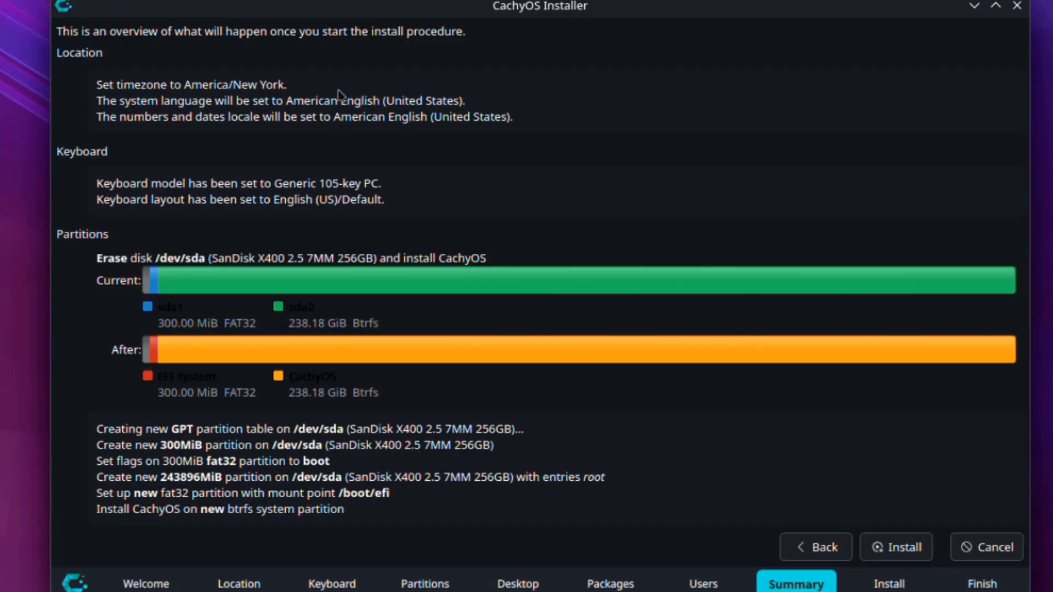
# - Install CachyOS now, with Restart now ticked, and finish the installer
pyautogui.click(896, 546)
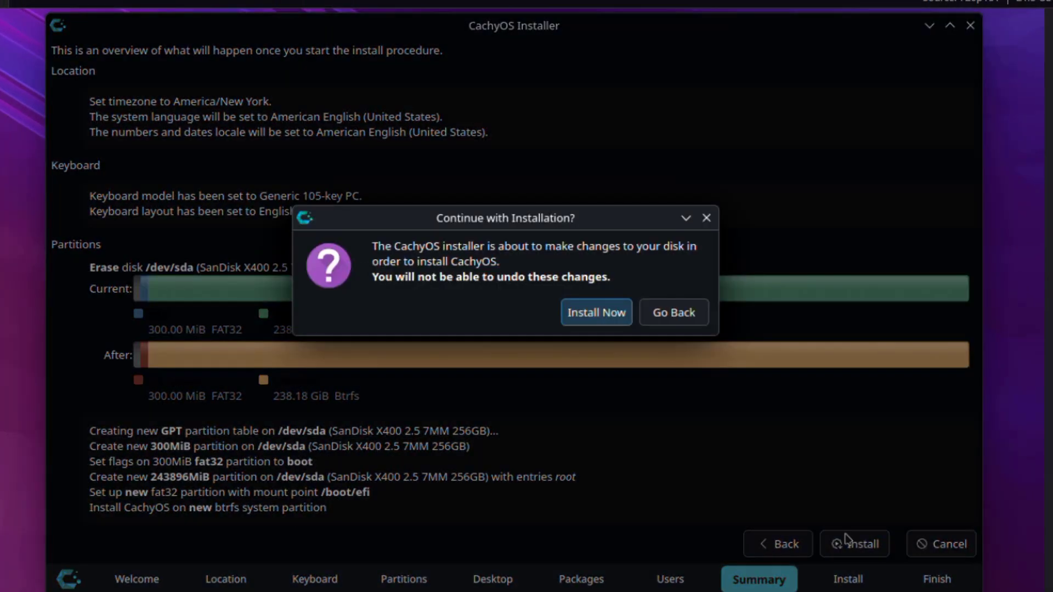
pyautogui.click(576, 312)
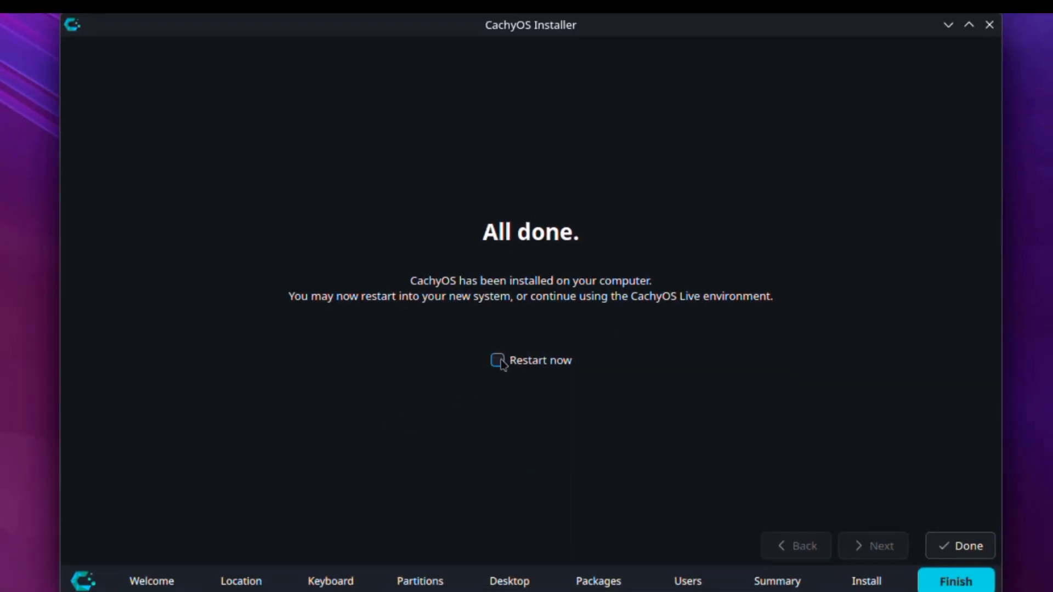
pyautogui.click(498, 361)
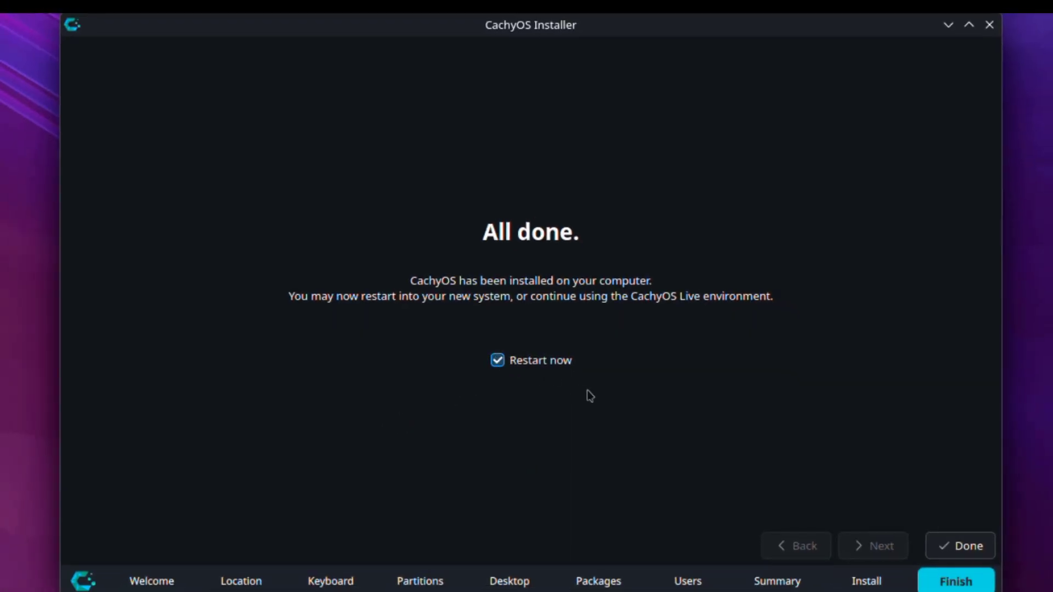
pyautogui.click(945, 551)
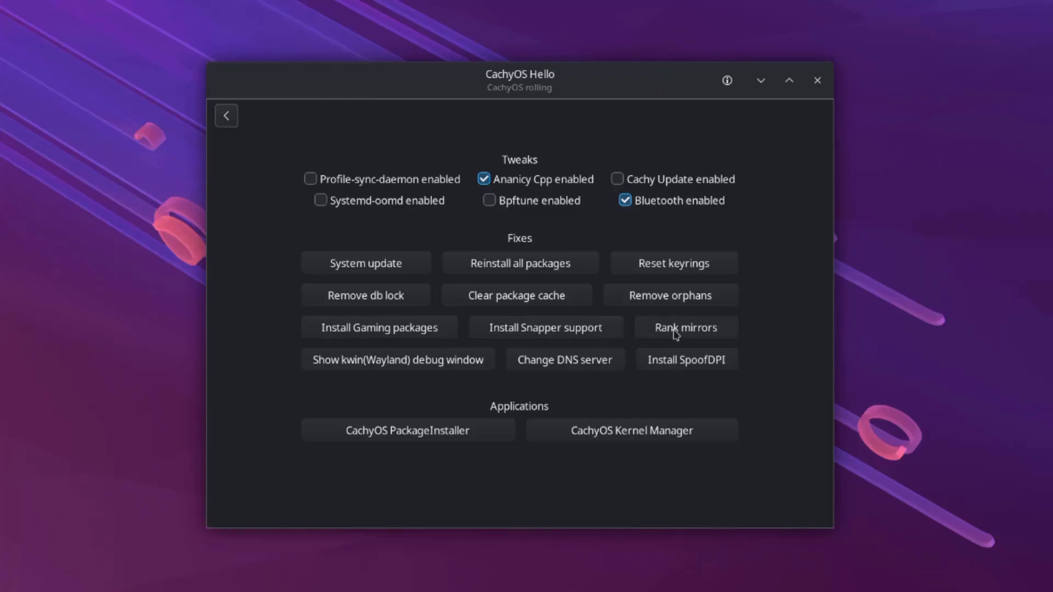
# - Open Change DNS server from the Fixes section of CachyOS Hello
pyautogui.click(567, 369)
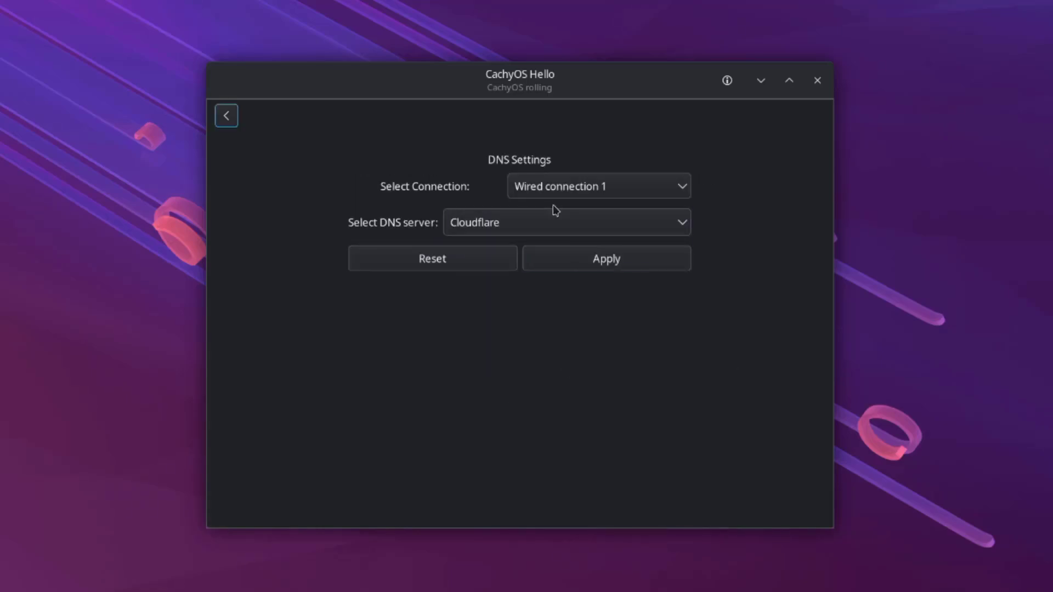
# - Try Cloudflare Malware and adult content blocking, revert DNS to Cloudflare, and go back
pyautogui.click(467, 225)
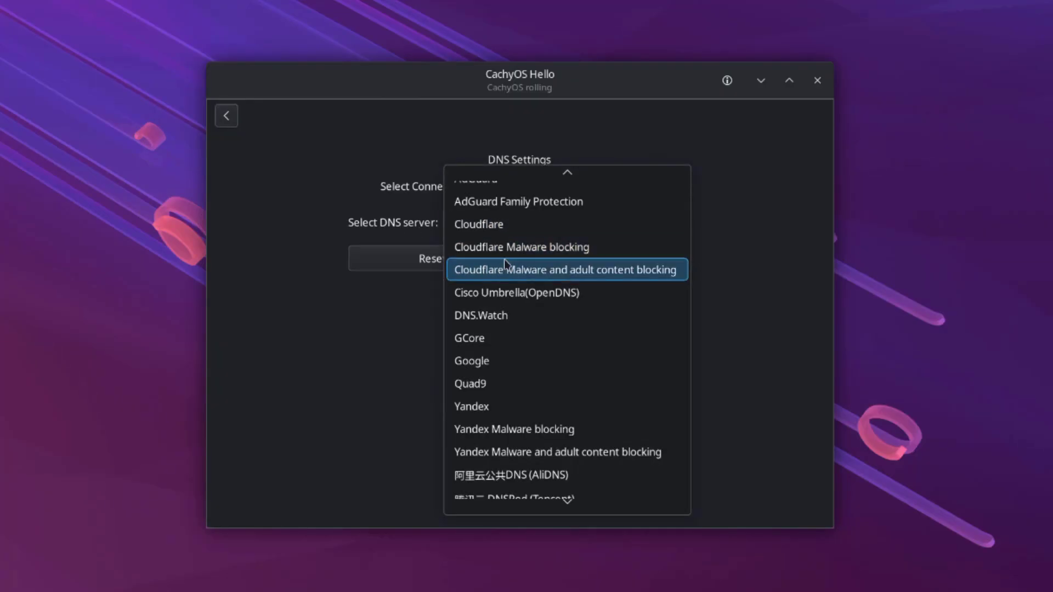
pyautogui.scroll(-1, 563, 371)
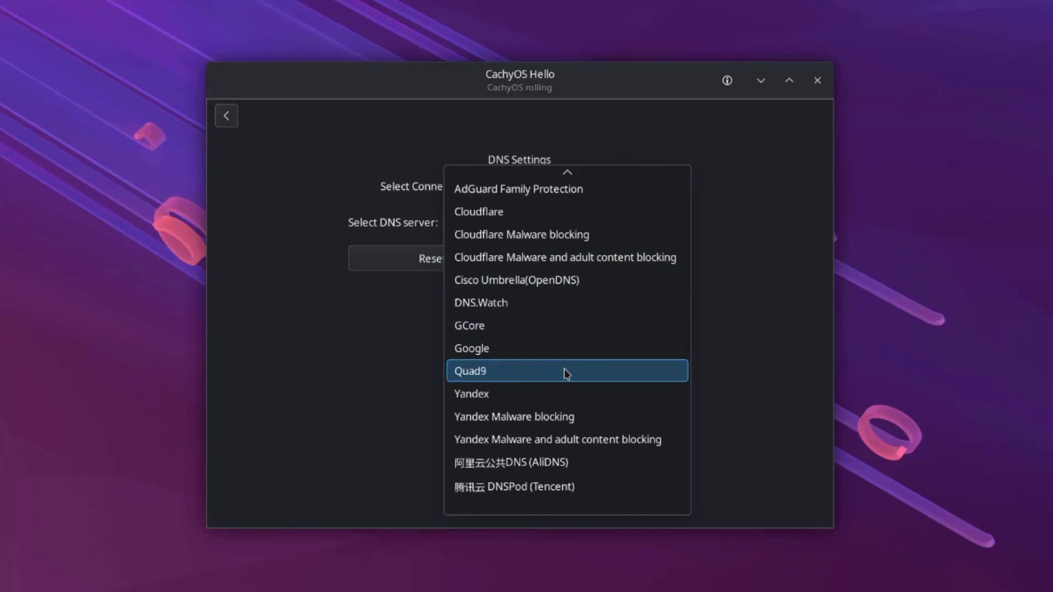
pyautogui.scroll(1, 568, 386)
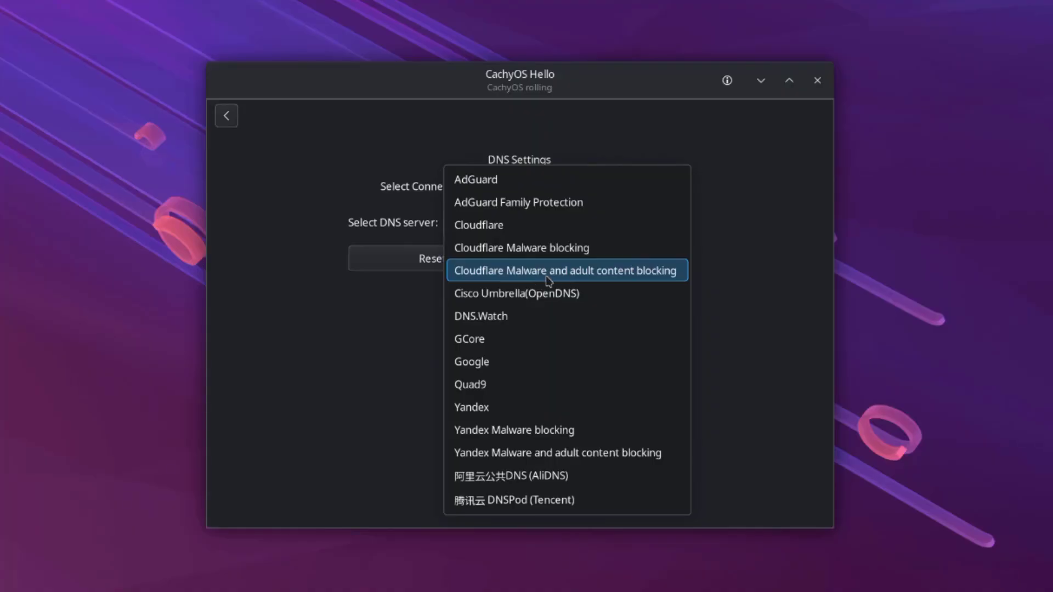
pyautogui.click(623, 271)
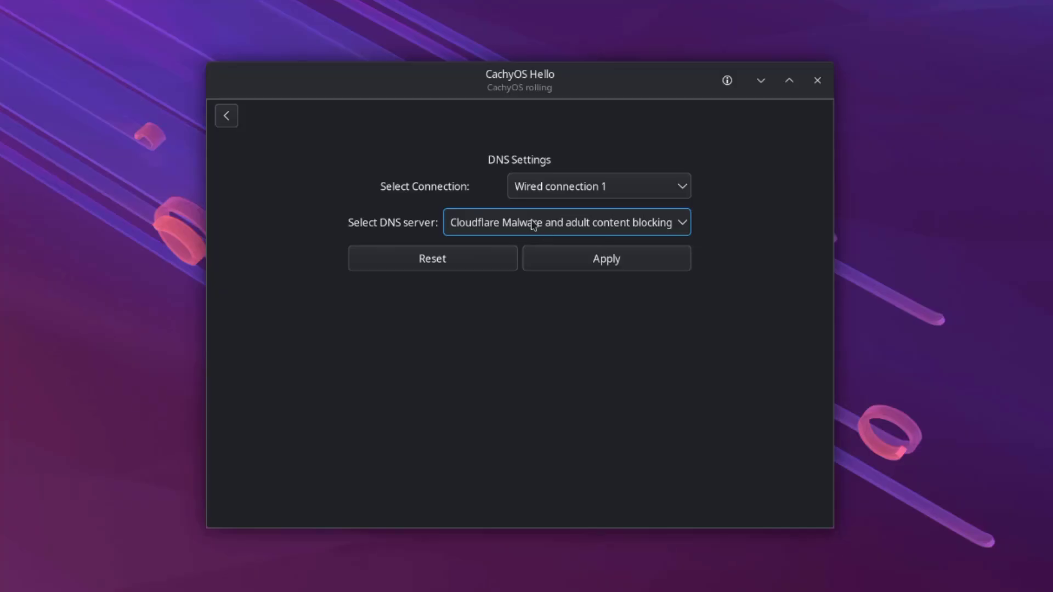
pyautogui.click(591, 233)
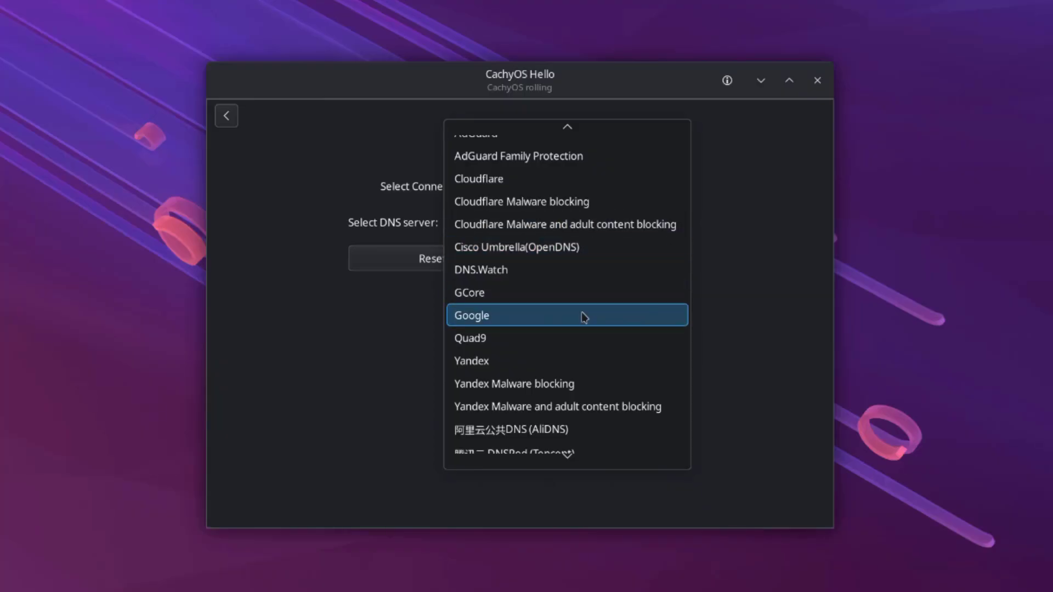
pyautogui.click(551, 179)
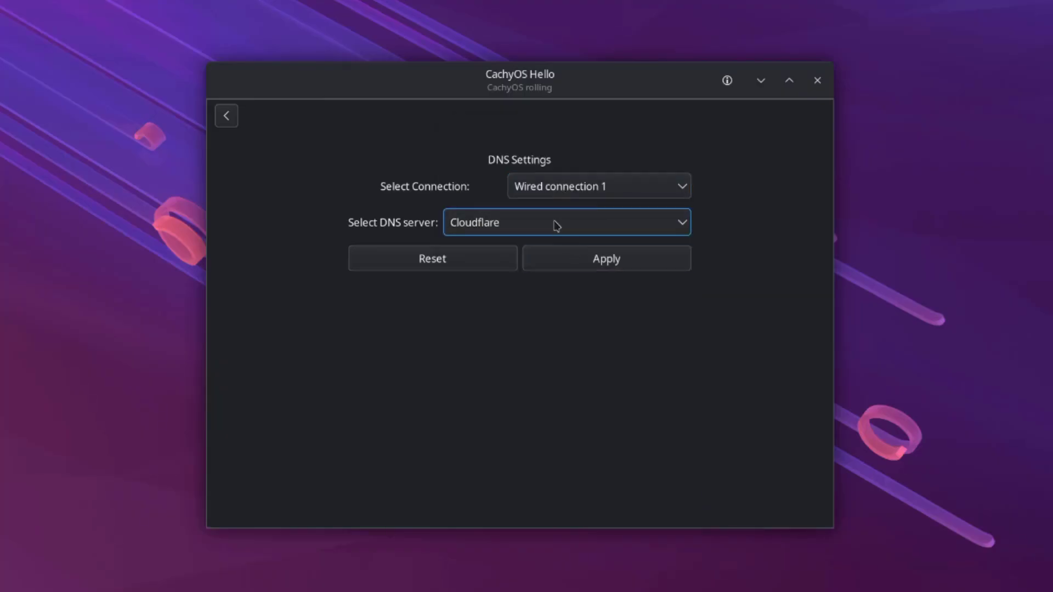
pyautogui.click(227, 116)
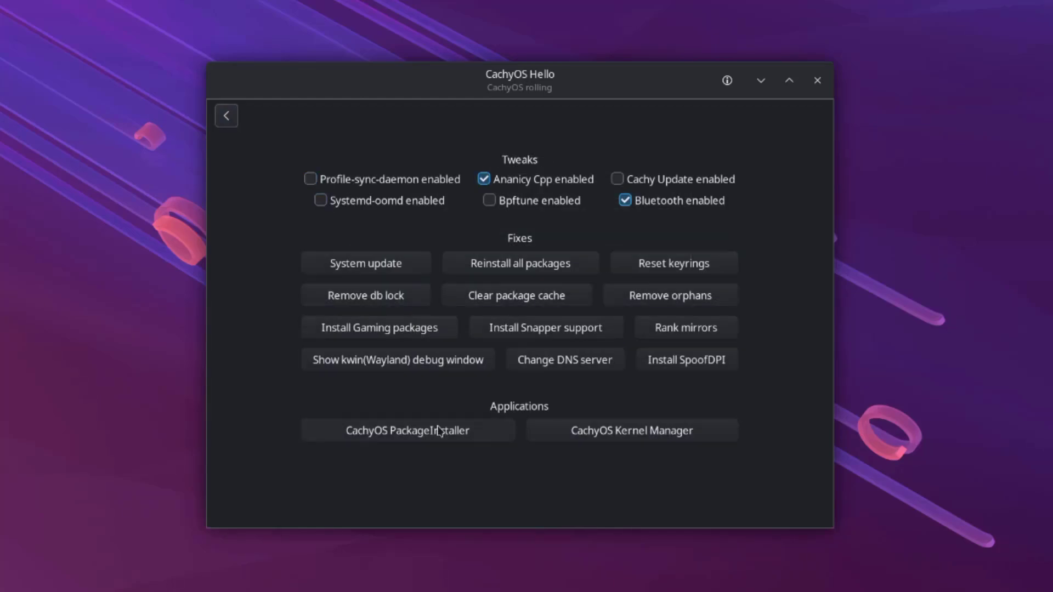
# - Launch the CachyOS Package Installer and browse the Browsers and Internet categories
pyautogui.click(441, 430)
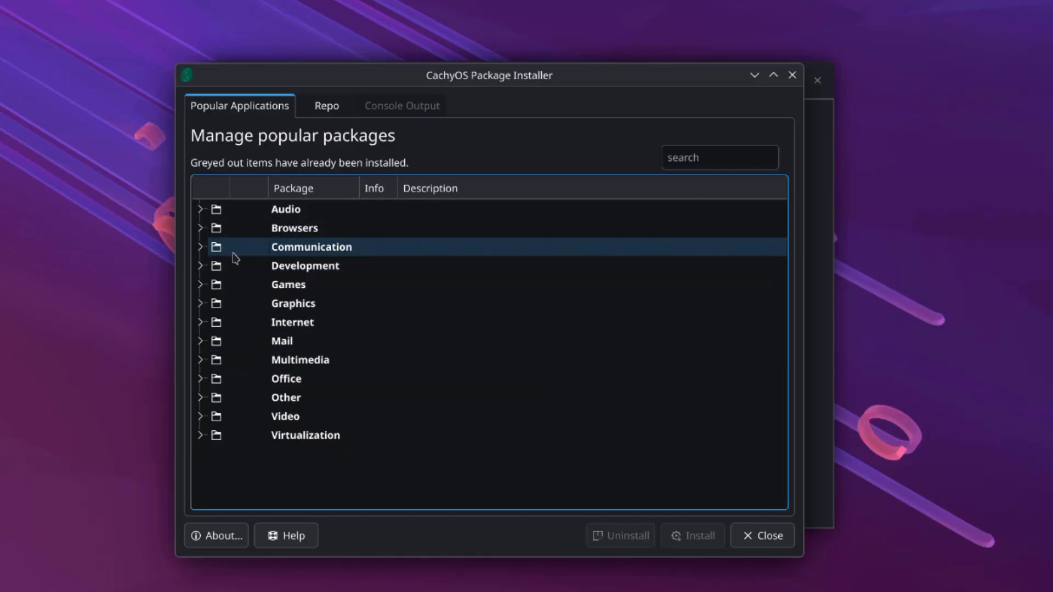
pyautogui.click(202, 229)
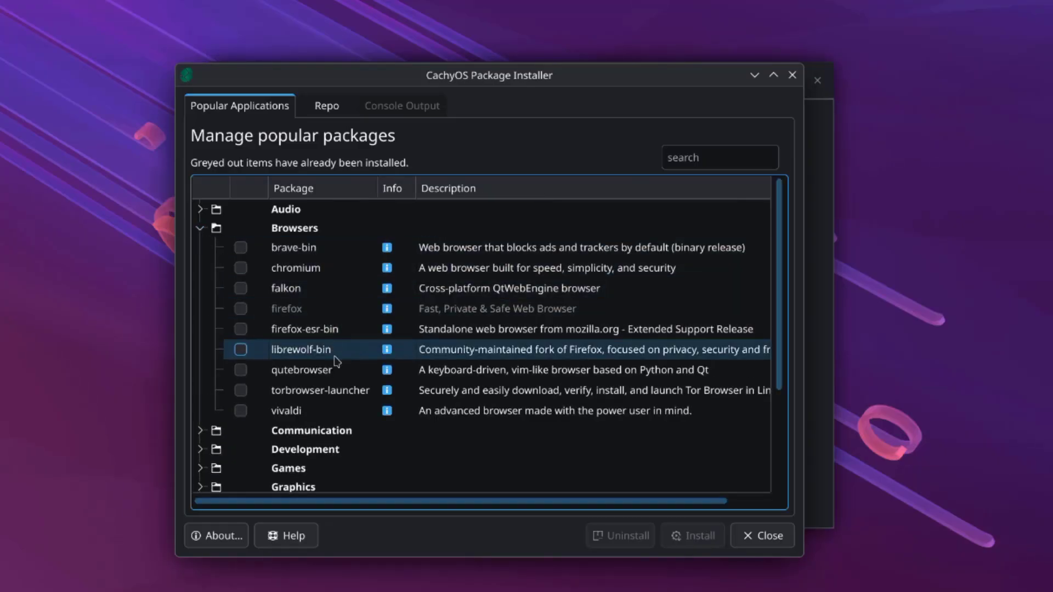
pyautogui.click(210, 234)
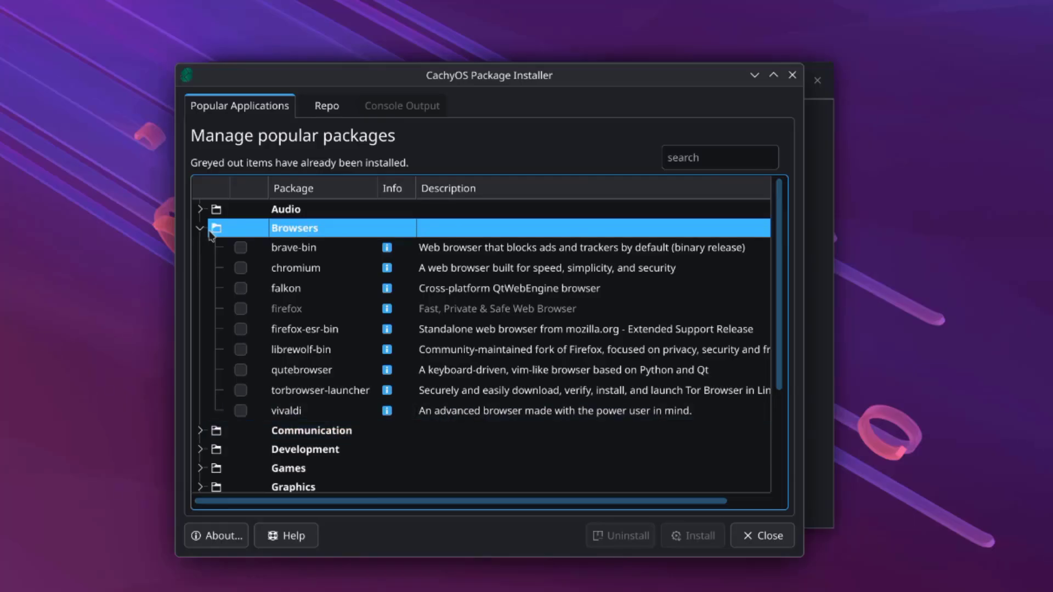
pyautogui.click(201, 229)
pyautogui.click(203, 324)
# - Browse the Office category, then the full repository package list
pyautogui.scroll(-2, 362, 372)
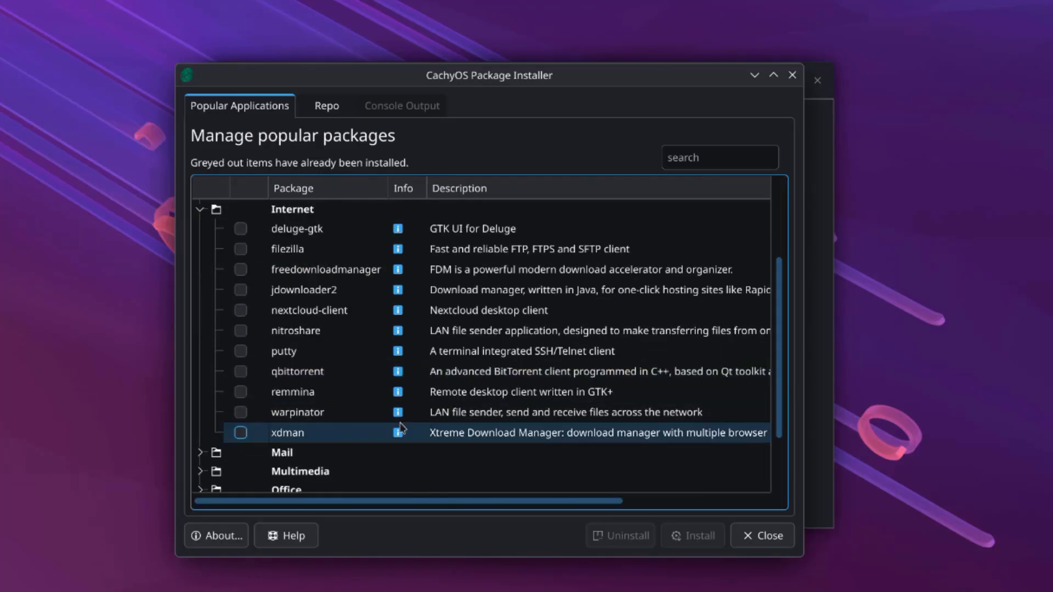
pyautogui.scroll(-2, 388, 395)
pyautogui.click(200, 410)
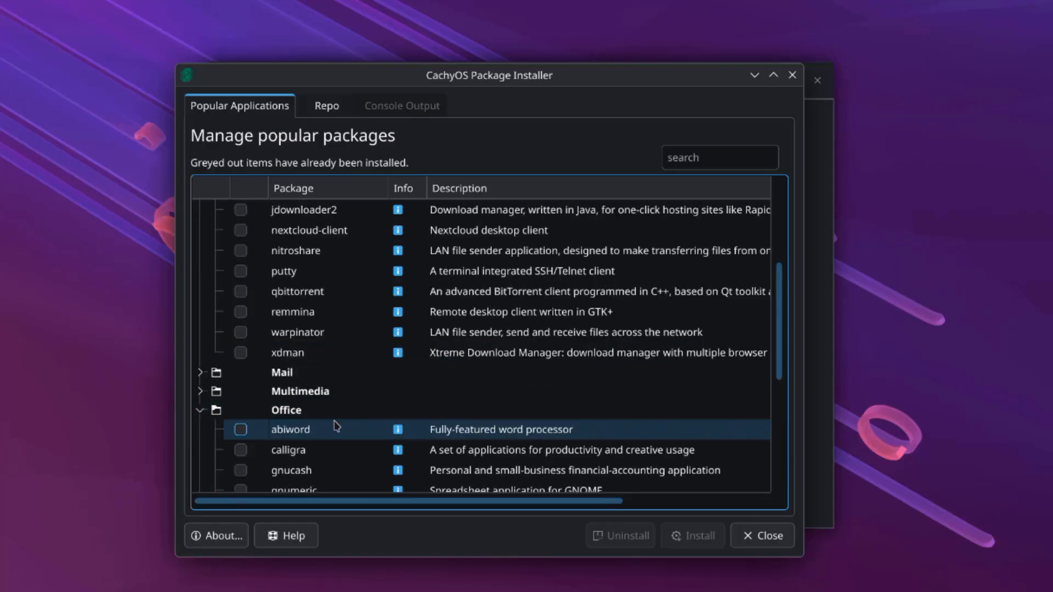
pyautogui.scroll(-2, 453, 391)
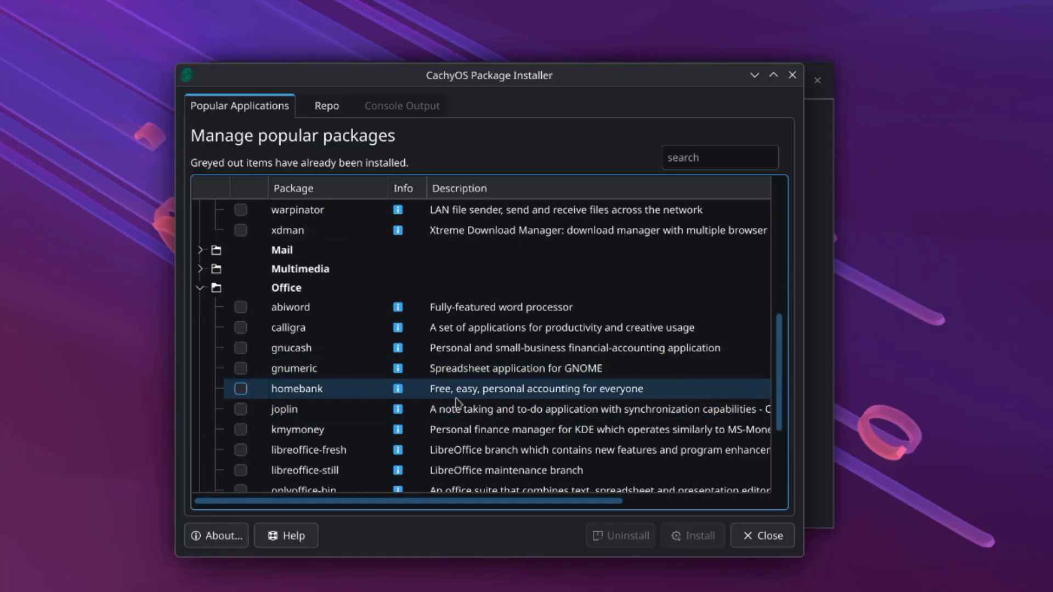
pyautogui.scroll(-2, 457, 402)
pyautogui.scroll(4, 464, 405)
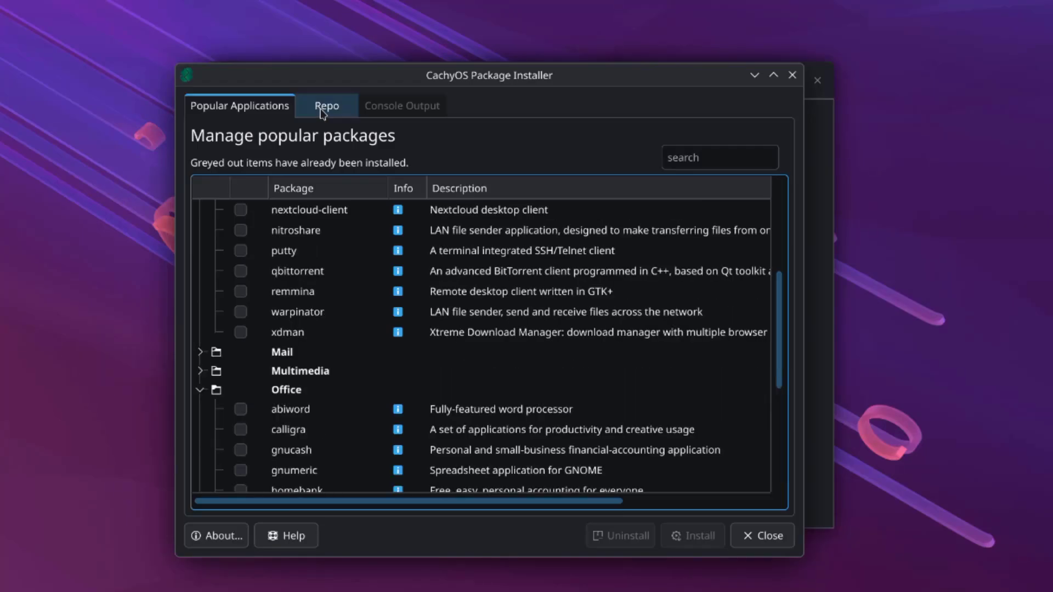
pyautogui.click(325, 107)
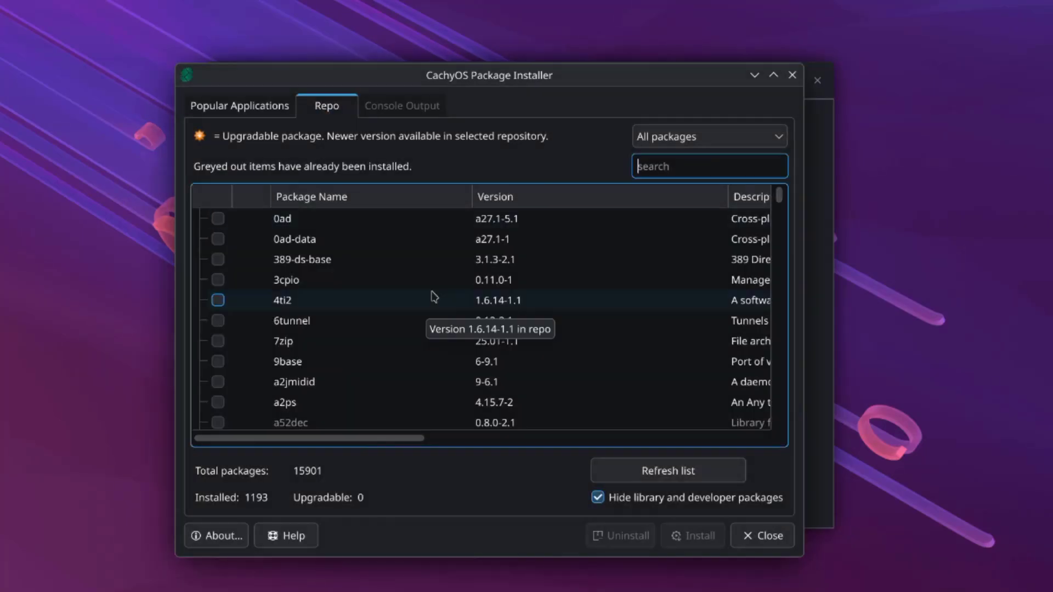
pyautogui.scroll(-3, 431, 296)
pyautogui.scroll(-6, 433, 296)
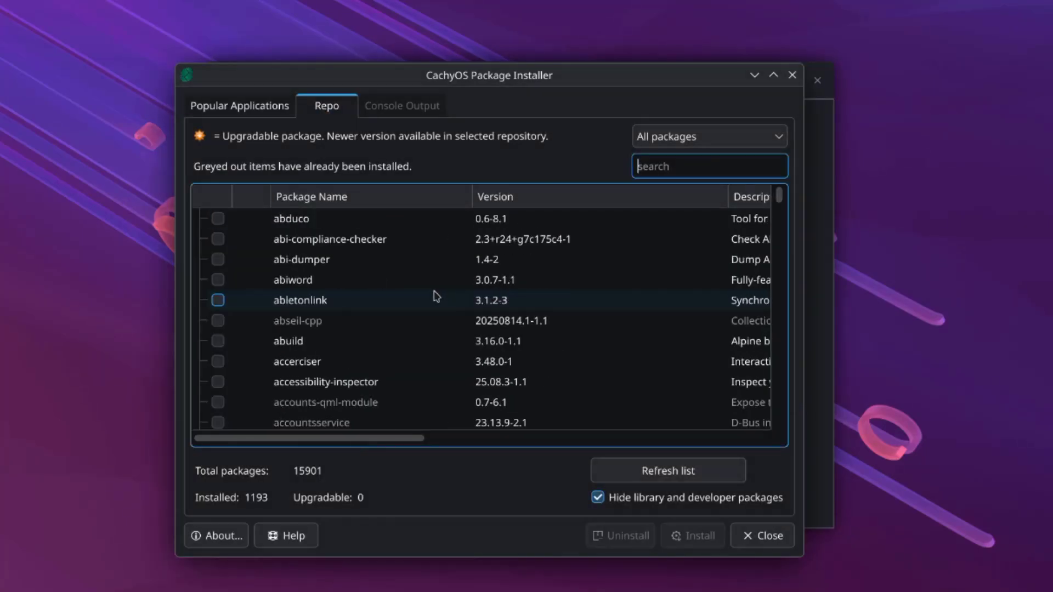
pyautogui.moveTo(779, 195); pyautogui.dragTo(764, 176)
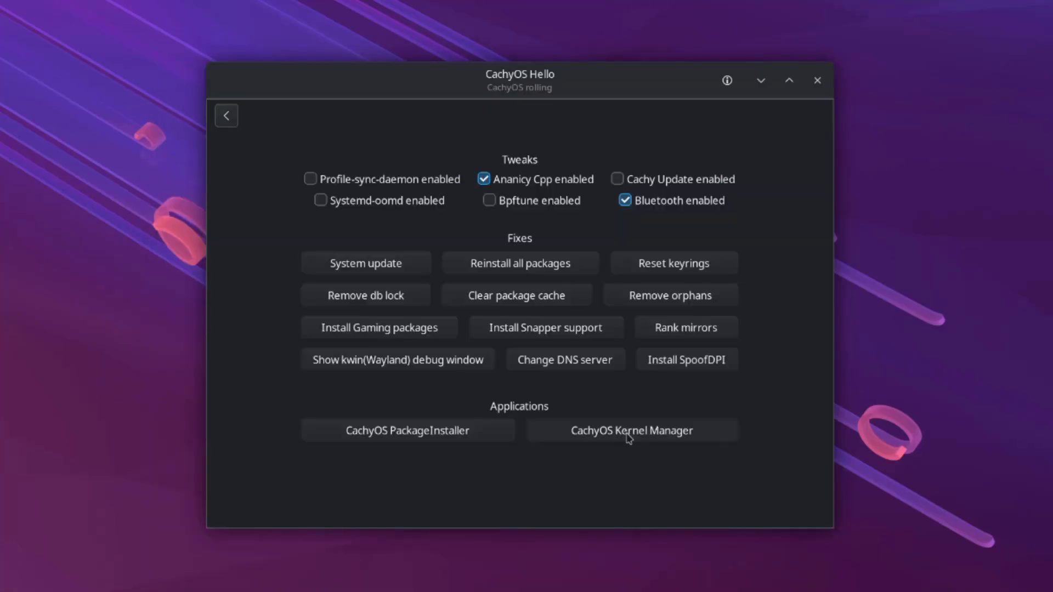
# - Open CachyOS Kernel Manager and scroll through the installed linux-cachyos and linux-cachyos-lts kernels
pyautogui.click(629, 439)
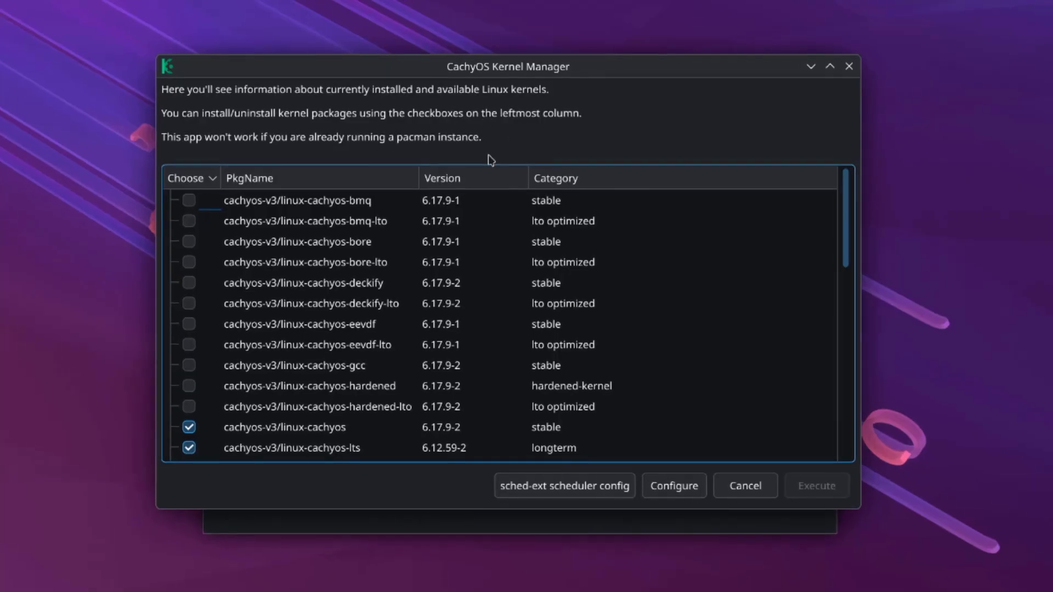
pyautogui.scroll(-3, 483, 286)
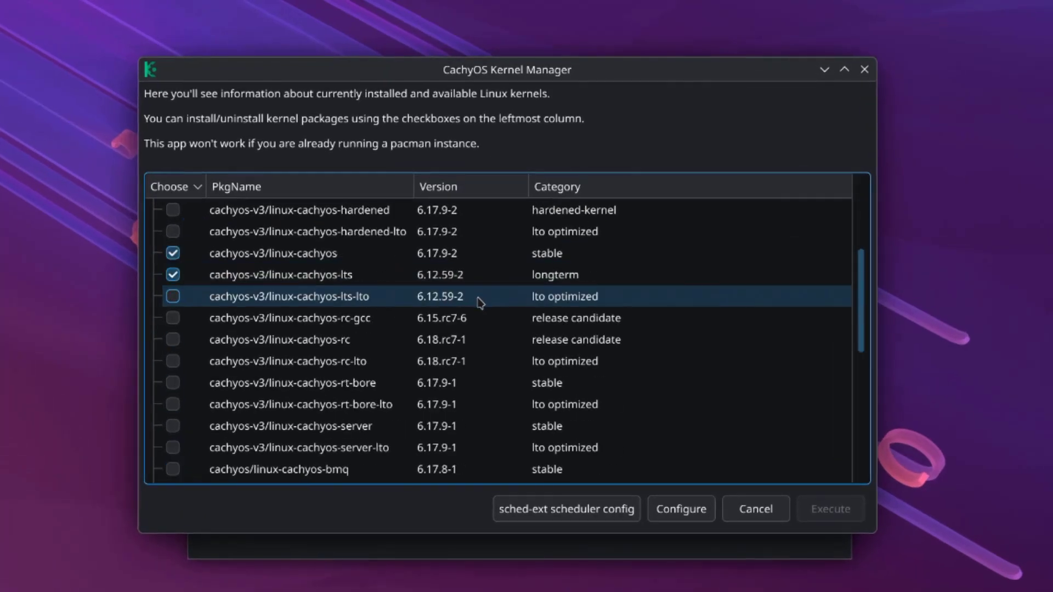
pyautogui.scroll(-5, 481, 303)
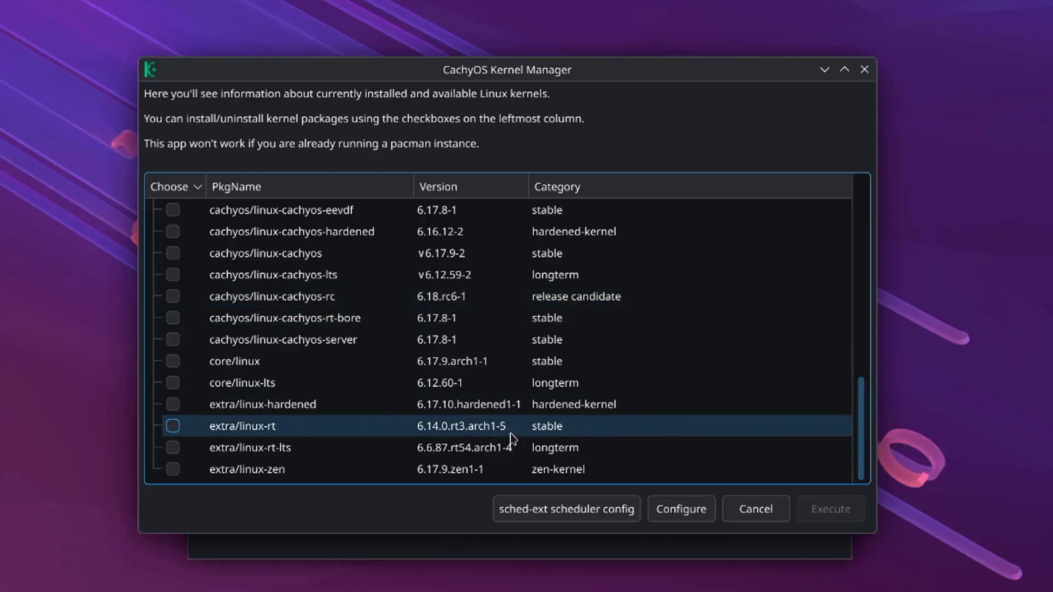
# - Inspect the kernel build configuration and its Patches list, then cancel and close Kernel Manager unchanged
pyautogui.click(658, 511)
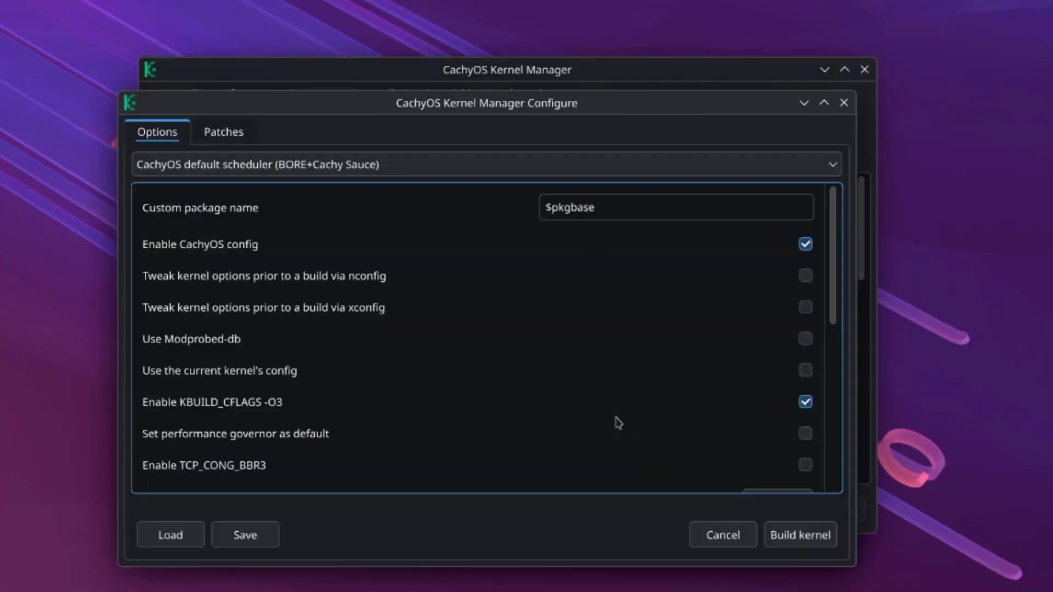
pyautogui.scroll(-2, 484, 353)
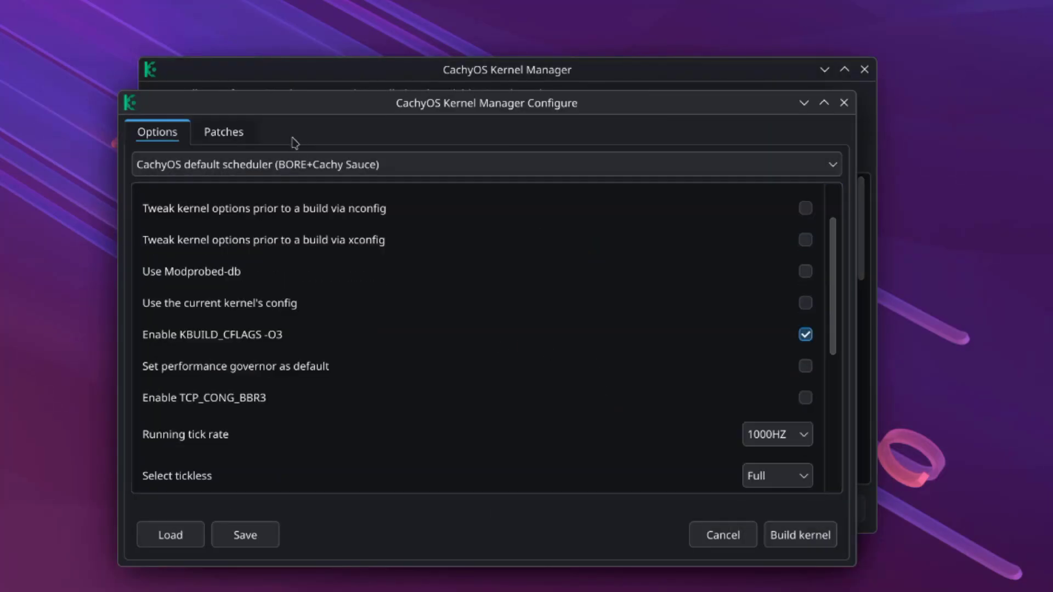
pyautogui.click(233, 131)
pyautogui.click(157, 132)
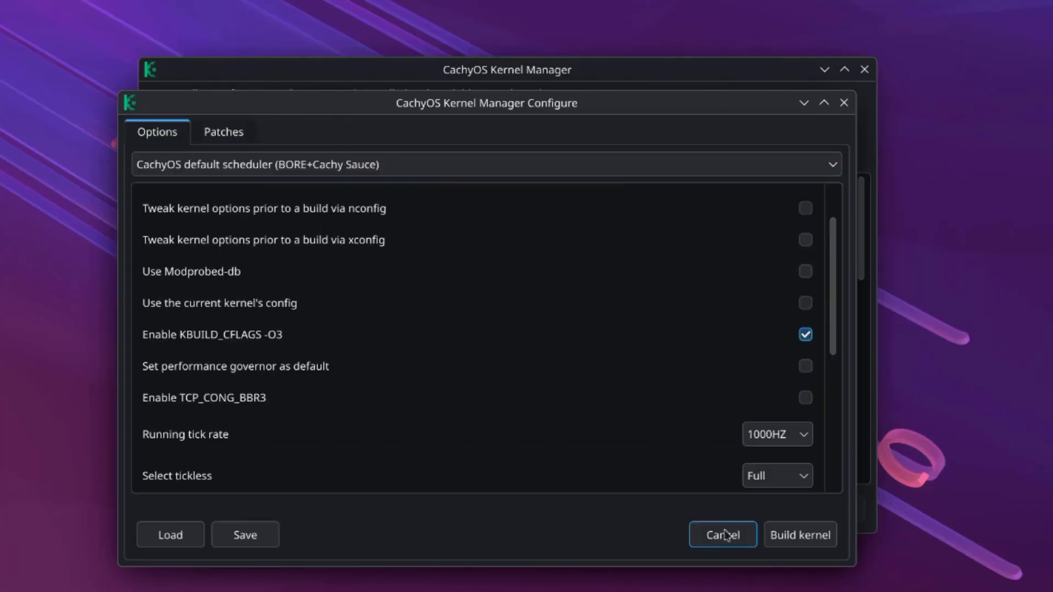
pyautogui.click(724, 535)
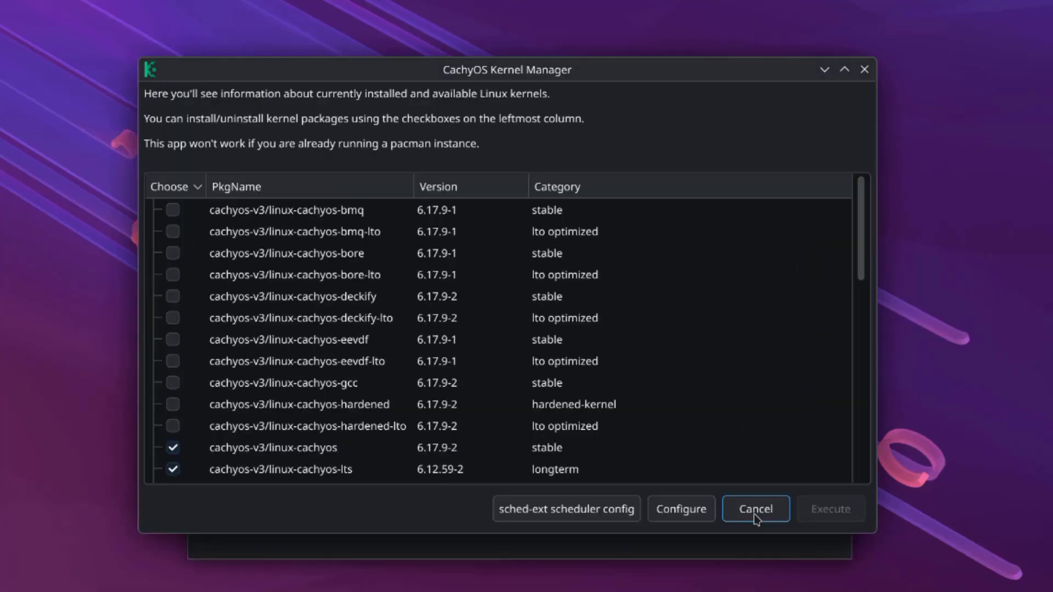
pyautogui.click(756, 510)
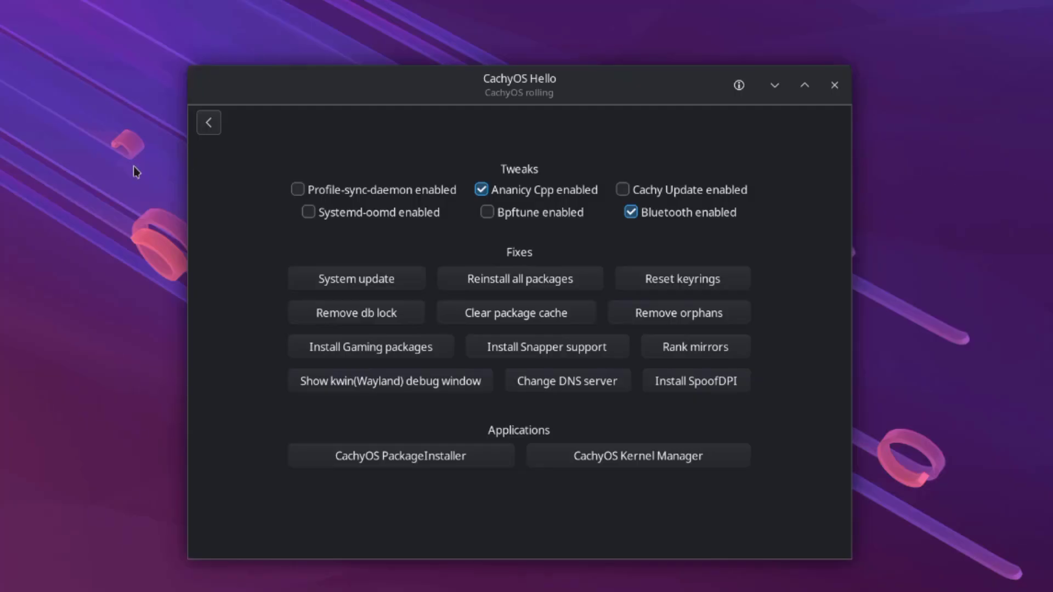
# - Return CachyOS Hello to its main page and scroll through All Applications in the launcher
pyautogui.click(208, 123)
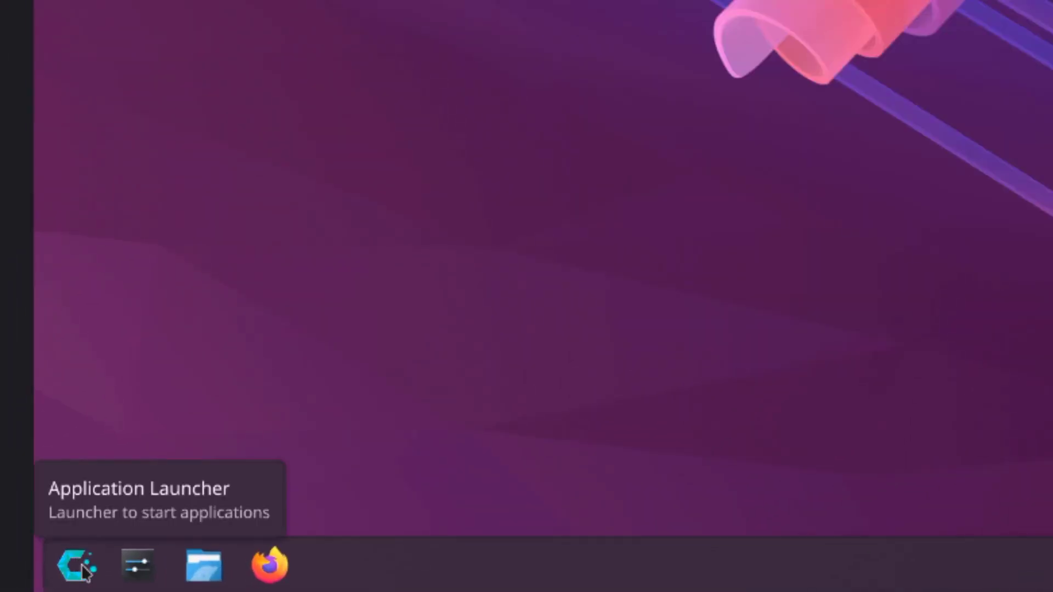
pyautogui.click(85, 571)
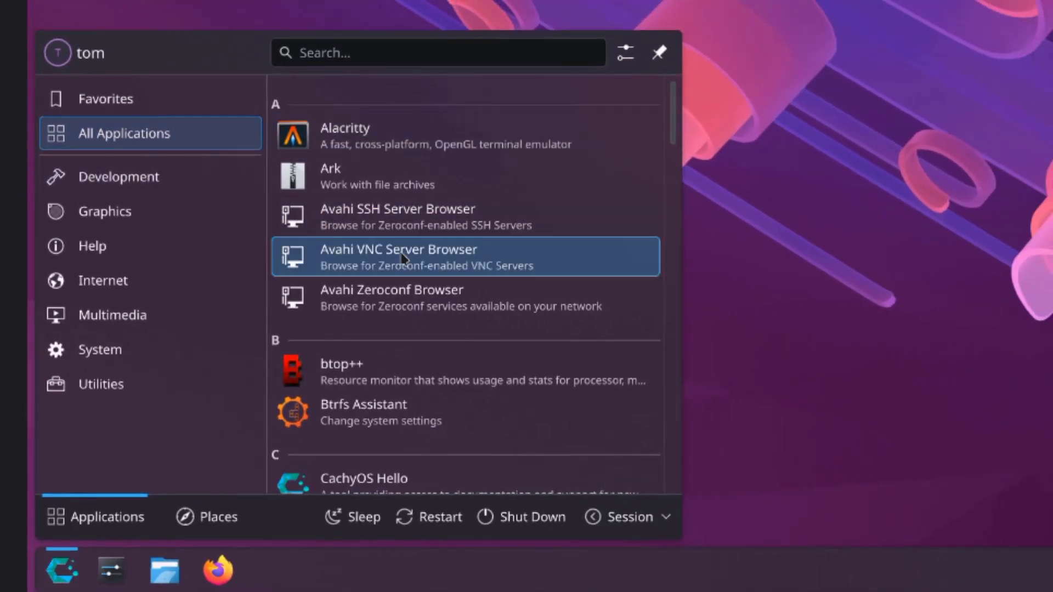
pyautogui.scroll(-3, 566, 225)
pyautogui.scroll(-15, 458, 294)
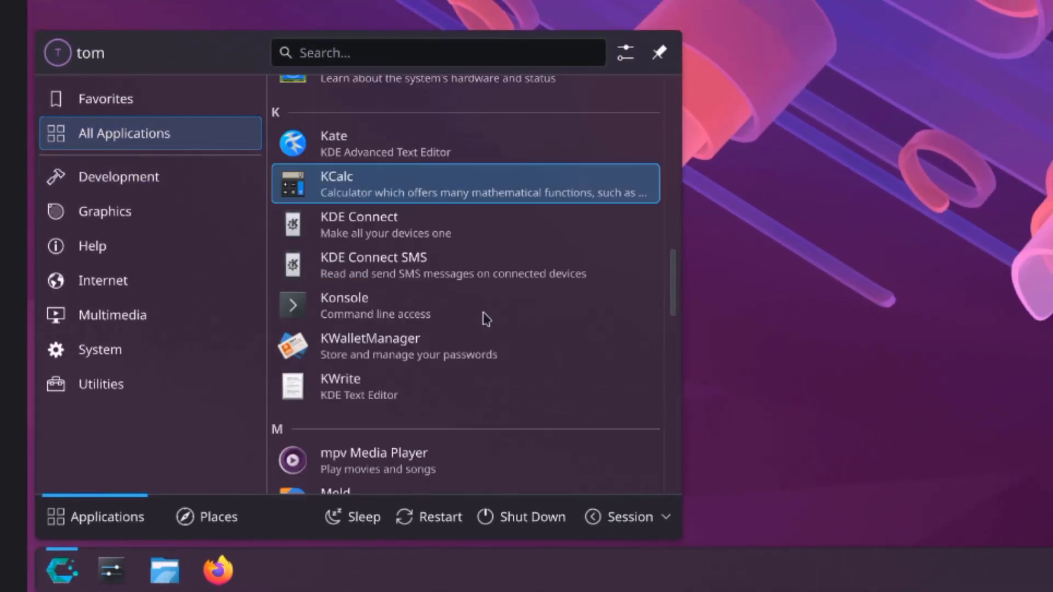
pyautogui.scroll(-10, 502, 330)
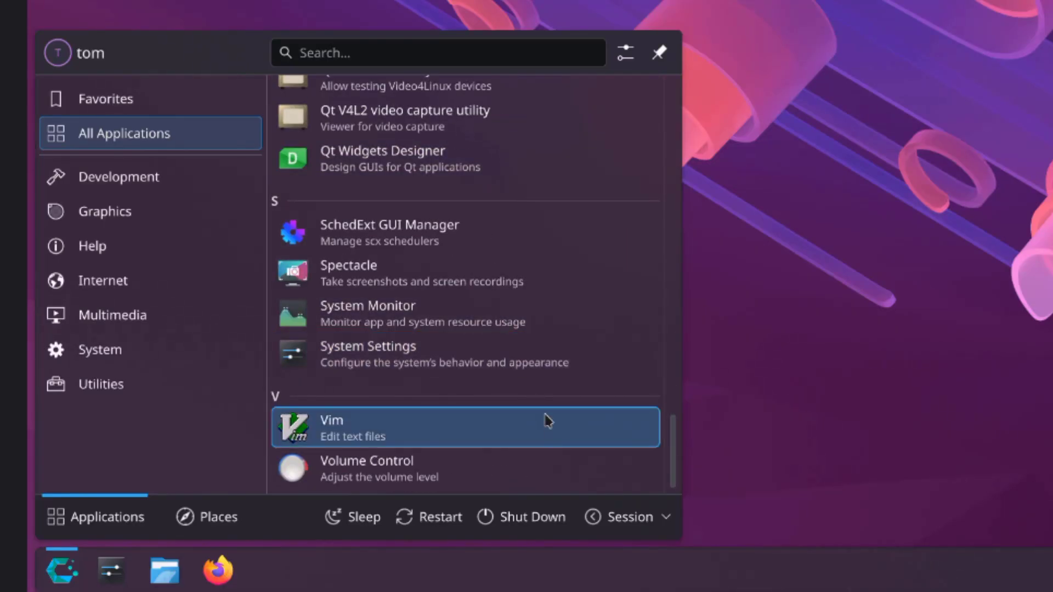
pyautogui.scroll(4, 540, 404)
pyautogui.scroll(1, 539, 387)
pyautogui.scroll(8, 540, 386)
pyautogui.scroll(9, 540, 386)
pyautogui.scroll(6, 540, 378)
# - Browse the Development, Graphics, Help, Internet, Multimedia, System and Utilities launcher categories
pyautogui.click(119, 176)
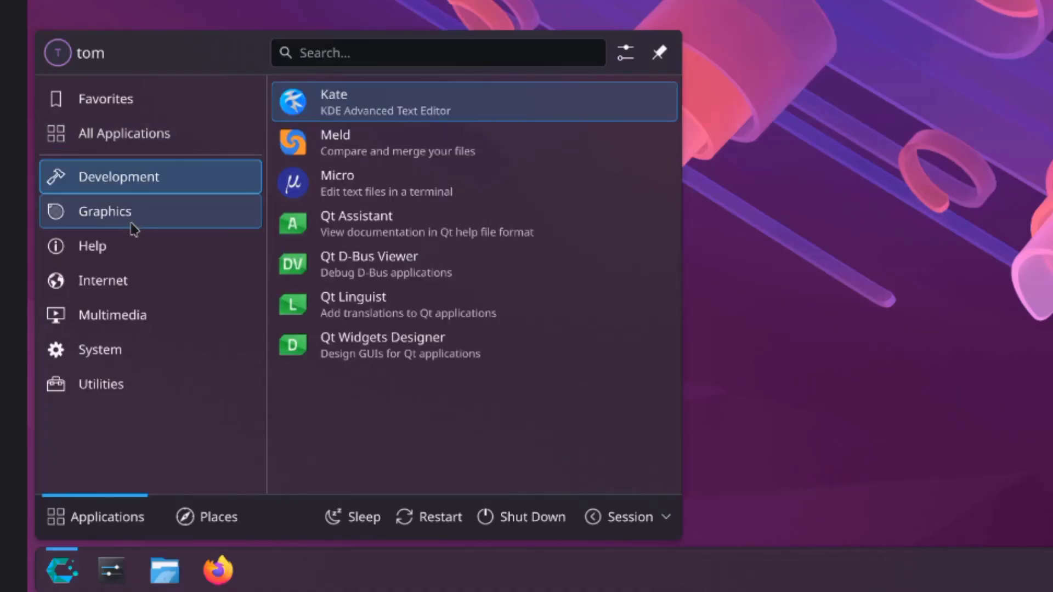
pyautogui.click(130, 225)
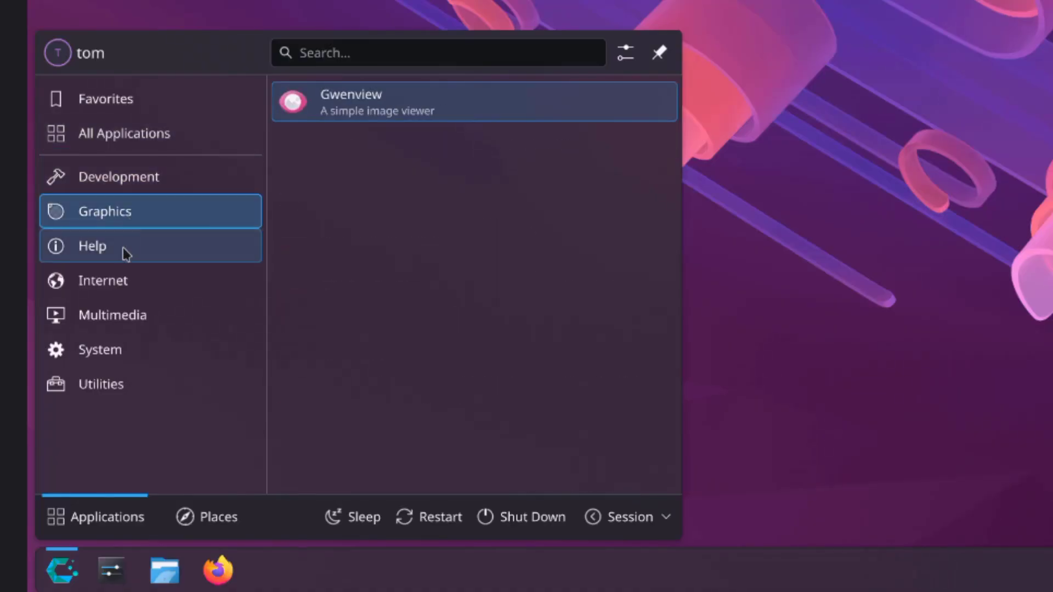
pyautogui.click(120, 245)
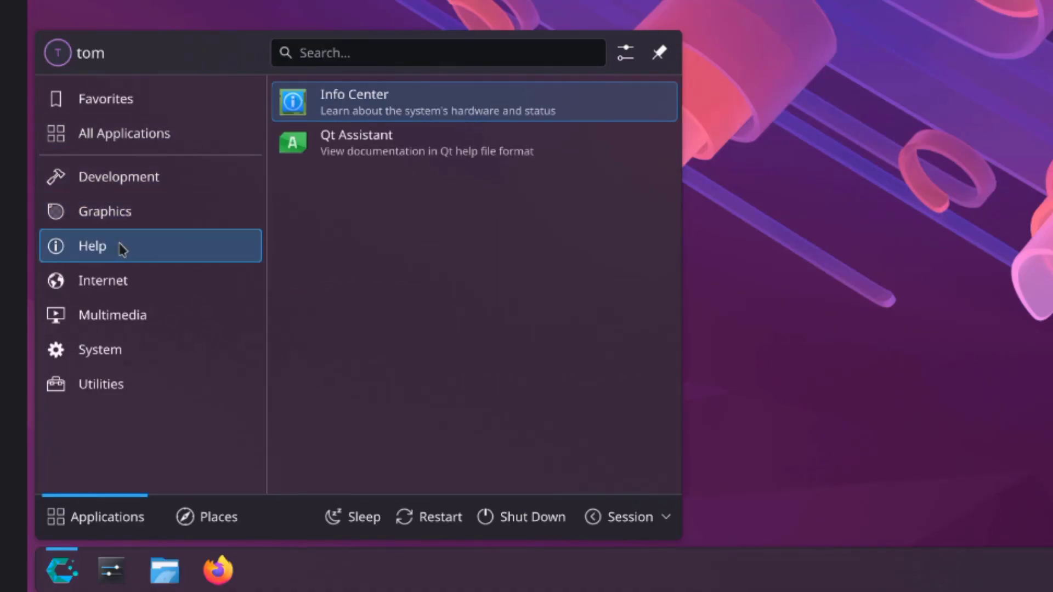
pyautogui.click(121, 281)
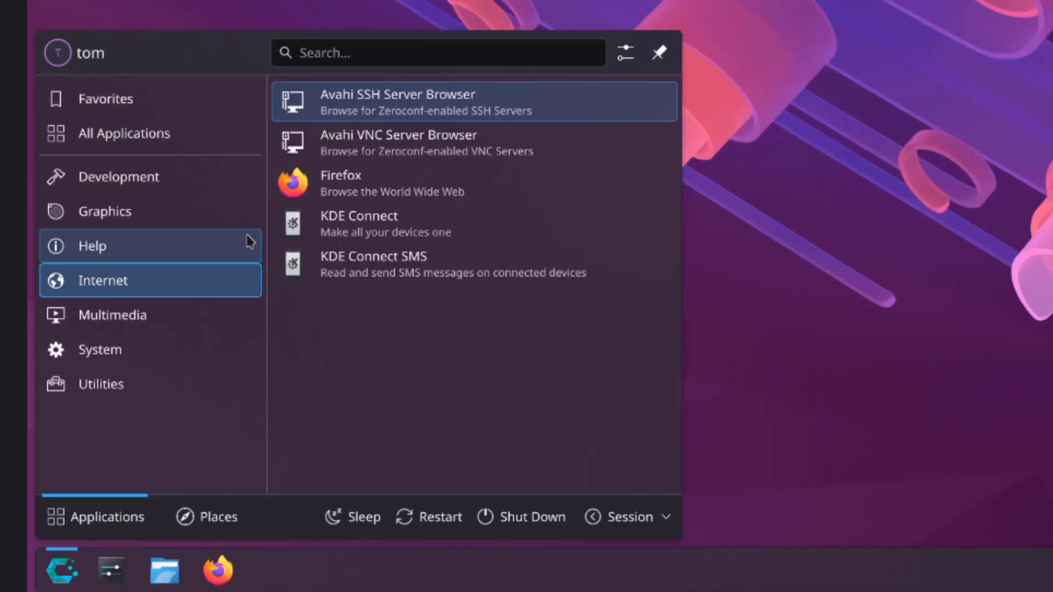
pyautogui.click(125, 317)
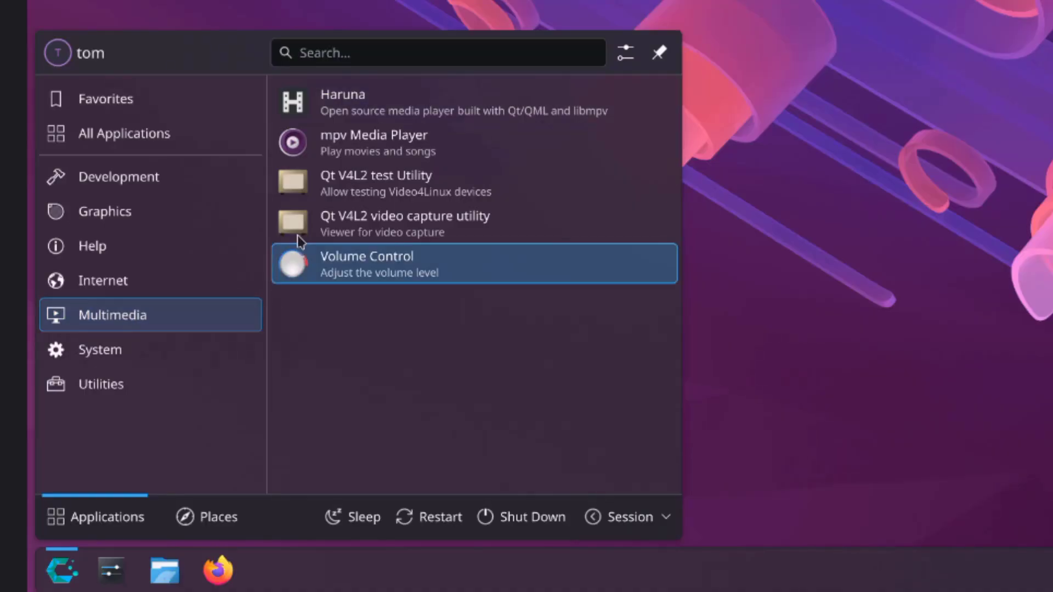
pyautogui.click(149, 350)
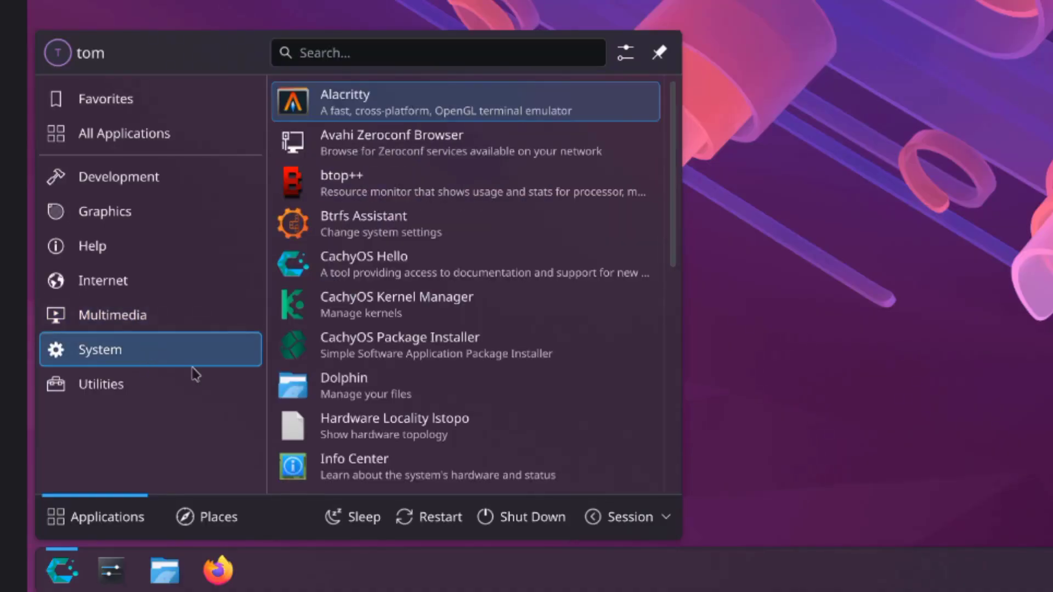
pyautogui.scroll(-5, 456, 305)
pyautogui.scroll(-4, 465, 313)
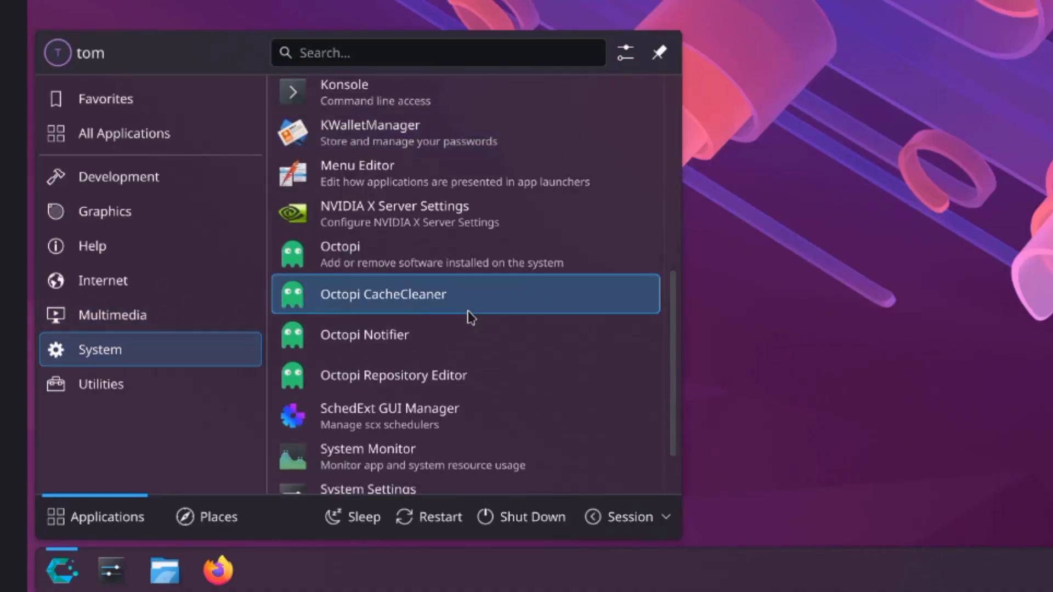
pyautogui.scroll(-2, 470, 316)
pyautogui.click(159, 384)
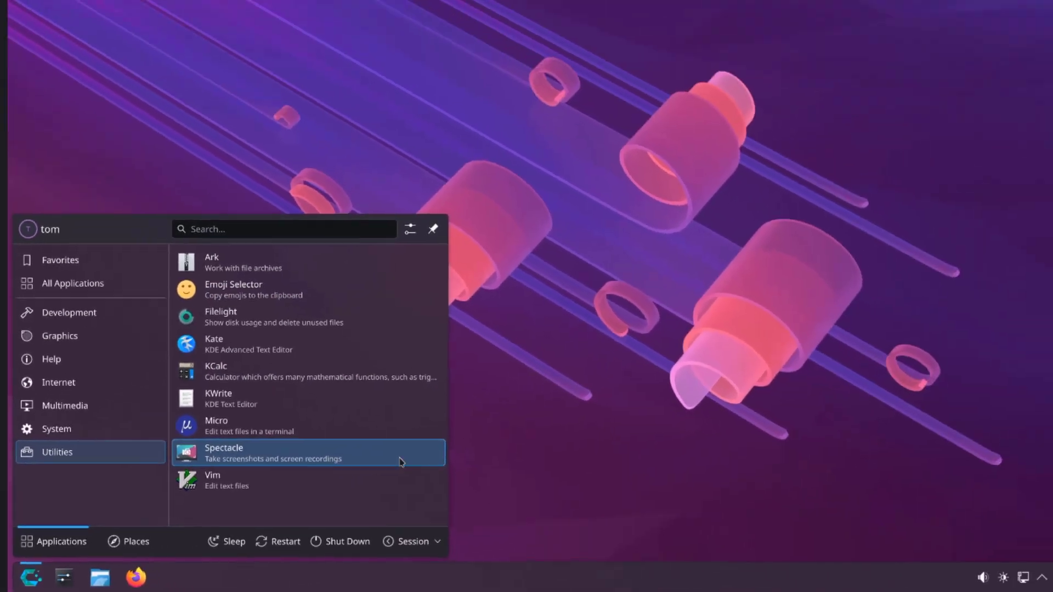
# - Search 'acce' to reach Accessibility settings, then disable Shake Cursor and apply the change
pyautogui.click(383, 385)
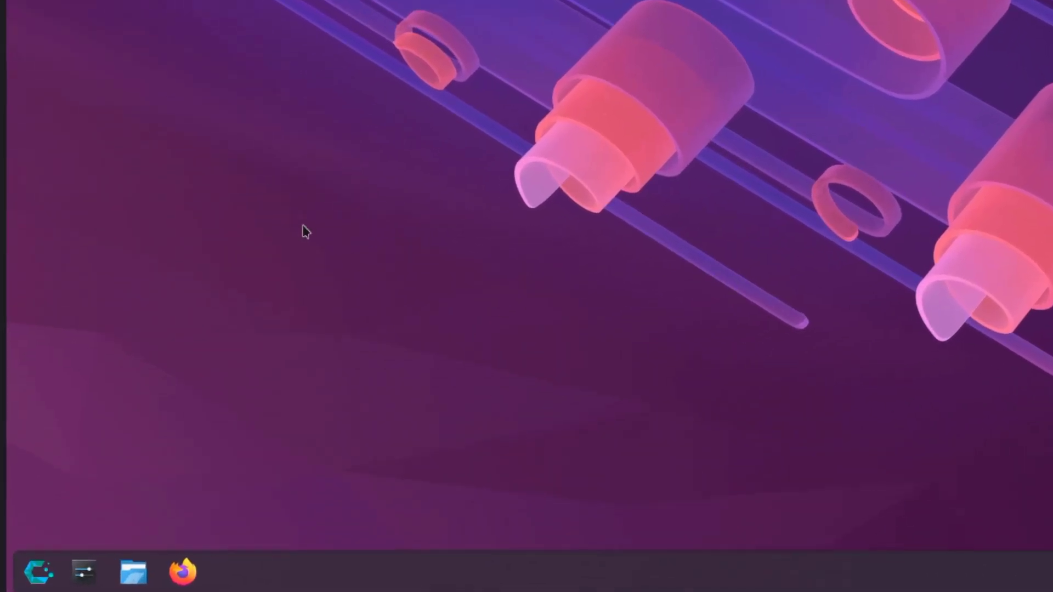
pyautogui.press('super')
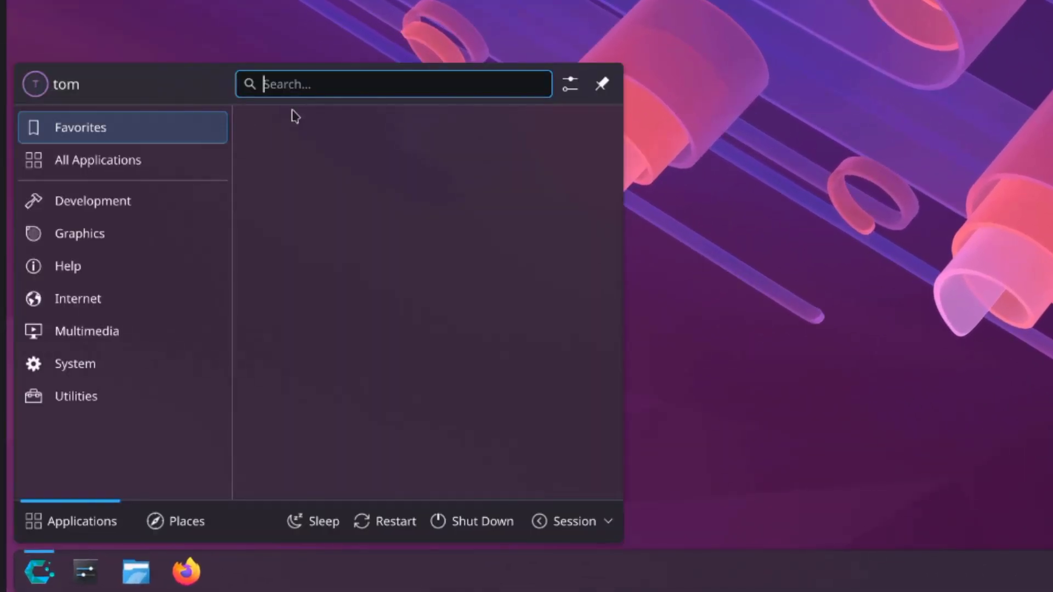
pyautogui.write('a')
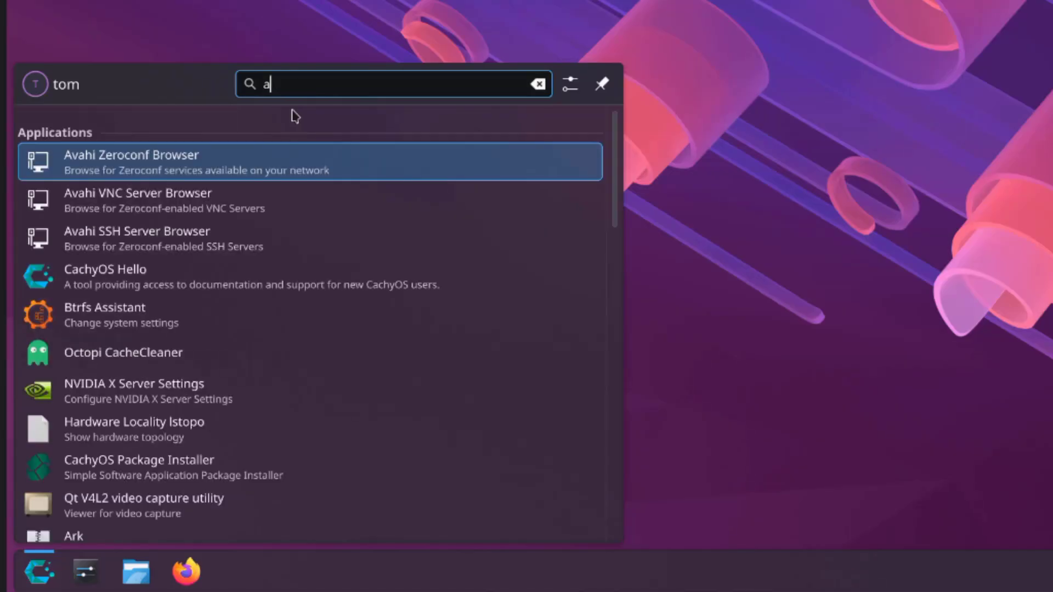
pyautogui.write('cce')
pyautogui.click(197, 341)
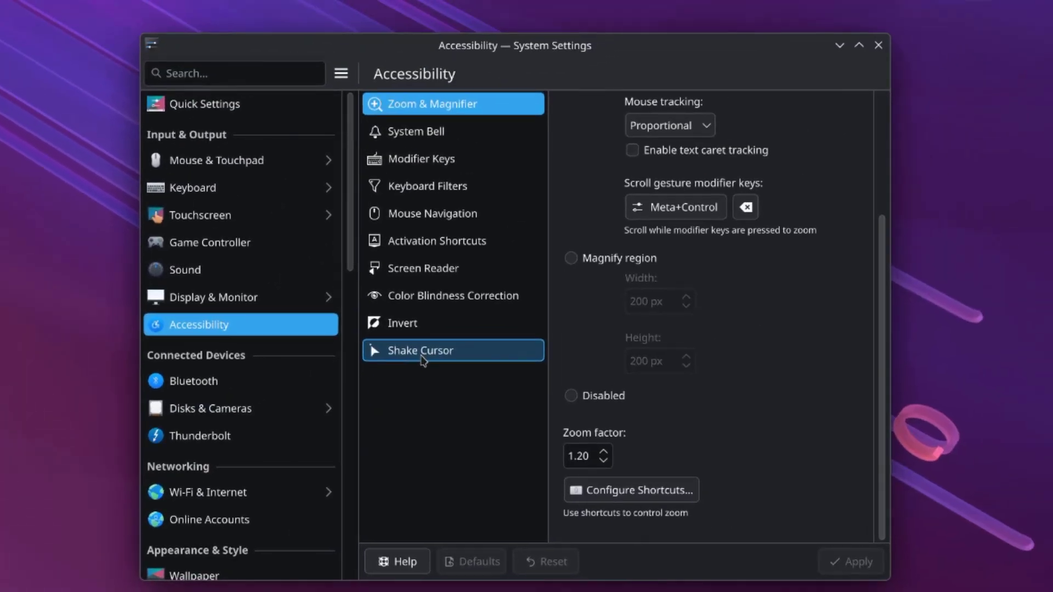
pyautogui.click(691, 193)
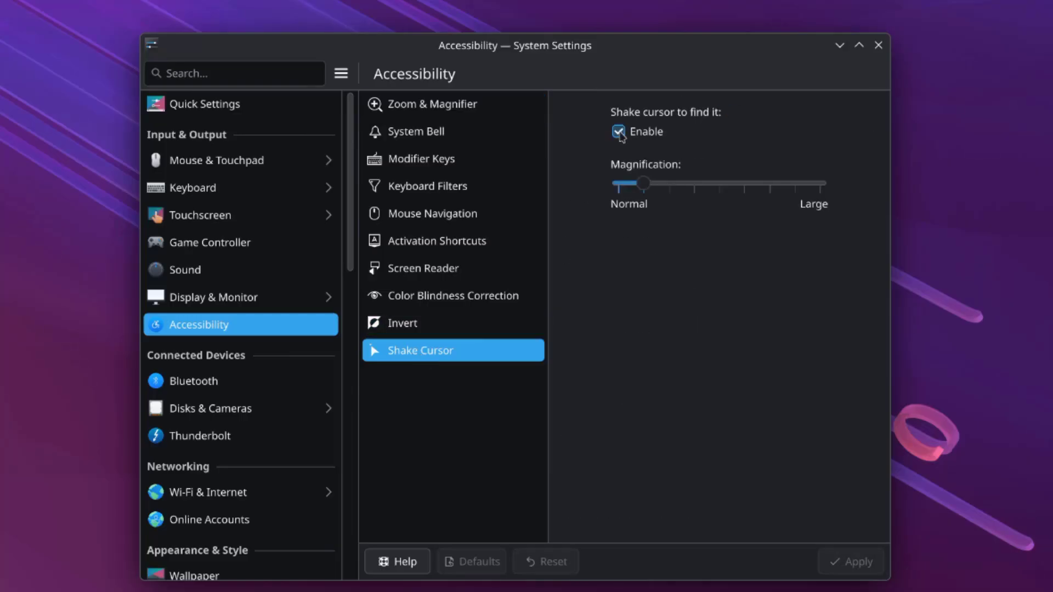
pyautogui.click(619, 132)
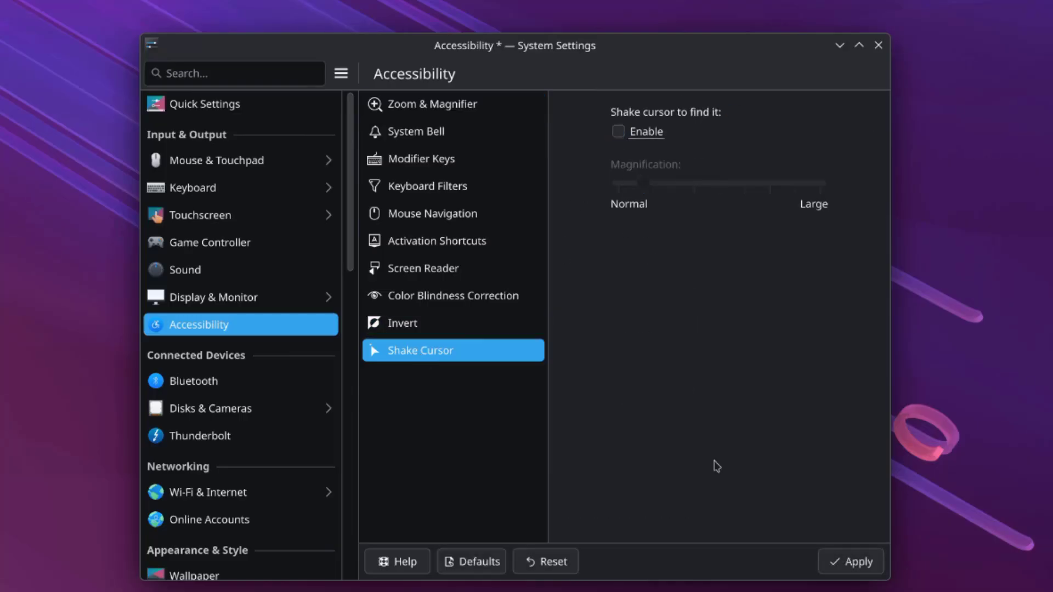
pyautogui.click(852, 563)
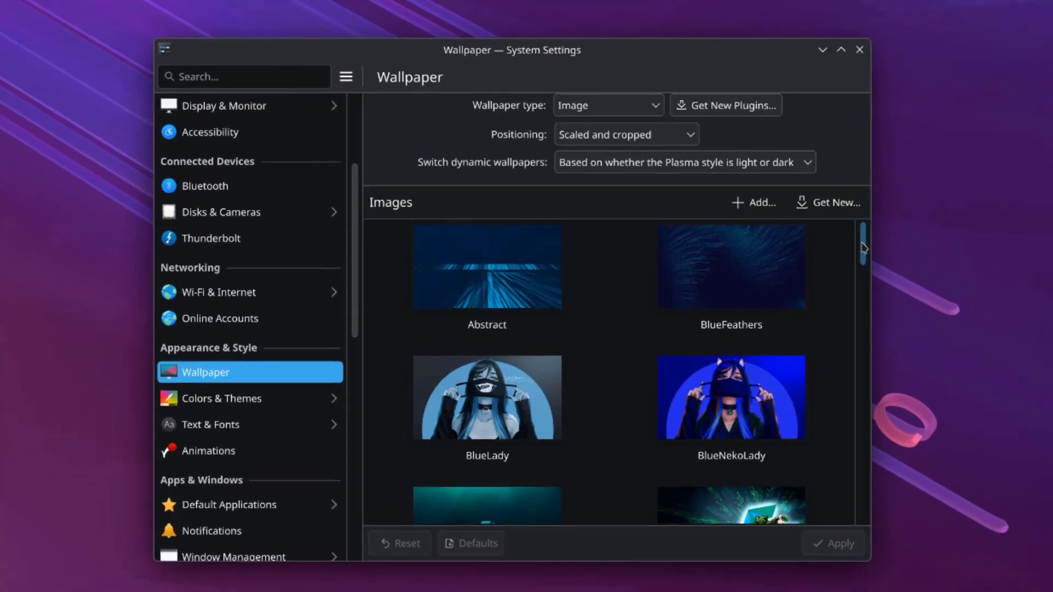
# - Select BlueLady, then apply CachyAdventure169 as the wallpaper and preview it on the desktop
pyautogui.moveTo(882, 246); pyautogui.dragTo(889, 282)
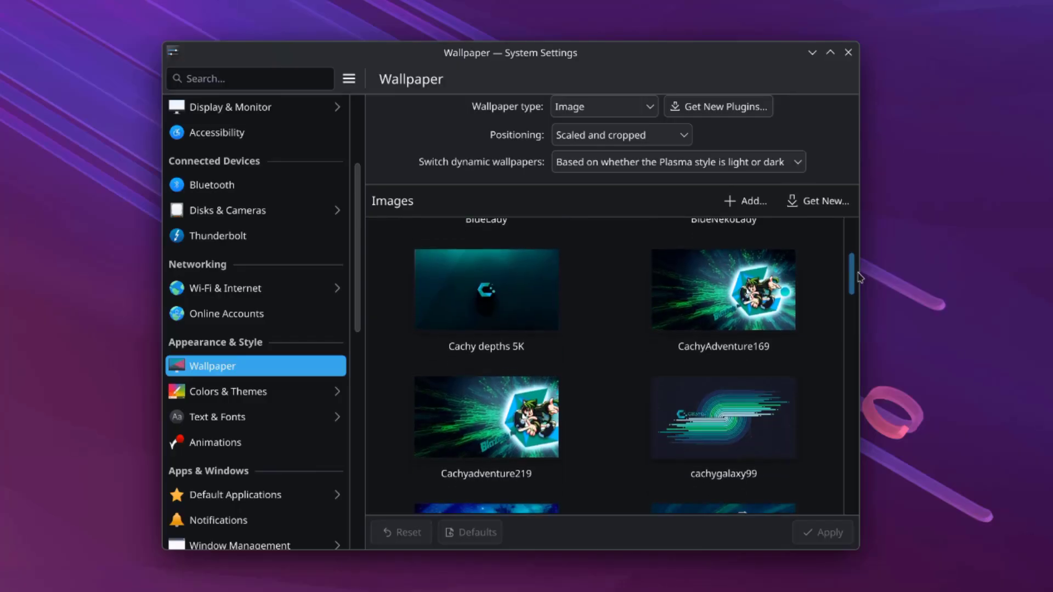
pyautogui.scroll(5, 545, 402)
pyautogui.click(513, 401)
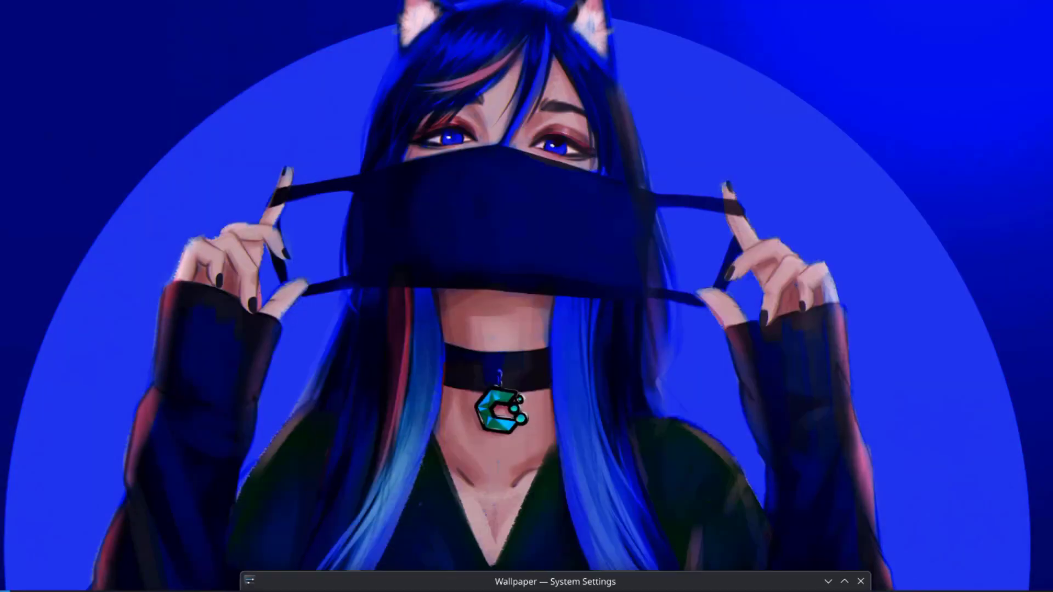
pyautogui.scroll(-3, 697, 299)
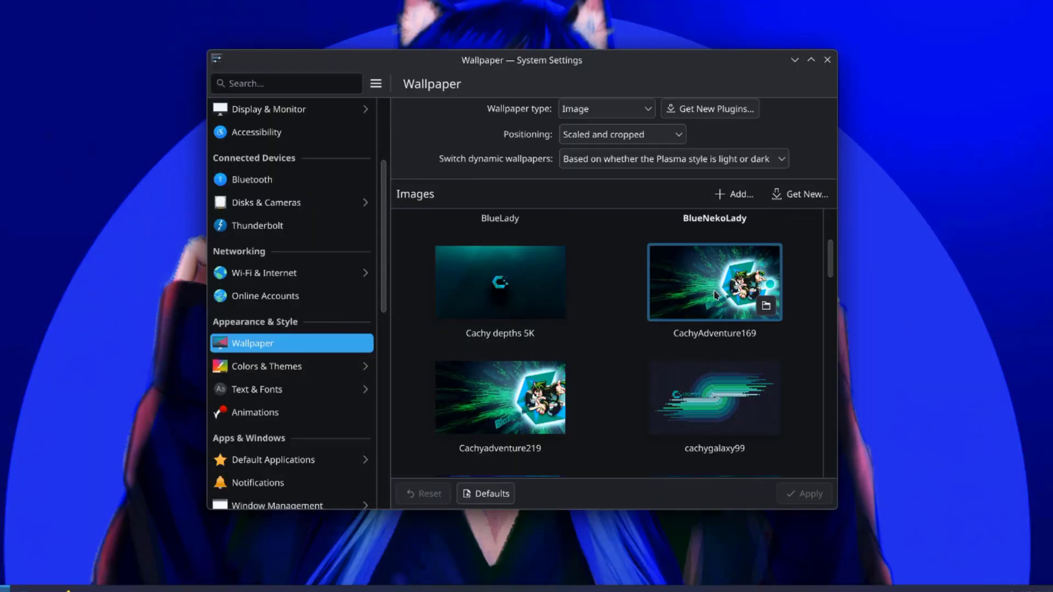
pyautogui.click(714, 295)
pyautogui.click(786, 494)
pyautogui.moveTo(697, 71)
pyautogui.mouseDown()
pyautogui.moveTo(727, 580)
pyautogui.moveTo(669, 130)
pyautogui.moveTo(693, 60)
pyautogui.mouseUp()
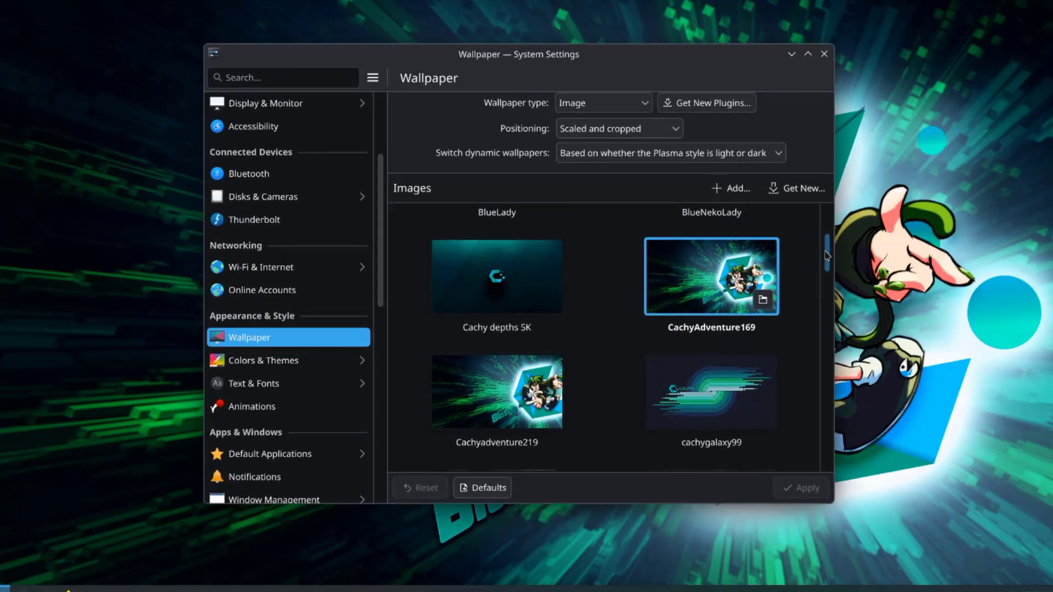
# - Apply RedNekoLady as the wallpaper and preview it on the desktop
pyautogui.moveTo(827, 255); pyautogui.dragTo(841, 406)
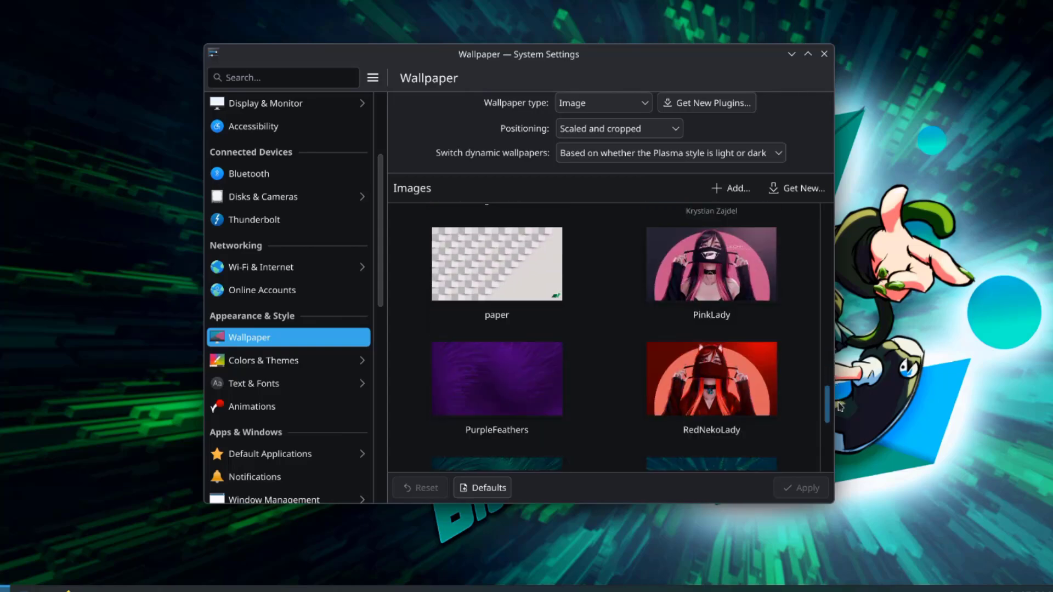
pyautogui.click(707, 371)
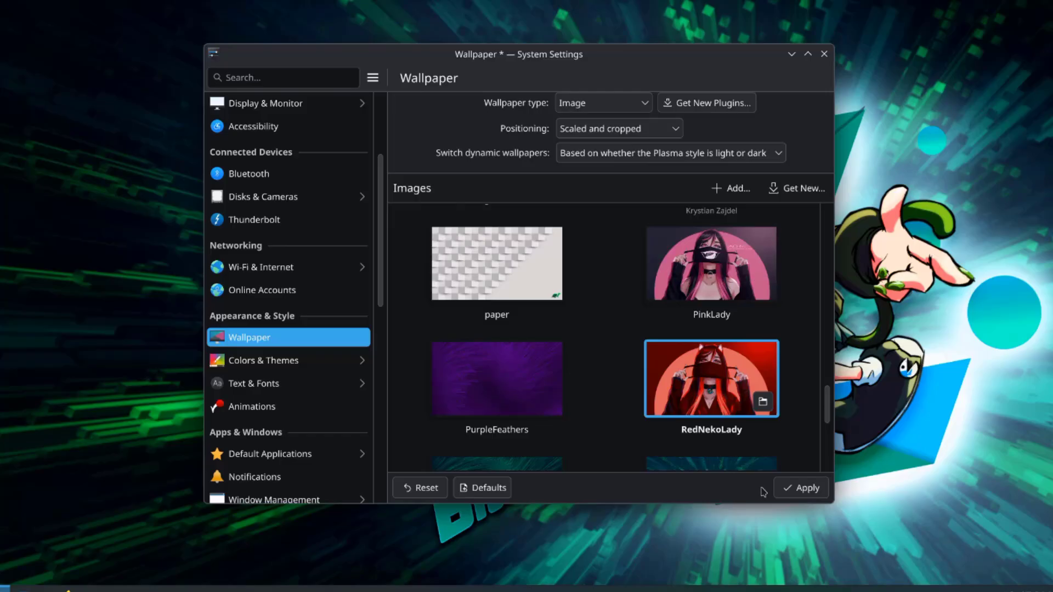
pyautogui.click(783, 488)
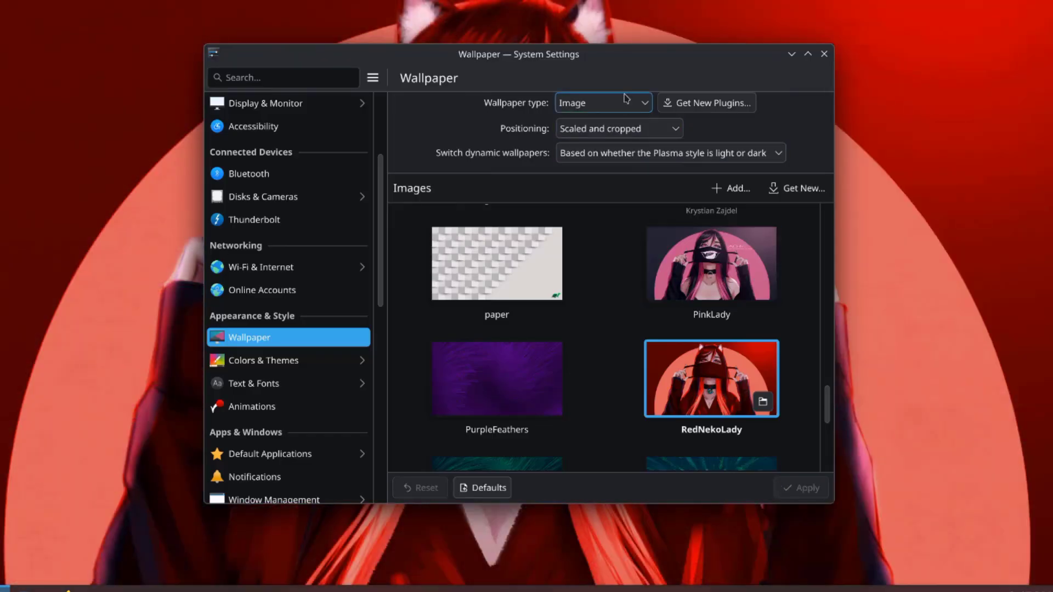
pyautogui.moveTo(623, 79); pyautogui.dragTo(634, 107)
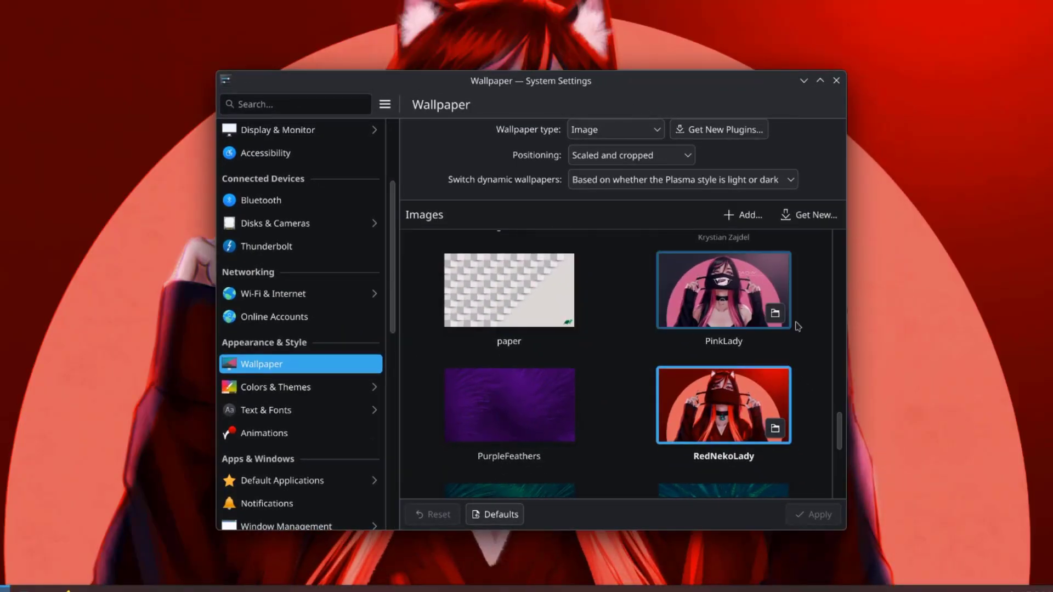
# - Apply the wave wallpaper, then the Abstract wallpaper, previewing each on the desktop
pyautogui.moveTo(839, 430); pyautogui.dragTo(851, 483)
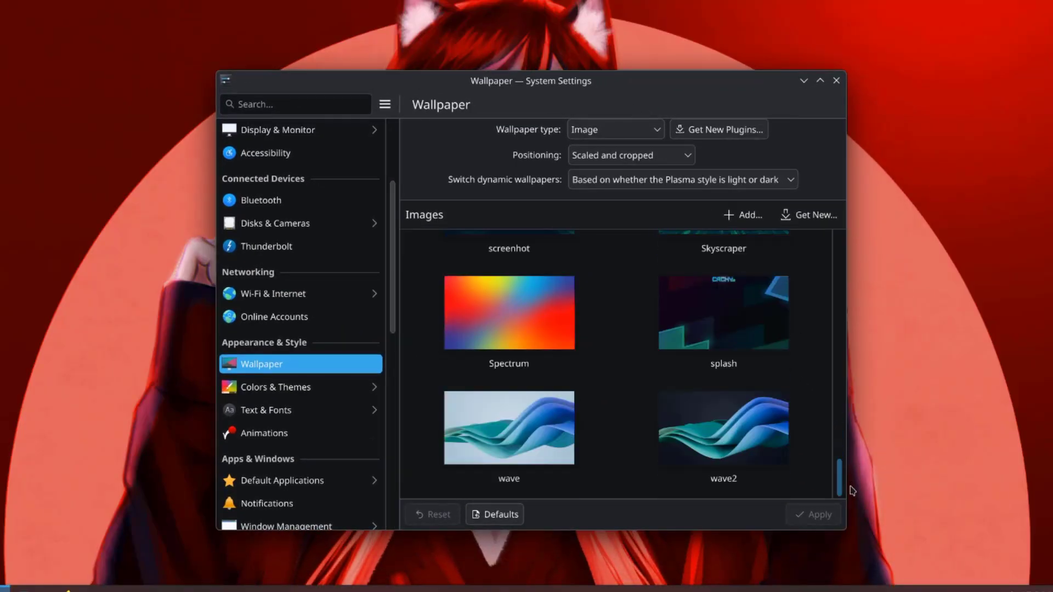
pyautogui.click(555, 437)
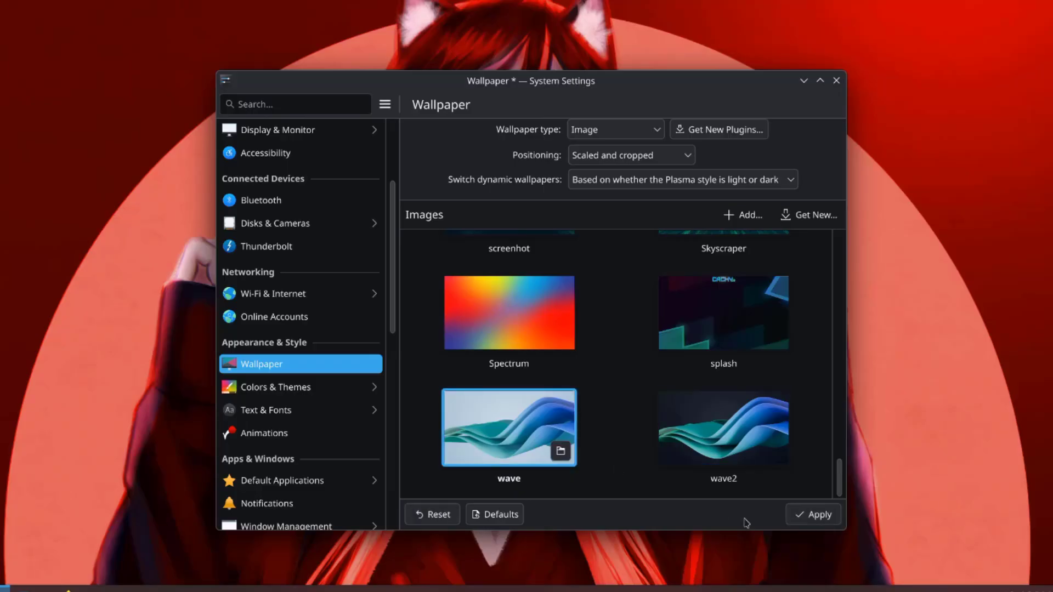
pyautogui.click(798, 517)
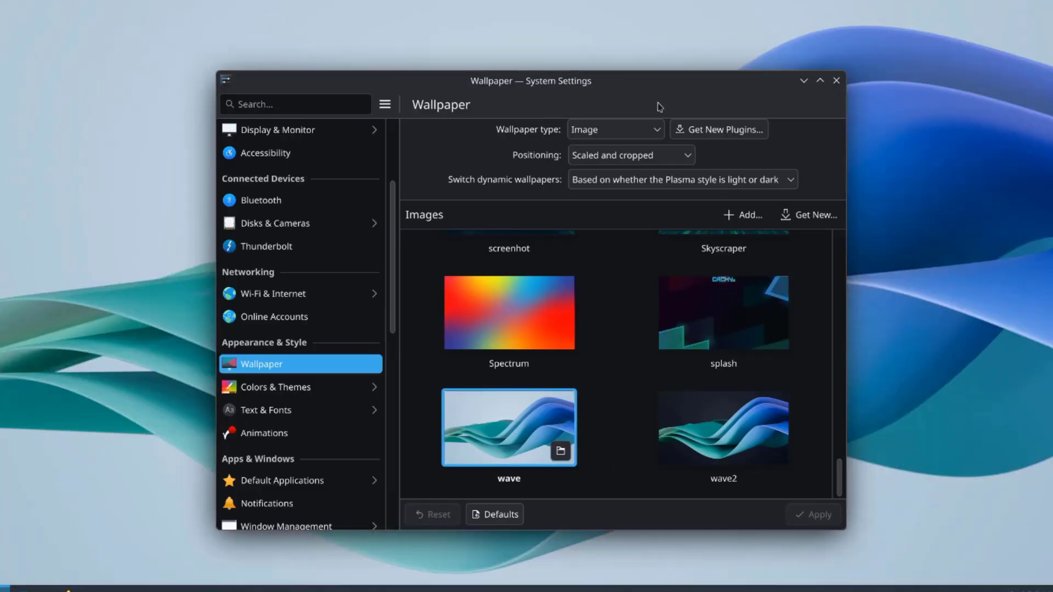
pyautogui.moveTo(659, 107); pyautogui.dragTo(620, 141)
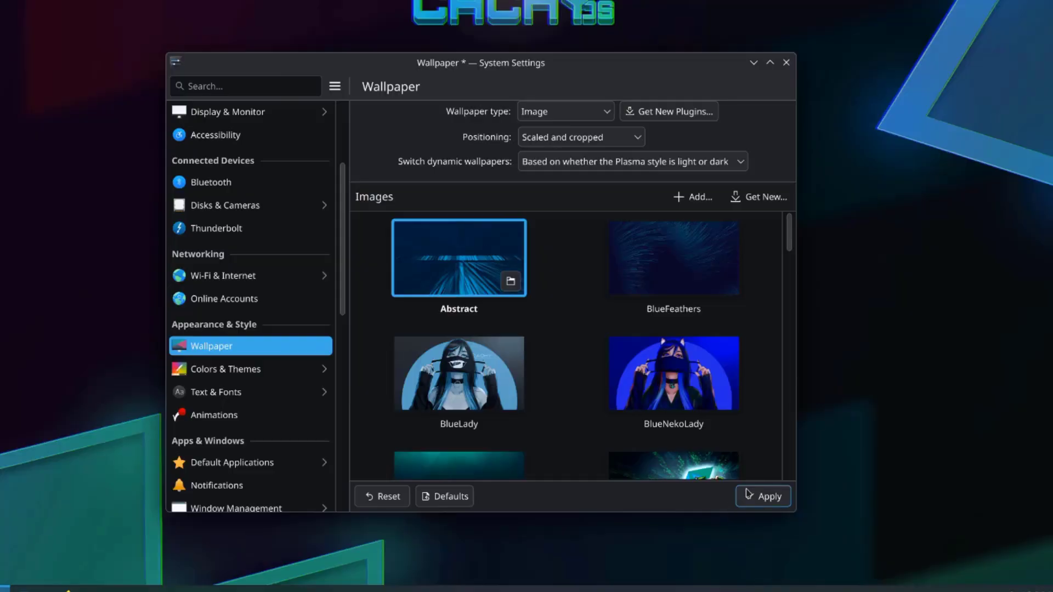
pyautogui.click(747, 492)
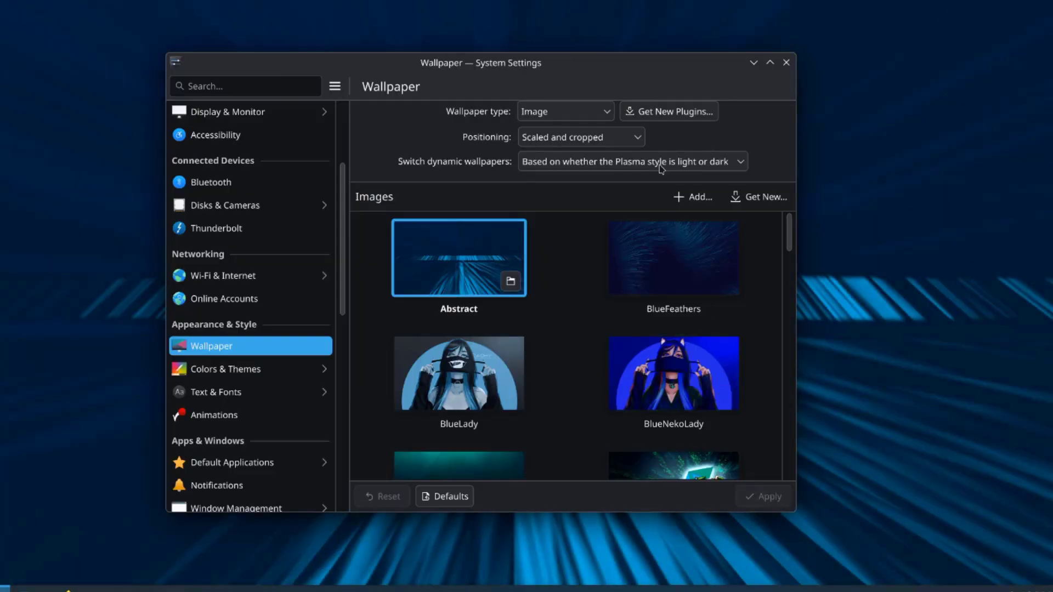
pyautogui.moveTo(626, 85); pyautogui.dragTo(641, 68)
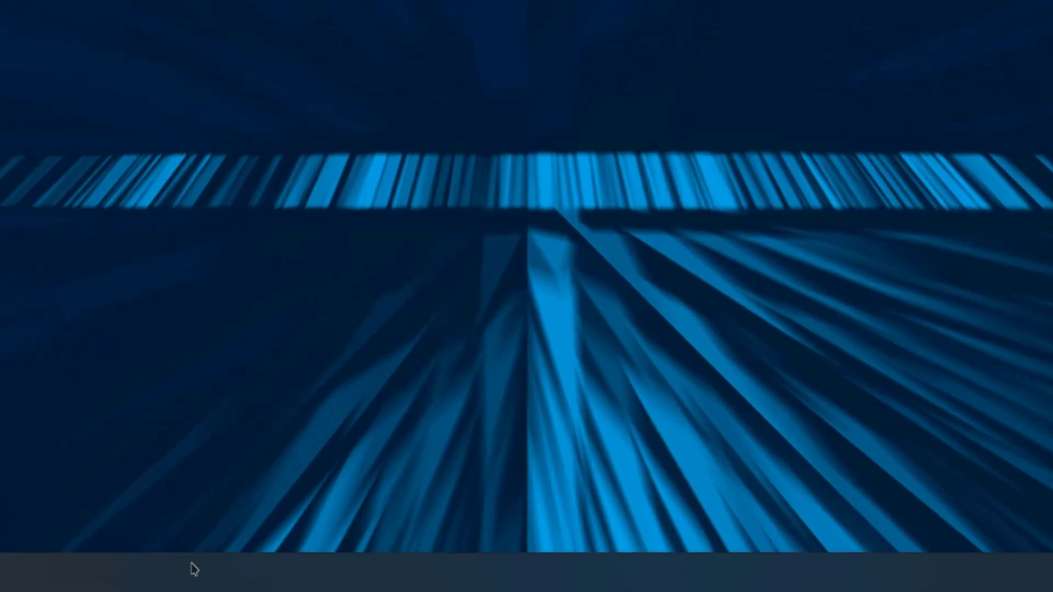
# - In panel configuration, change the panel height to 42 and back to 46
pyautogui.rightClick(195, 565)
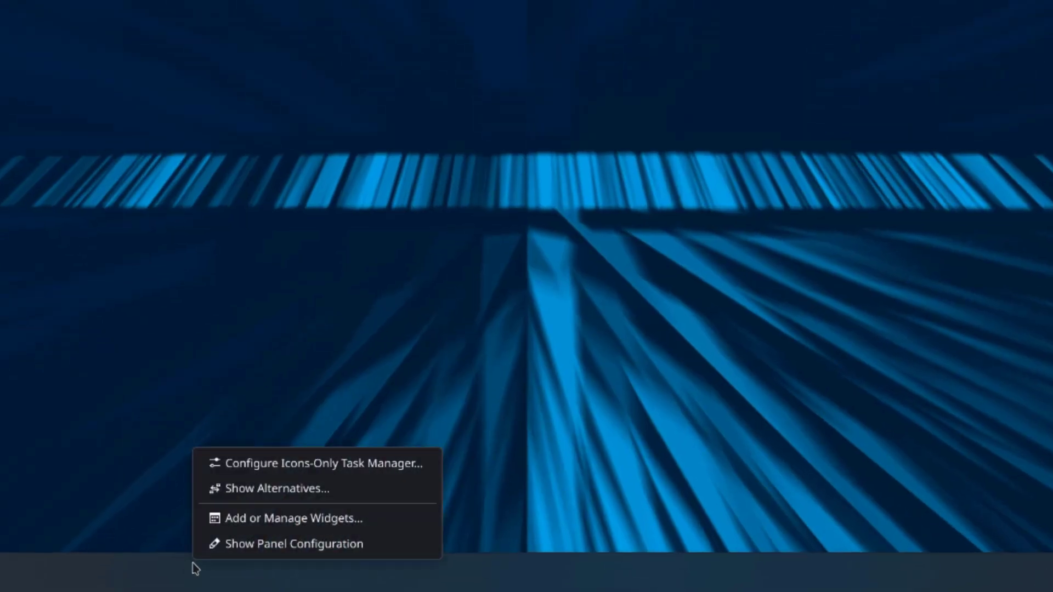
pyautogui.click(285, 545)
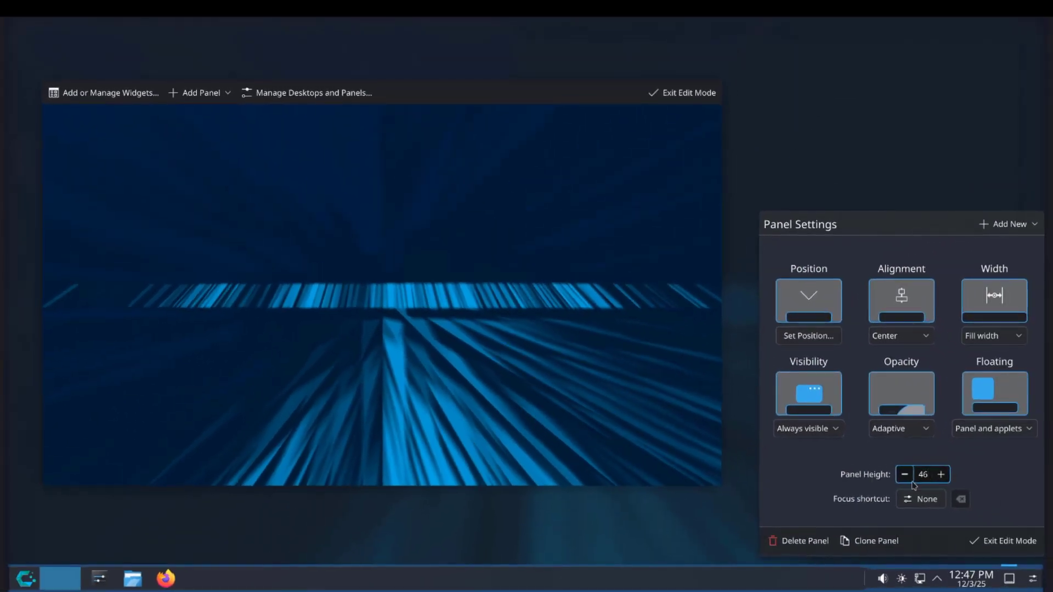
pyautogui.click(905, 475)
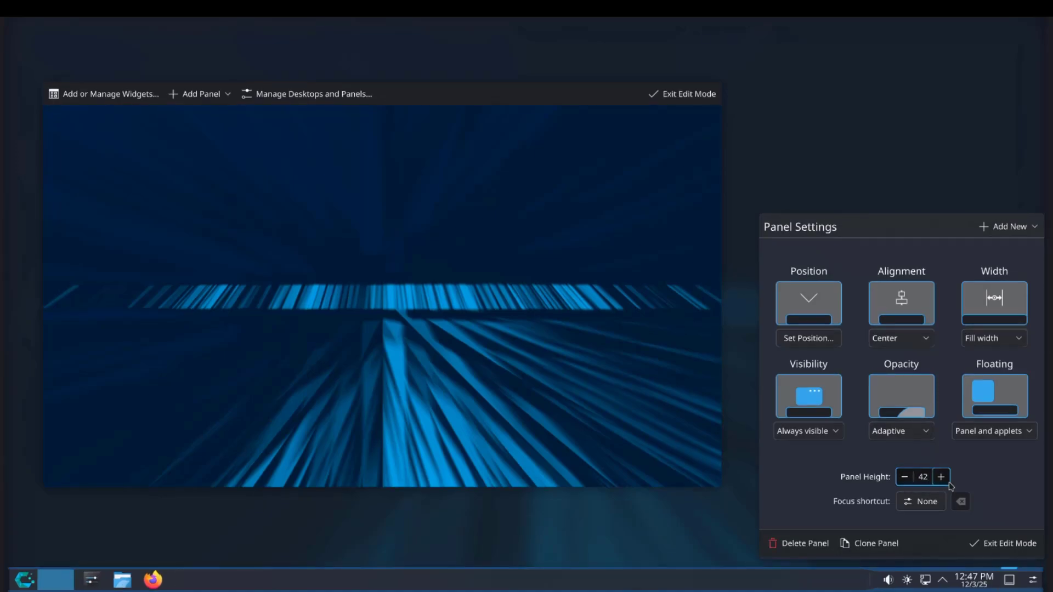
pyautogui.click(940, 477)
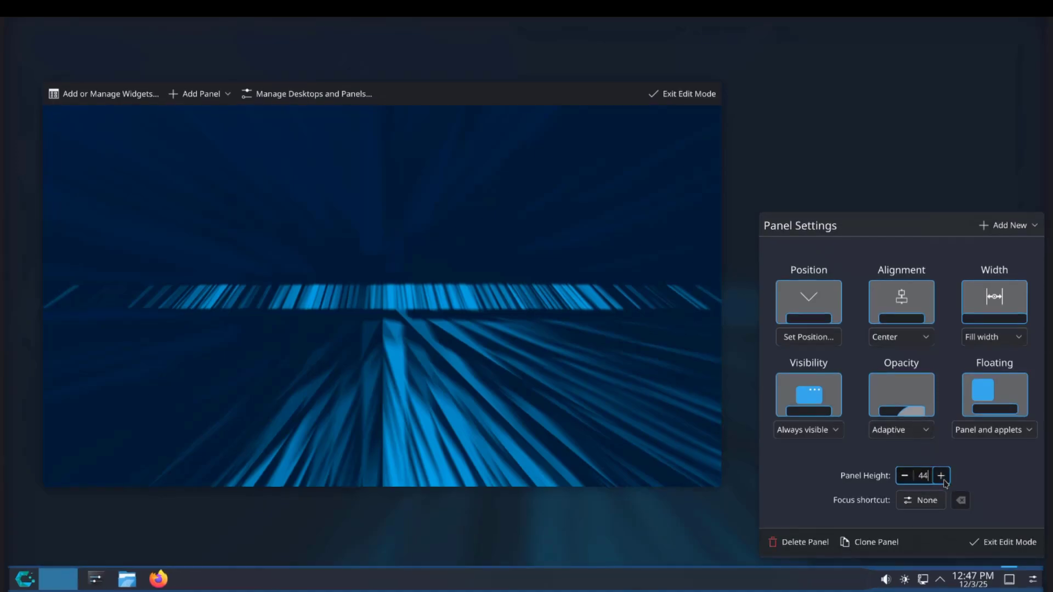
# - Move the panel to the left edge, then the right edge, then back to the bottom
pyautogui.click(799, 309)
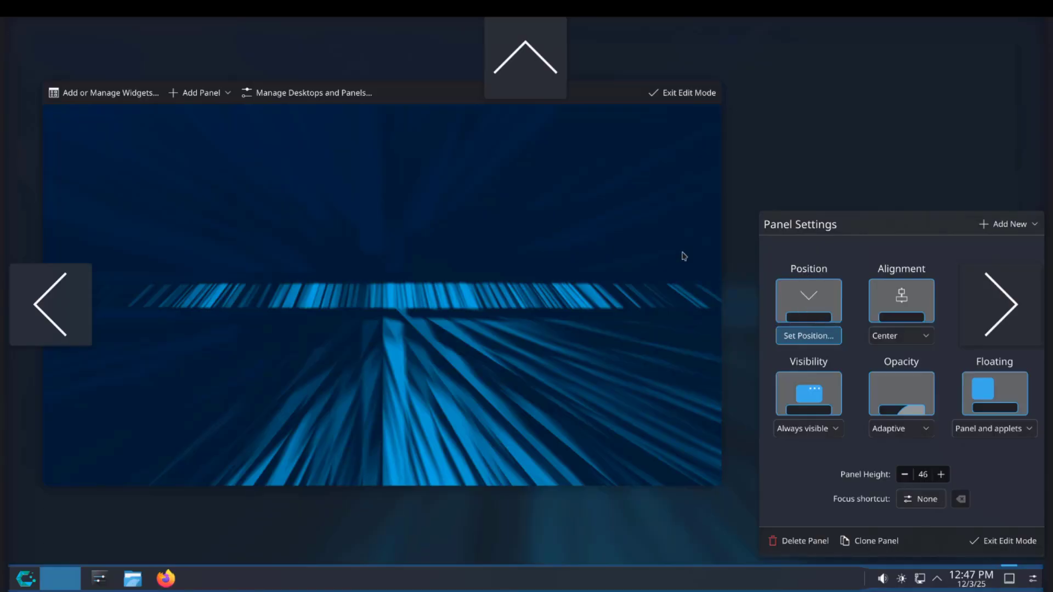
pyautogui.click(82, 296)
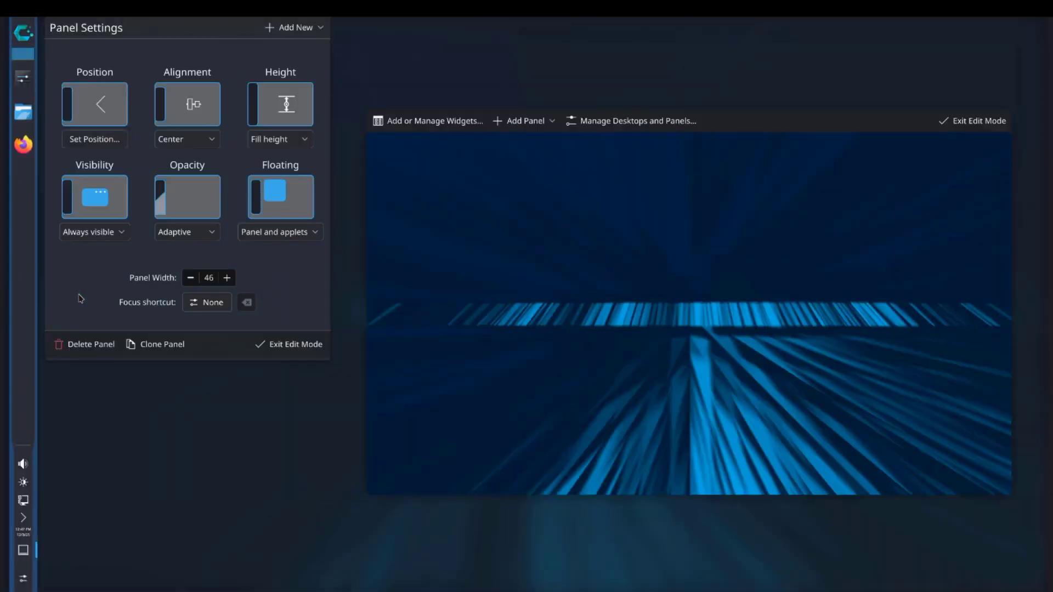
pyautogui.click(95, 138)
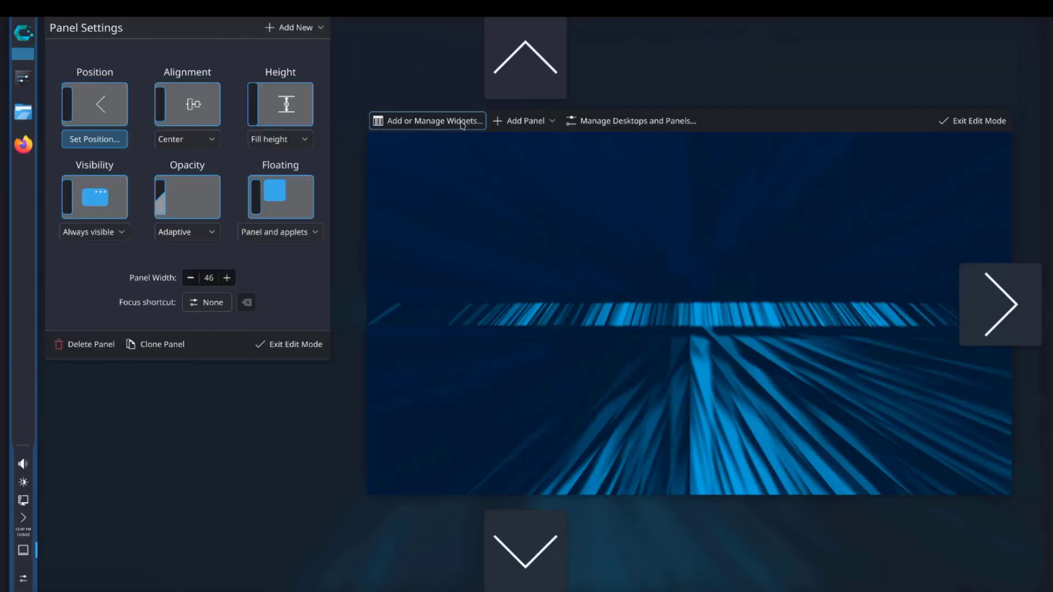
pyautogui.click(983, 300)
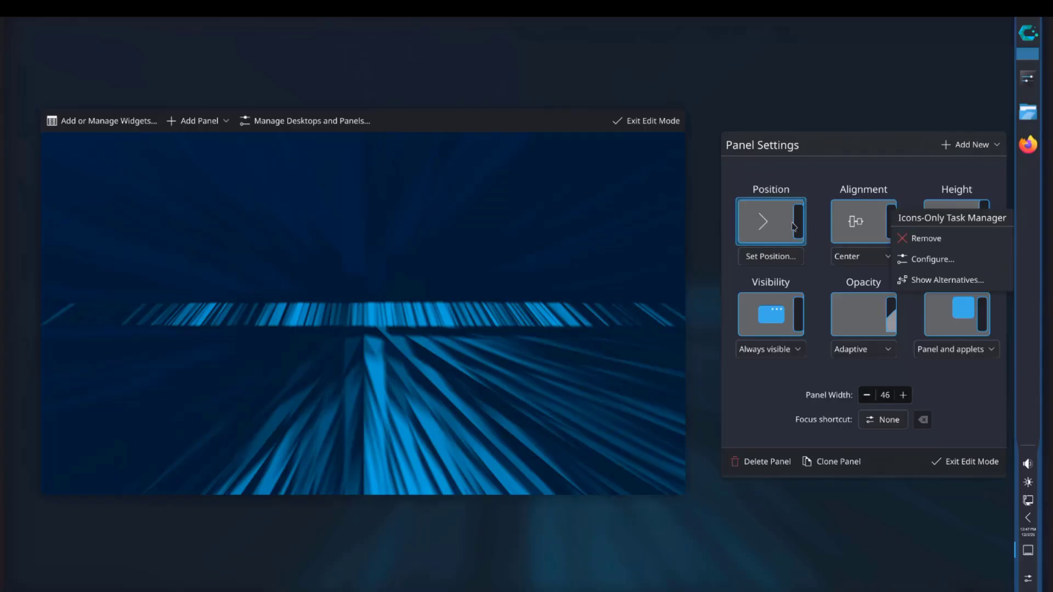
pyautogui.click(770, 256)
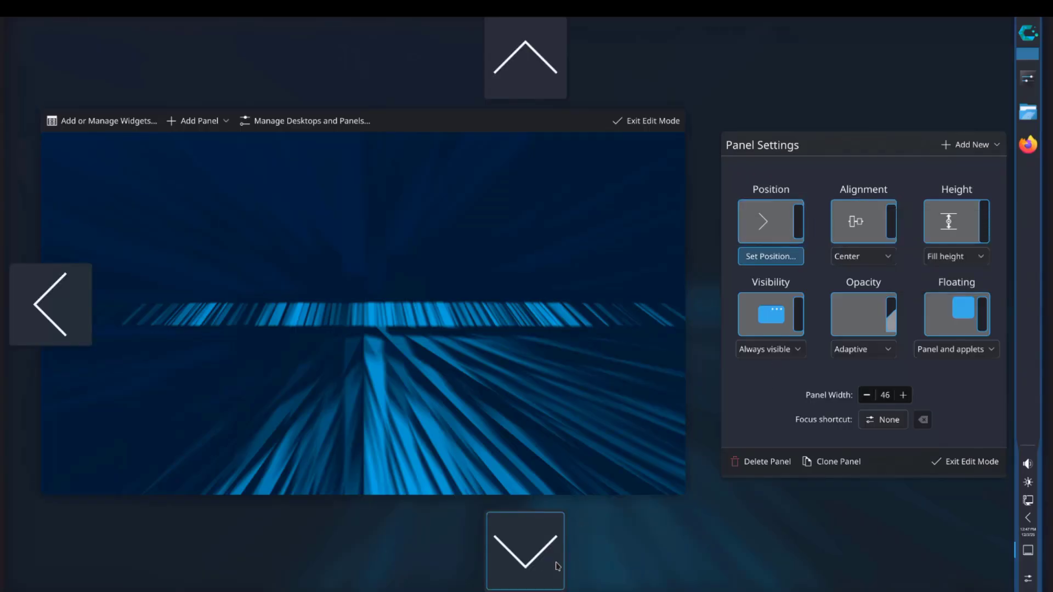
pyautogui.click(526, 553)
pyautogui.click(493, 554)
# - Browse the available widgets list and its category filter without adding anything
pyautogui.rightClick(486, 574)
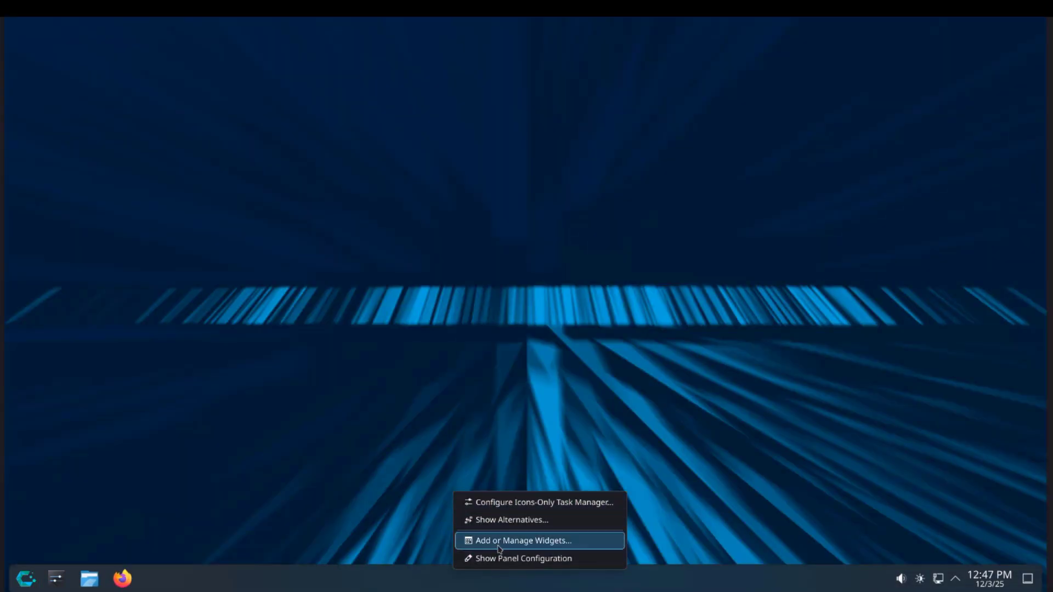
pyautogui.click(499, 543)
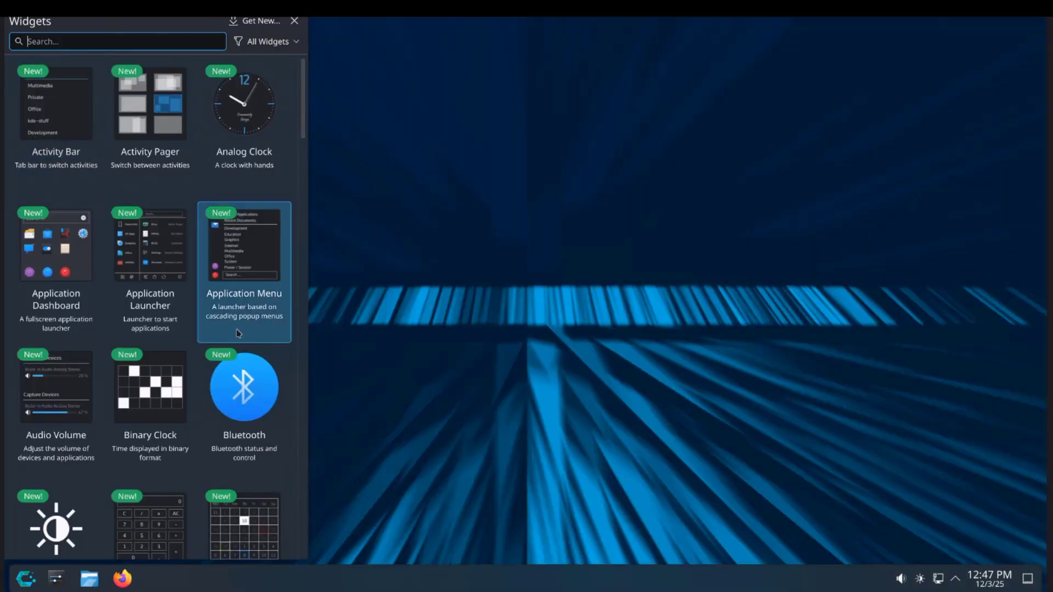
pyautogui.scroll(-12, 223, 354)
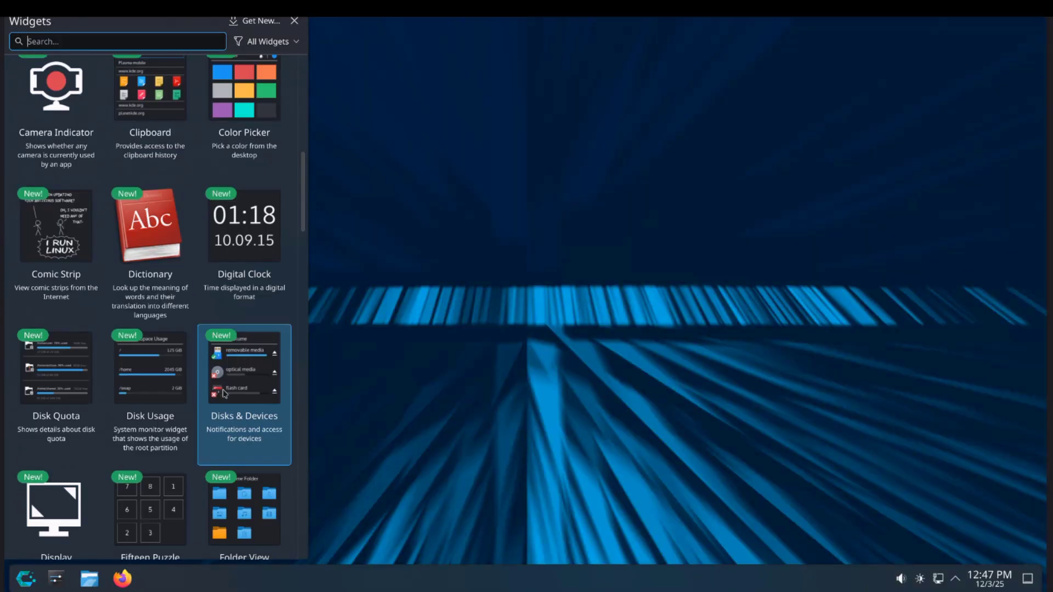
pyautogui.scroll(-6, 219, 399)
pyautogui.click(282, 43)
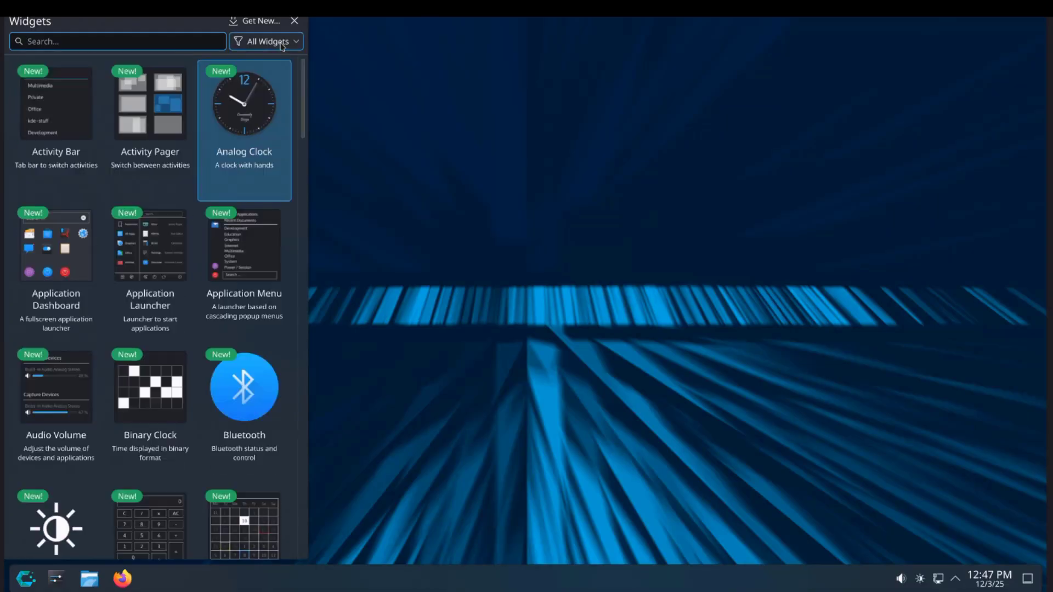
pyautogui.click(282, 43)
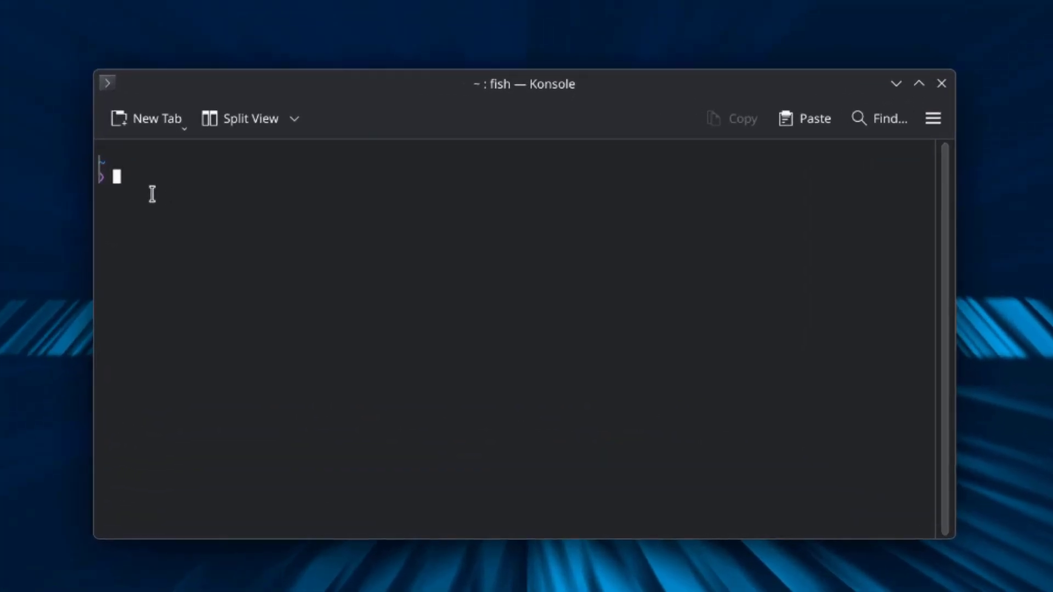
# - Run uname -r and echo $XDG_SESSION_TYPE, showing kernel 6.17.9-2-cachyos and a wayland session
pyautogui.write('r')
pyautogui.press('Return')
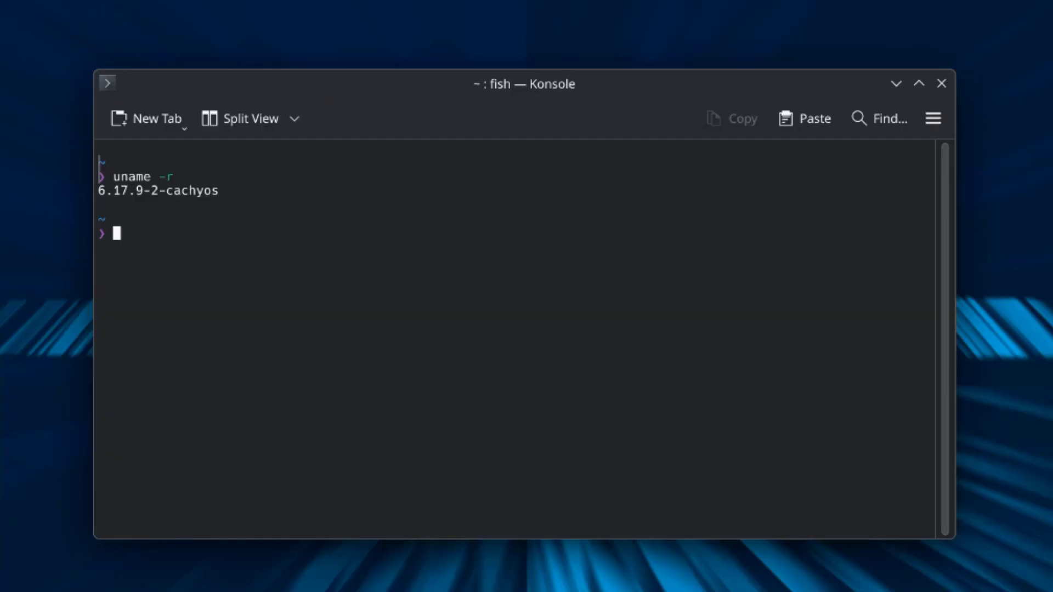
pyautogui.write('echo $XDG_SESSION_TYPE')
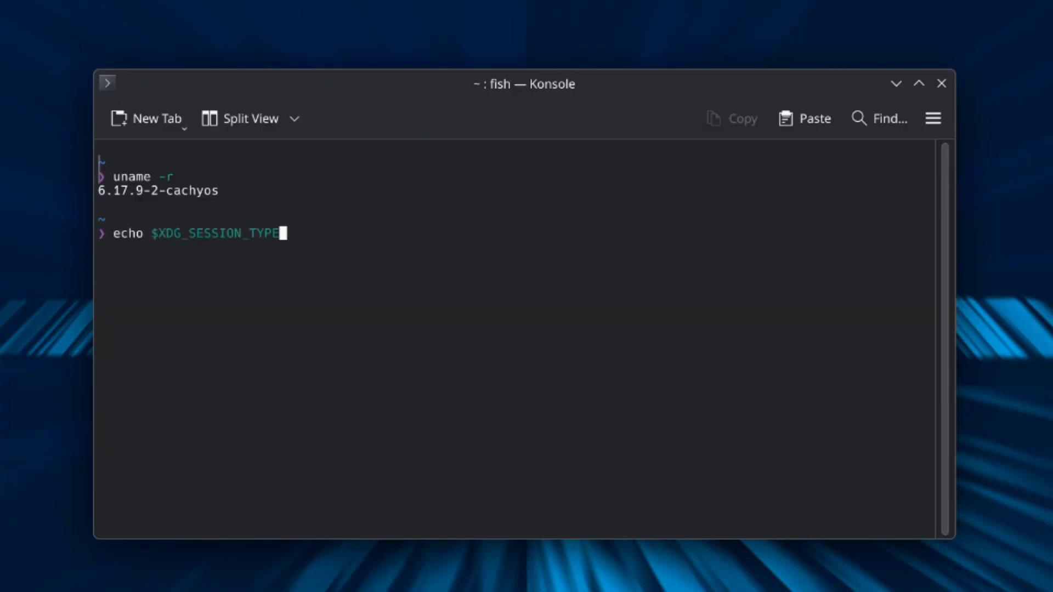
pyautogui.press('Return')
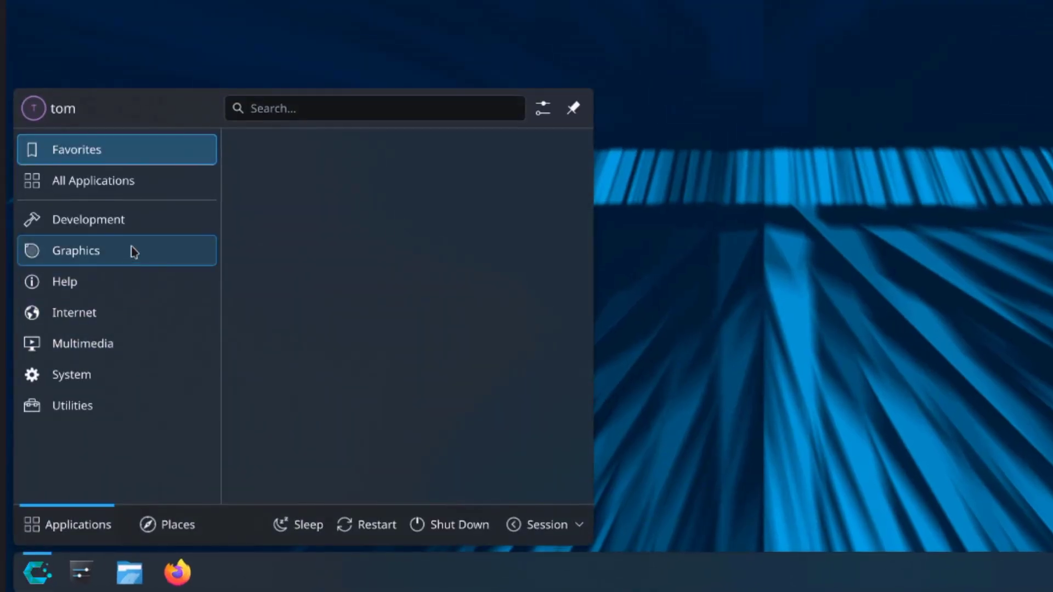
# - Expand the Office package category and mark libreoffice-fresh for installation
pyautogui.moveTo(71, 374)
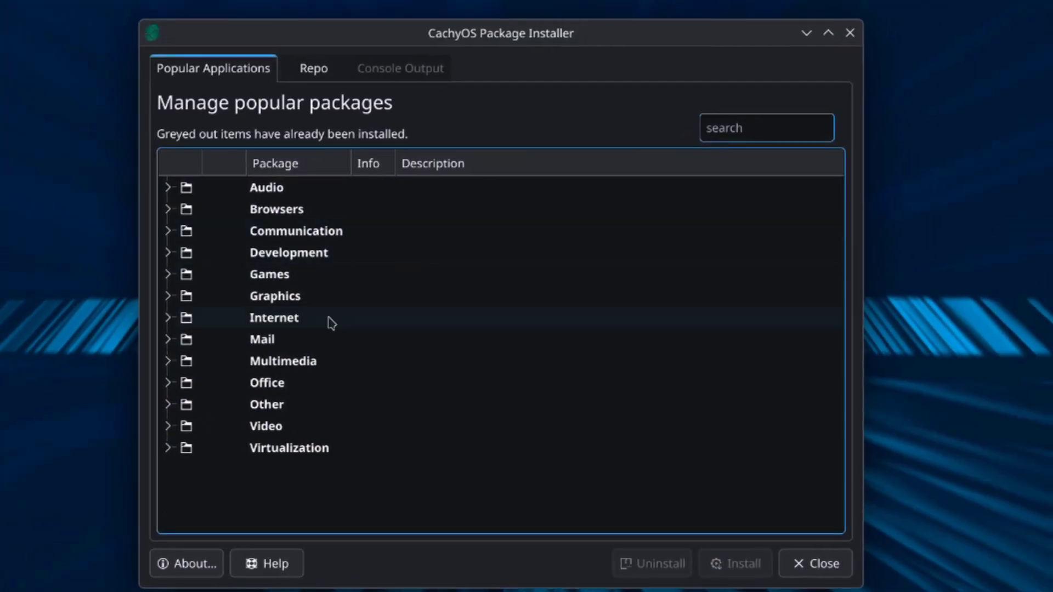
pyautogui.click(169, 384)
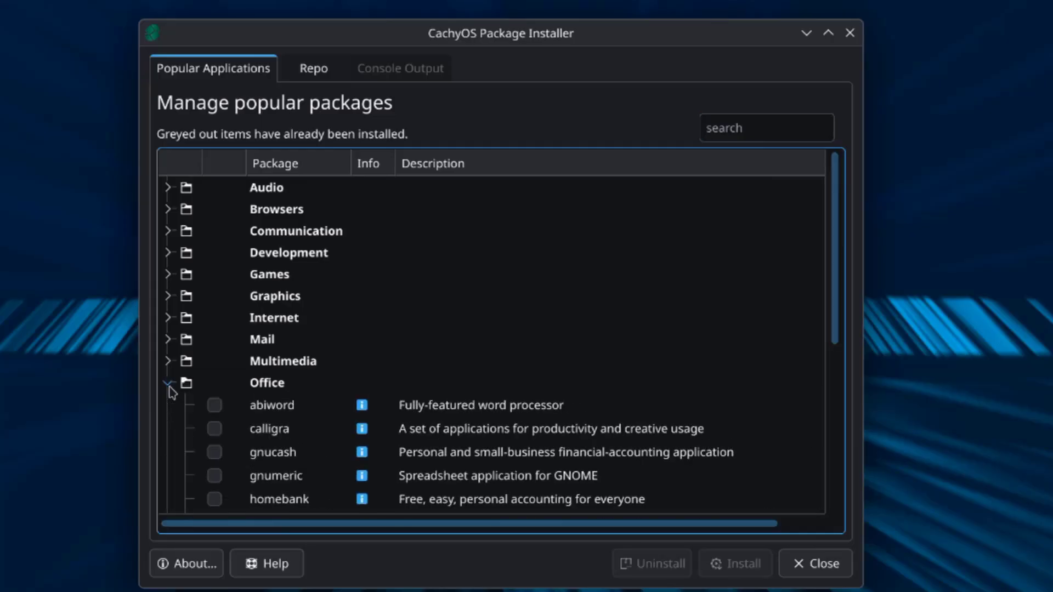
pyautogui.scroll(-2, 341, 400)
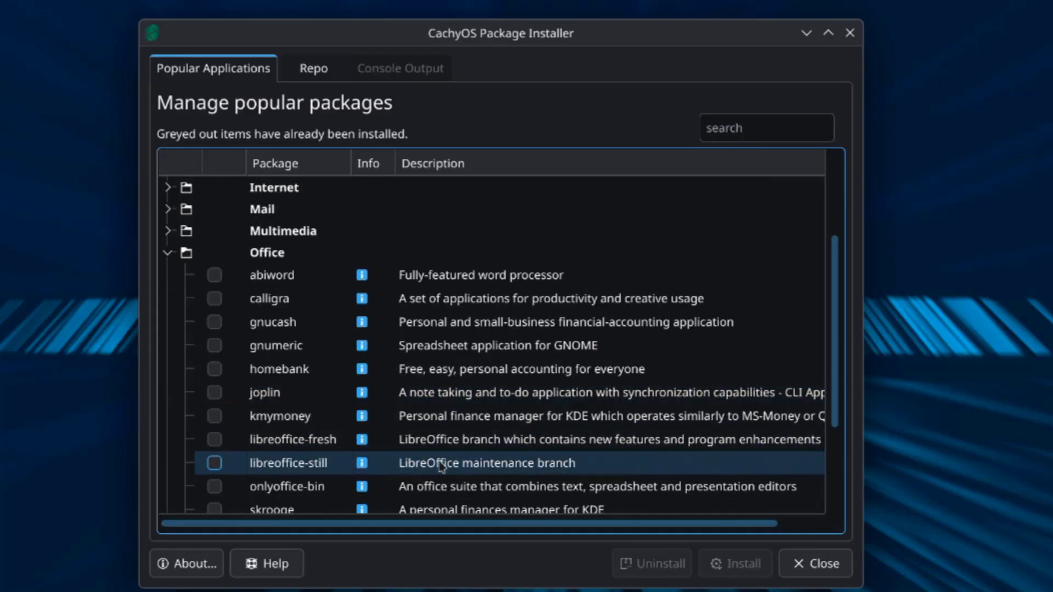
pyautogui.click(215, 439)
# - Install libreoffice-fresh, authorising with the account password and answering y, then dismiss the success notice
pyautogui.scroll(-1, 268, 433)
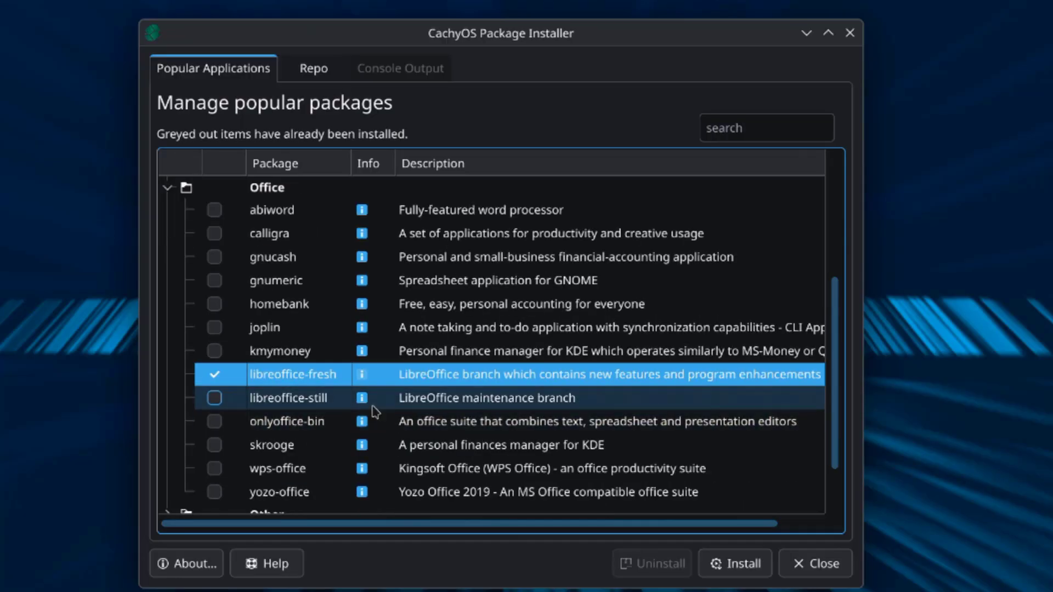
pyautogui.scroll(-1, 401, 430)
pyautogui.click(745, 565)
pyautogui.click(664, 388)
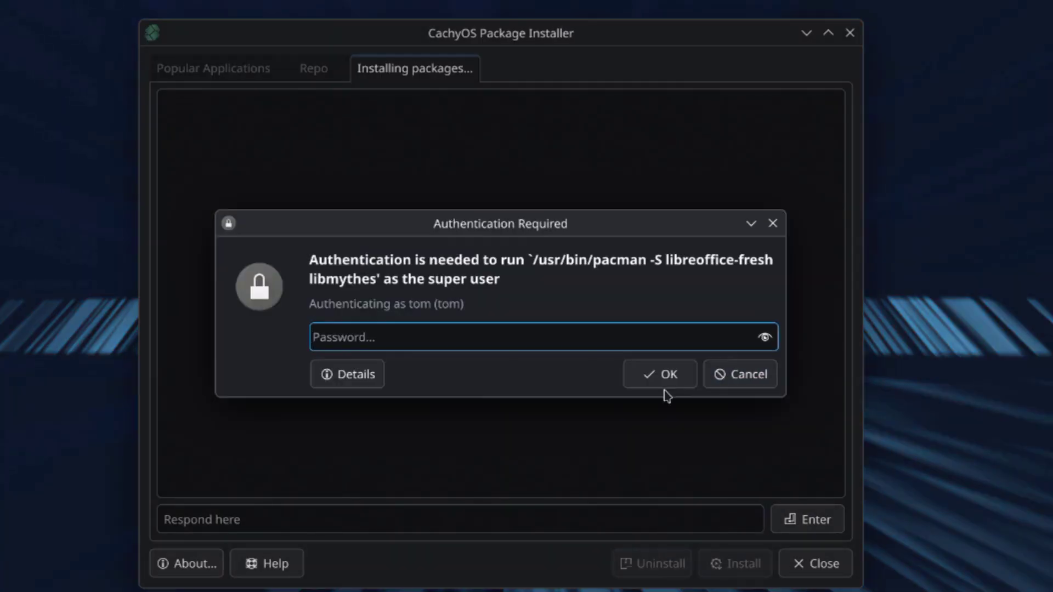
pyautogui.write('********')
pyautogui.click(661, 374)
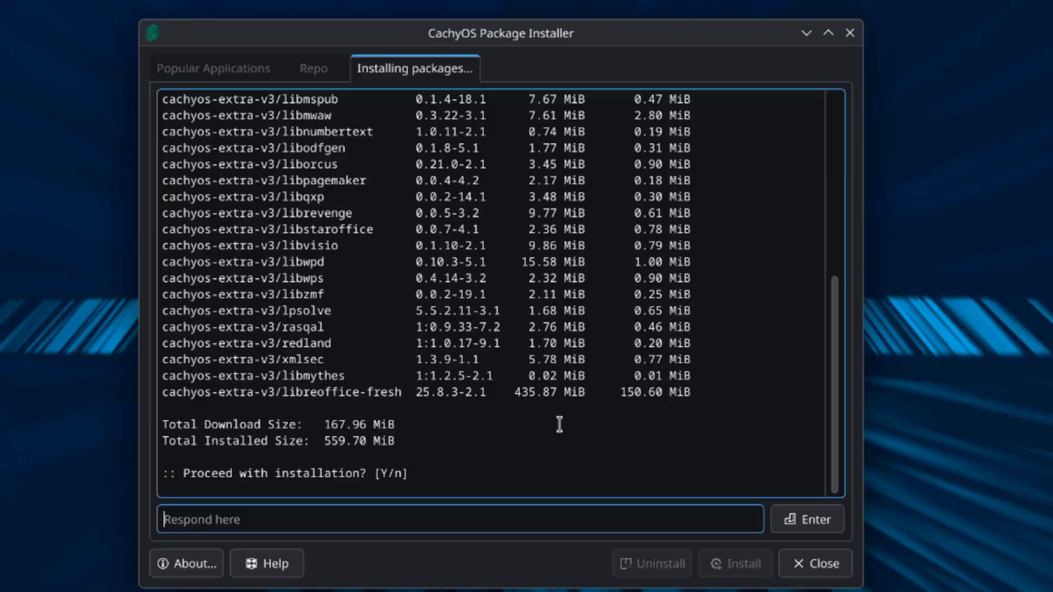
pyautogui.write('y')
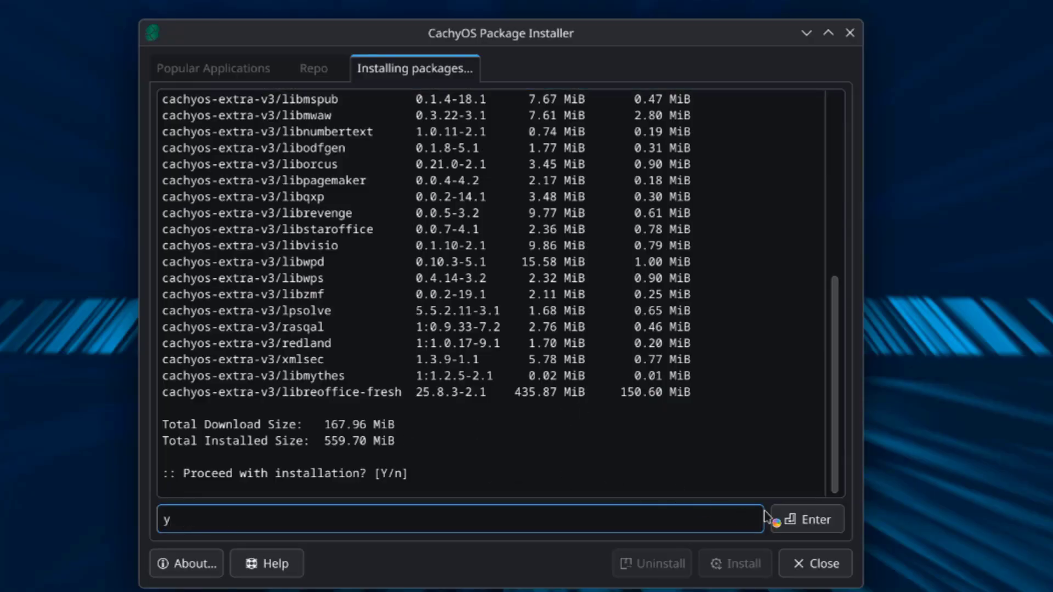
pyautogui.click(788, 520)
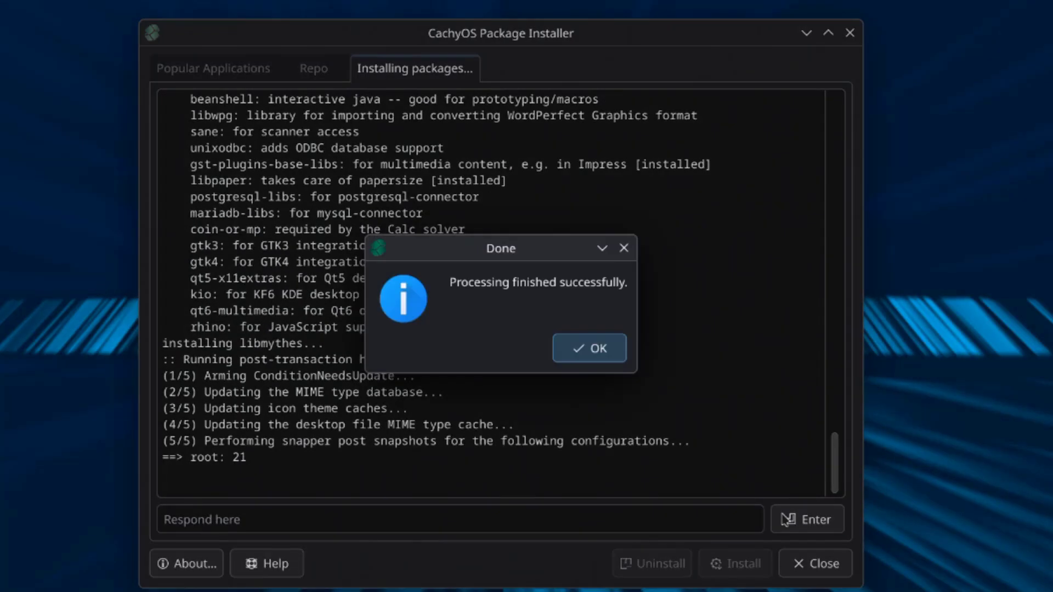
pyautogui.click(612, 358)
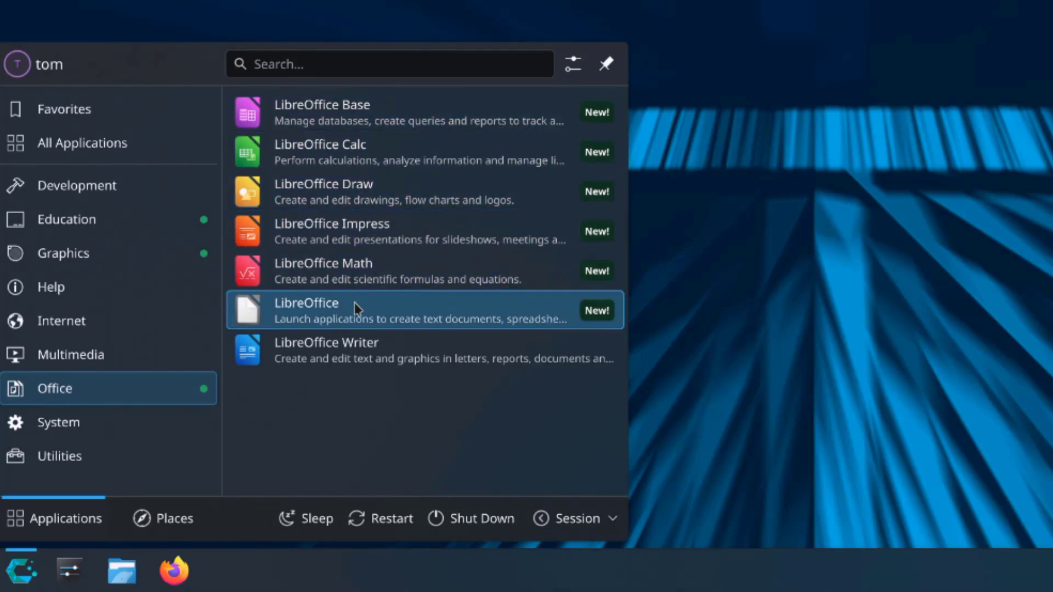
# - Launch LibreOffice Writer, dismiss Tip of the Day, and show About LibreOffice (version 25.8.3.2)
pyautogui.click(348, 358)
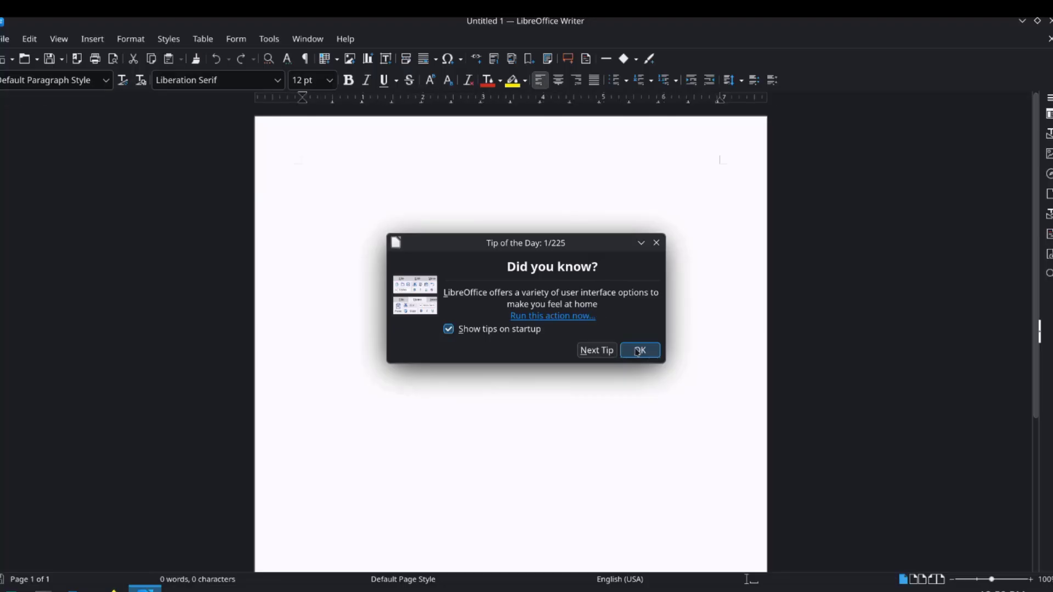
pyautogui.click(638, 351)
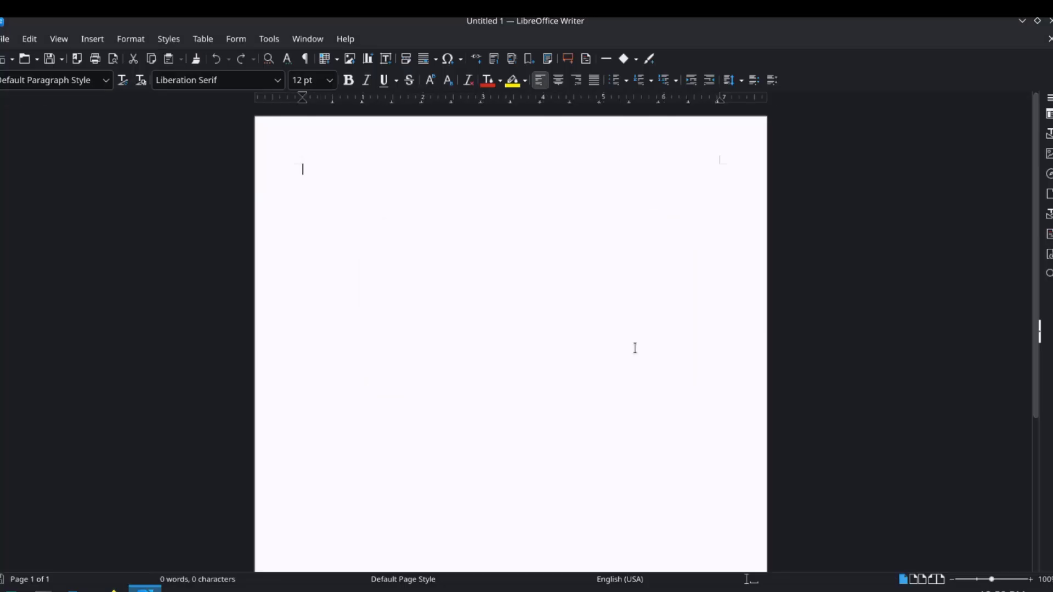
pyautogui.click(345, 38)
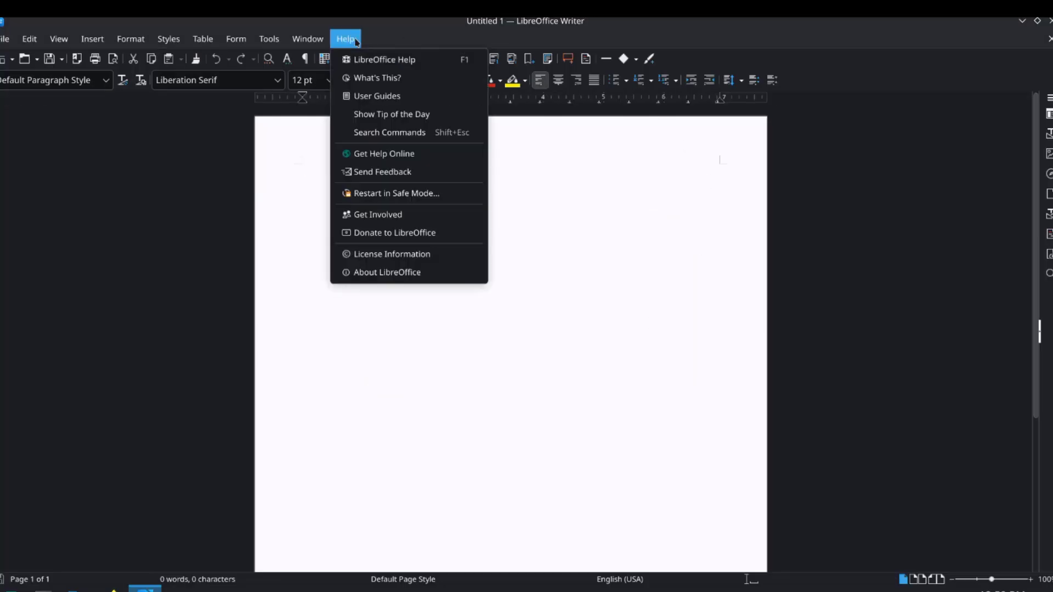
pyautogui.click(393, 273)
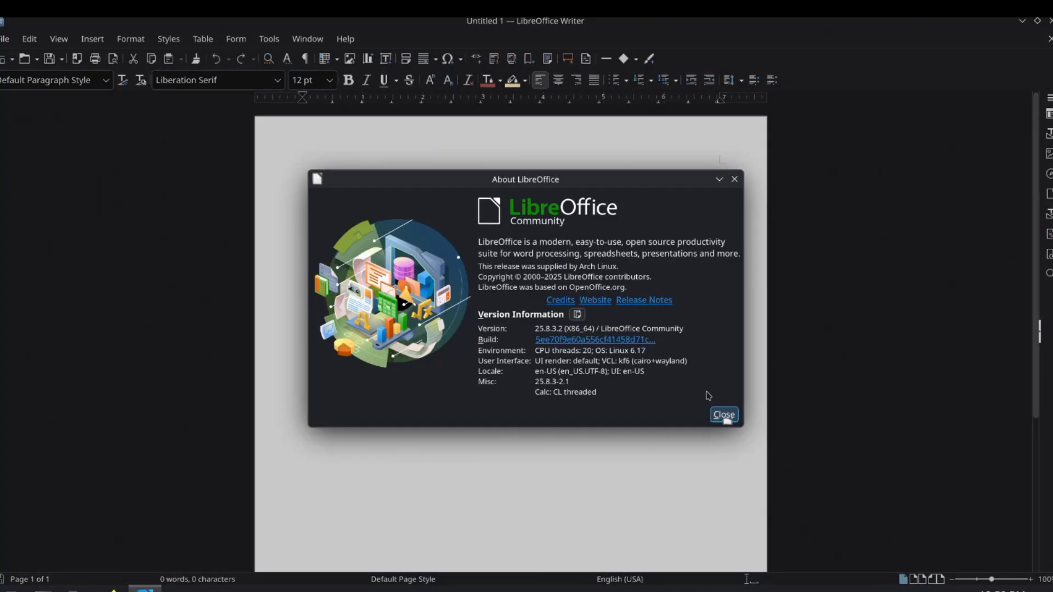
# - Close the About dialog, check whether vlc exists in Konsole, then clear the terminal
pyautogui.click(724, 414)
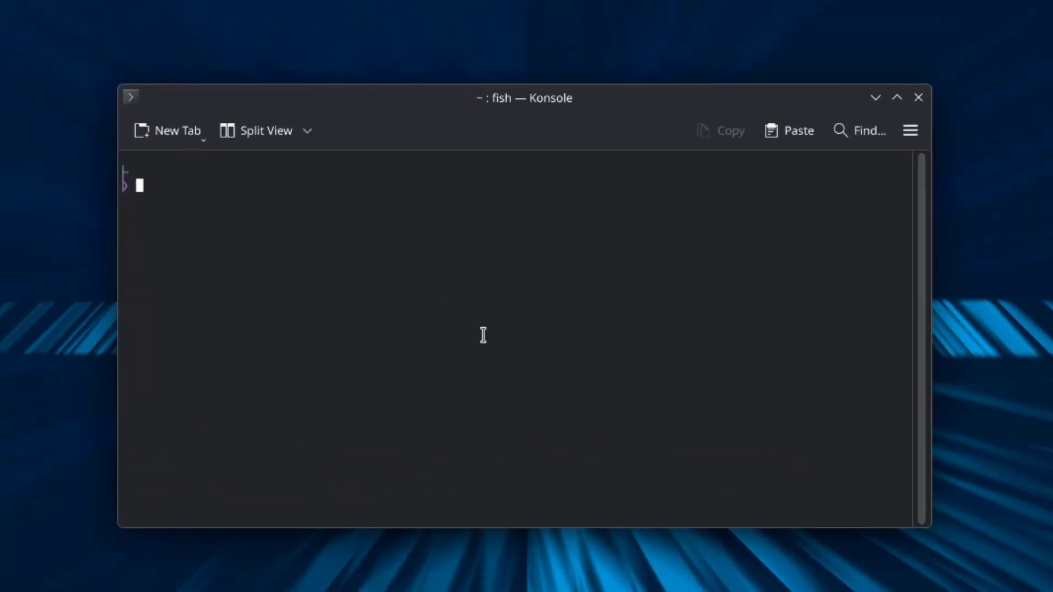
pyautogui.write('vlc')
pyautogui.press('Return')
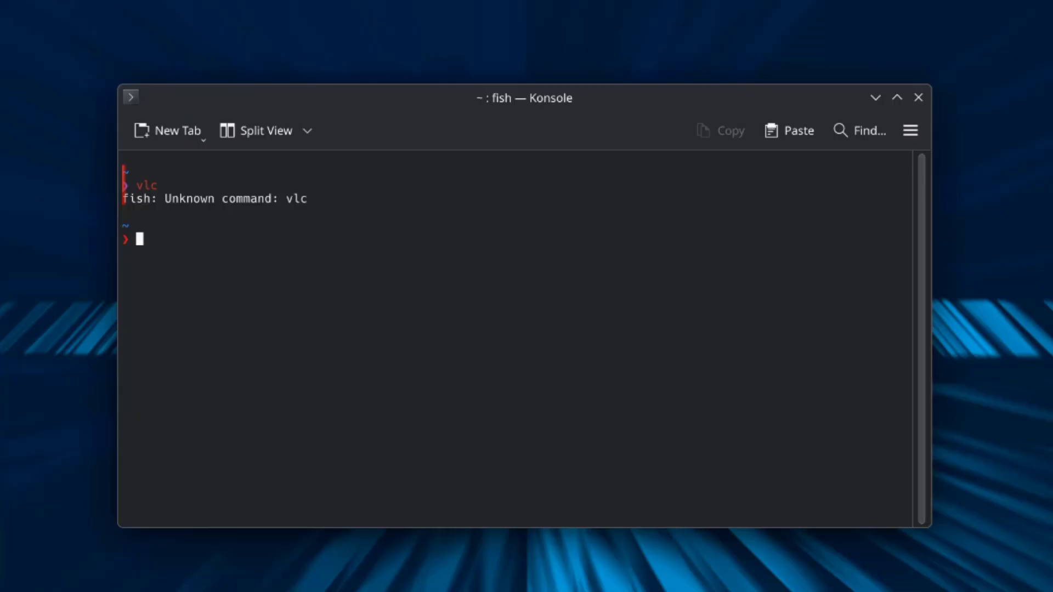
pyautogui.write('clear')
pyautogui.press('Return')
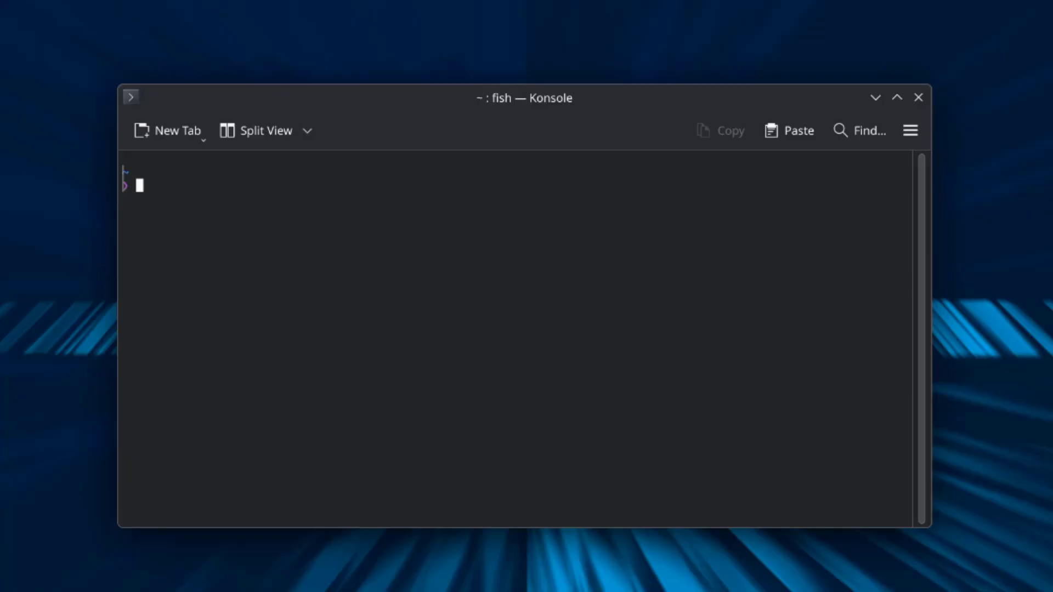
# - Install VLC with sudo pacman -S vlc, entering the password and confirming with y
pyautogui.write('sudo pacman -S')
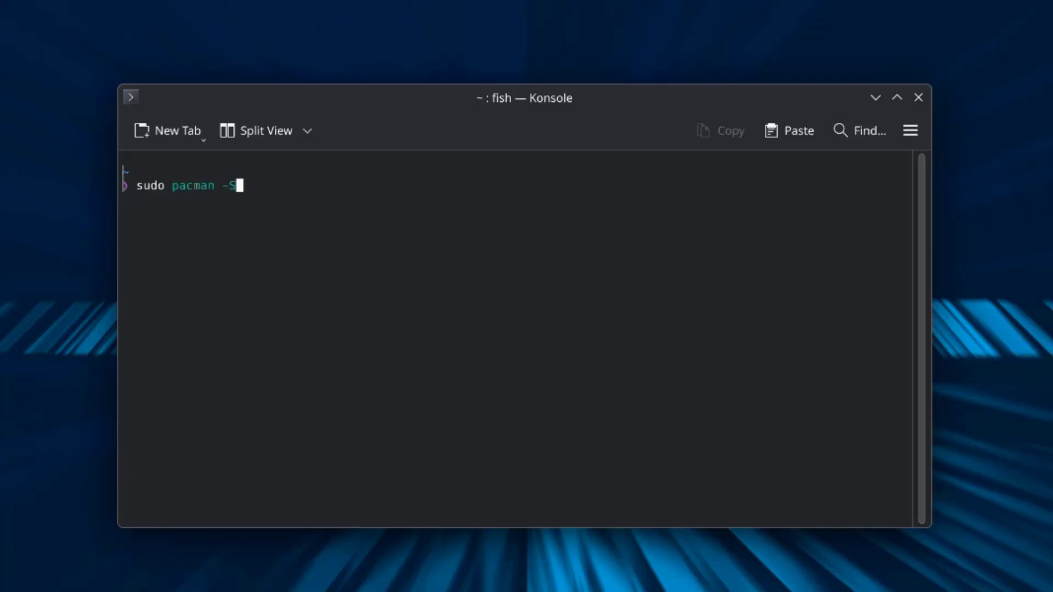
pyautogui.write(' vlc')
pyautogui.press('Return')
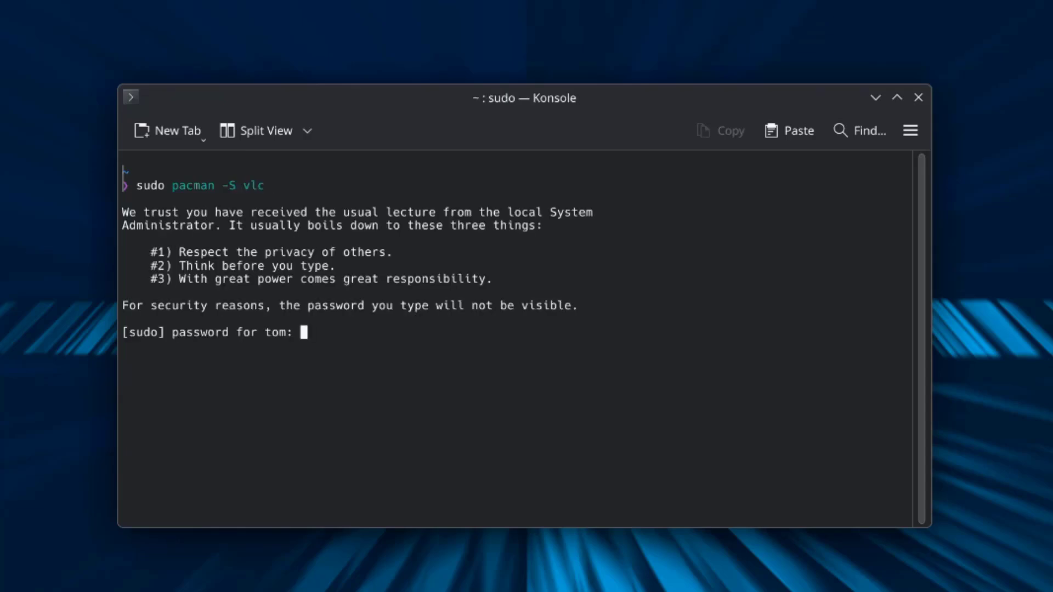
pyautogui.press('Return')
pyautogui.write('y')
pyautogui.press('Return')
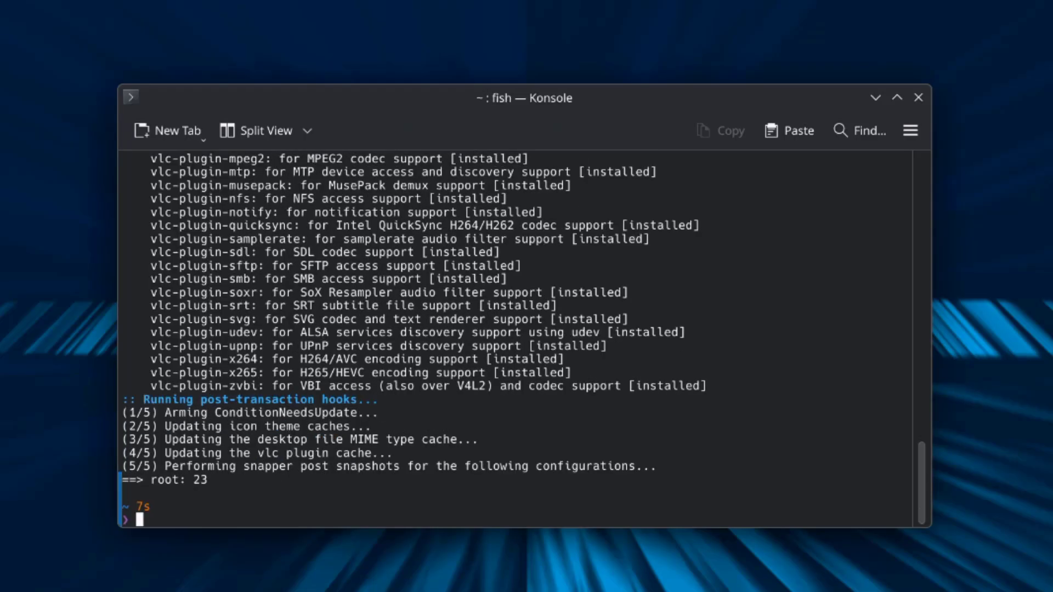
# - Launch vlc from Konsole, accept its network access policy, and close the VLC window
pyautogui.write('vlc')
pyautogui.press('Return')
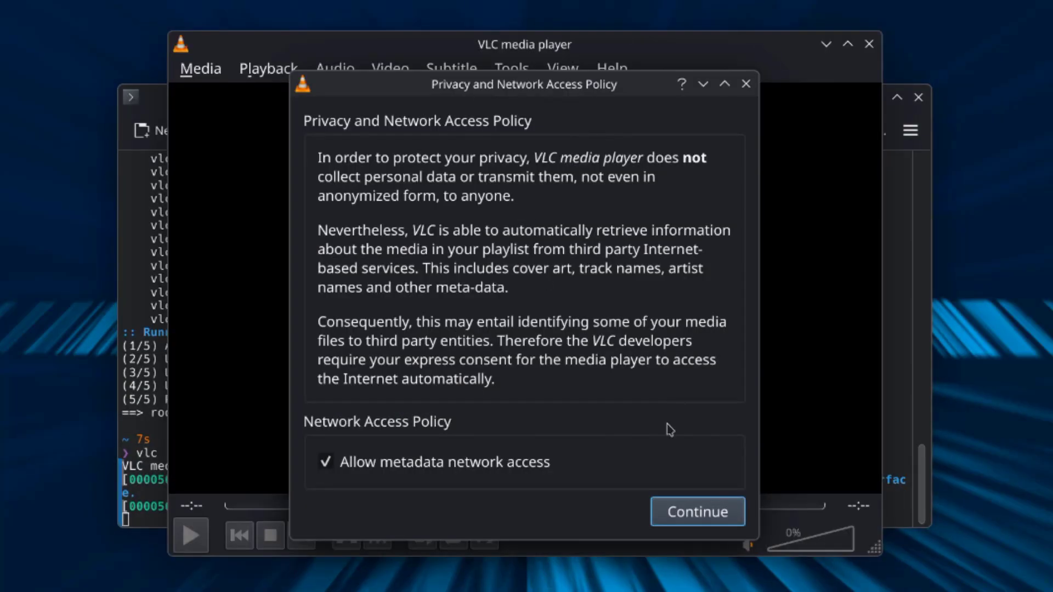
pyautogui.click(688, 510)
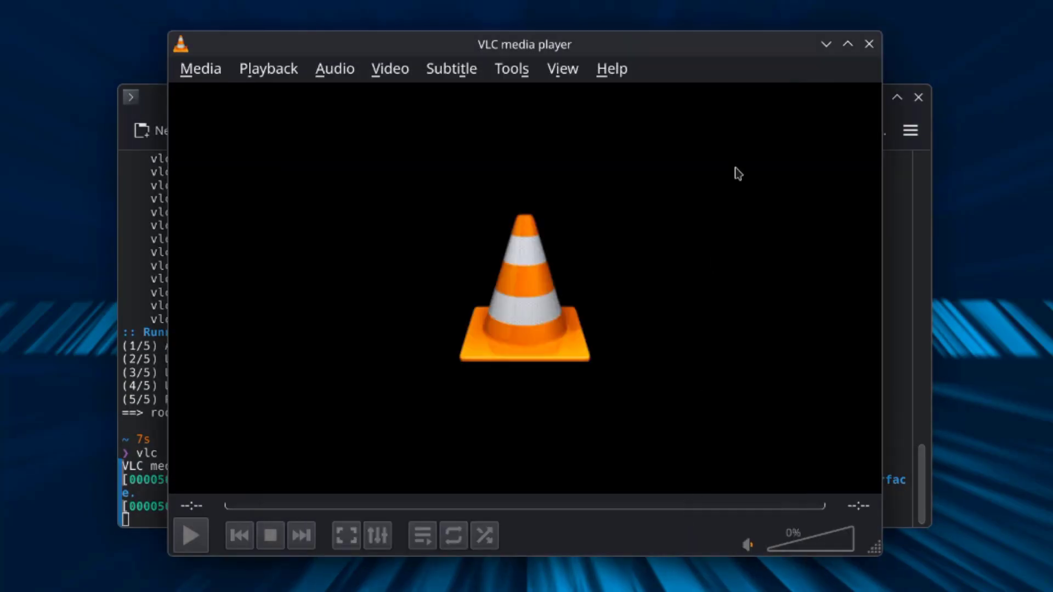
pyautogui.click(867, 45)
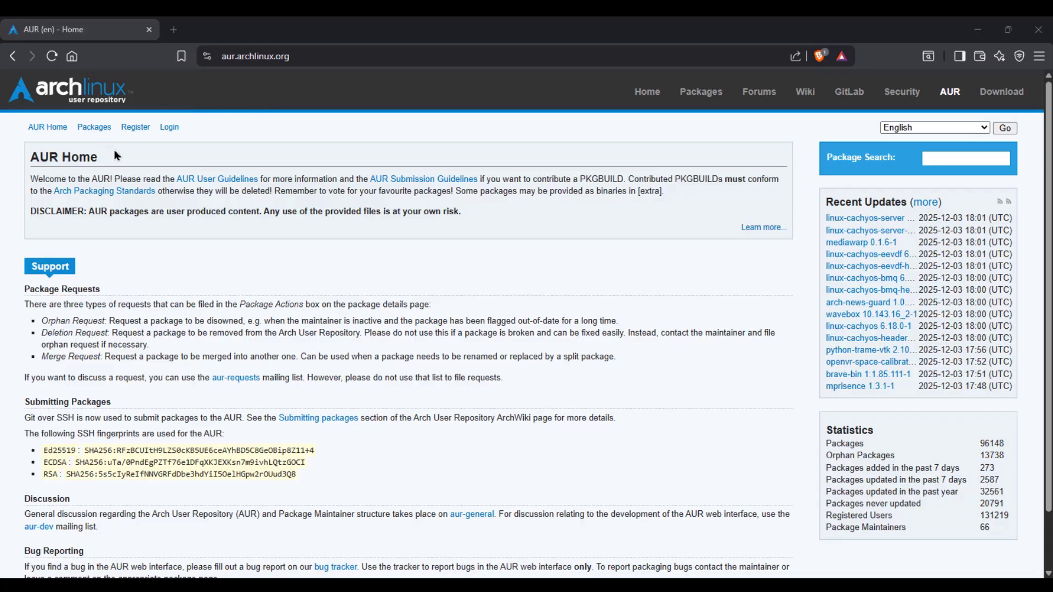
# - Search AUR packages for 'chrome' and open the google-chrome package details
pyautogui.click(105, 129)
pyautogui.write('chrome')
pyautogui.click(625, 193)
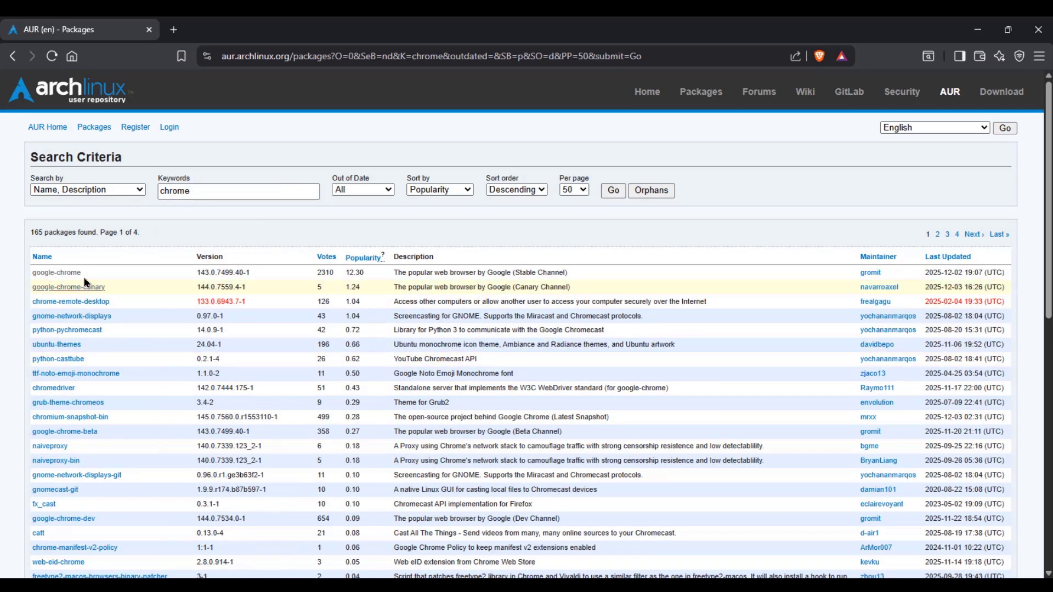
pyautogui.click(54, 273)
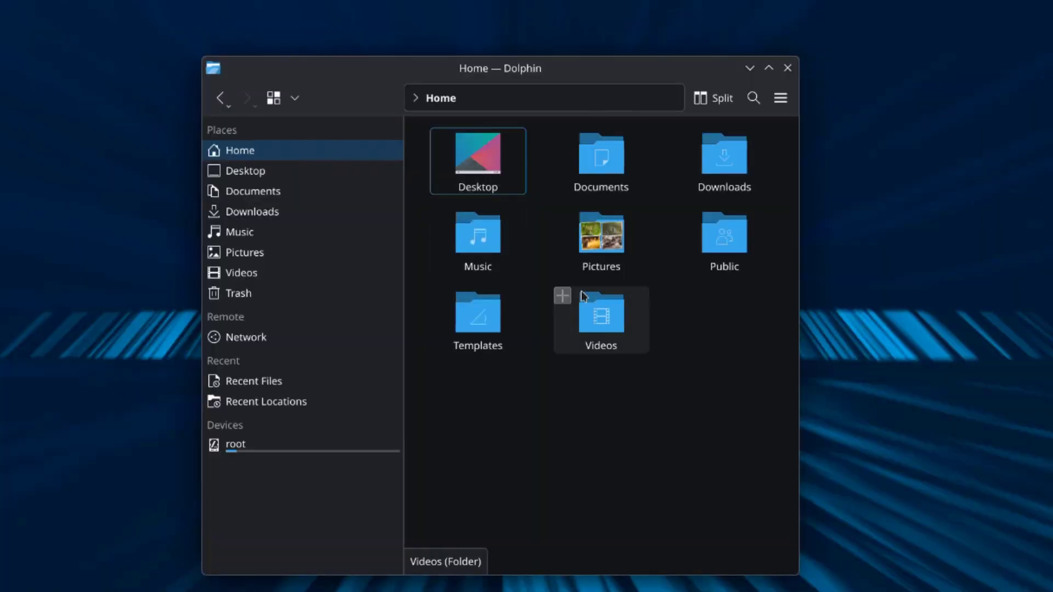
# - Open bird1.jpg from Pictures in Gwenview, rotate it left twice, then right twice back upright
pyautogui.click(602, 236)
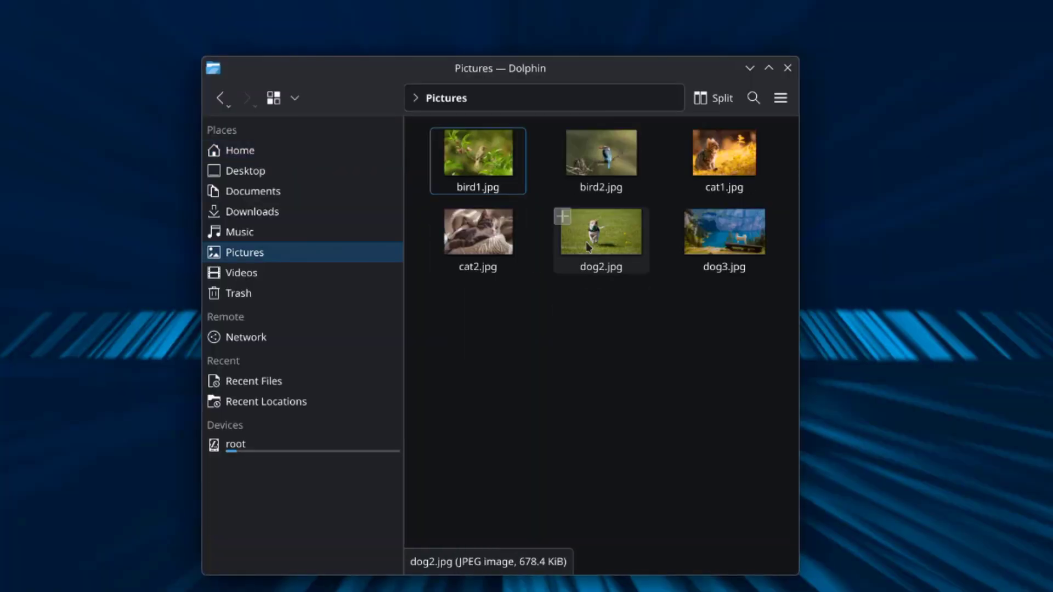
pyautogui.doubleClick(497, 173)
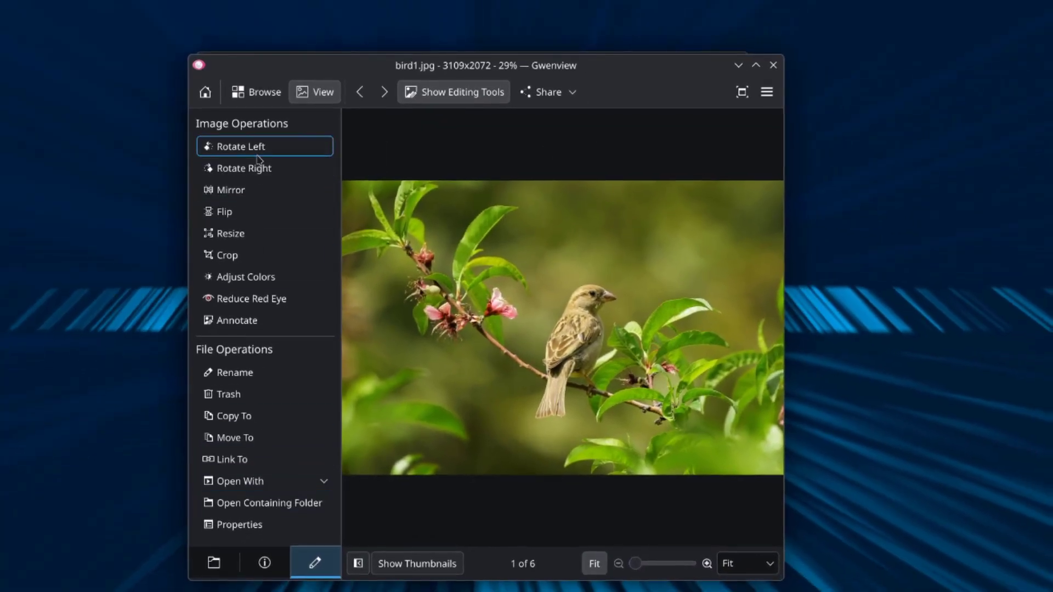
pyautogui.click(259, 148)
pyautogui.click(258, 149)
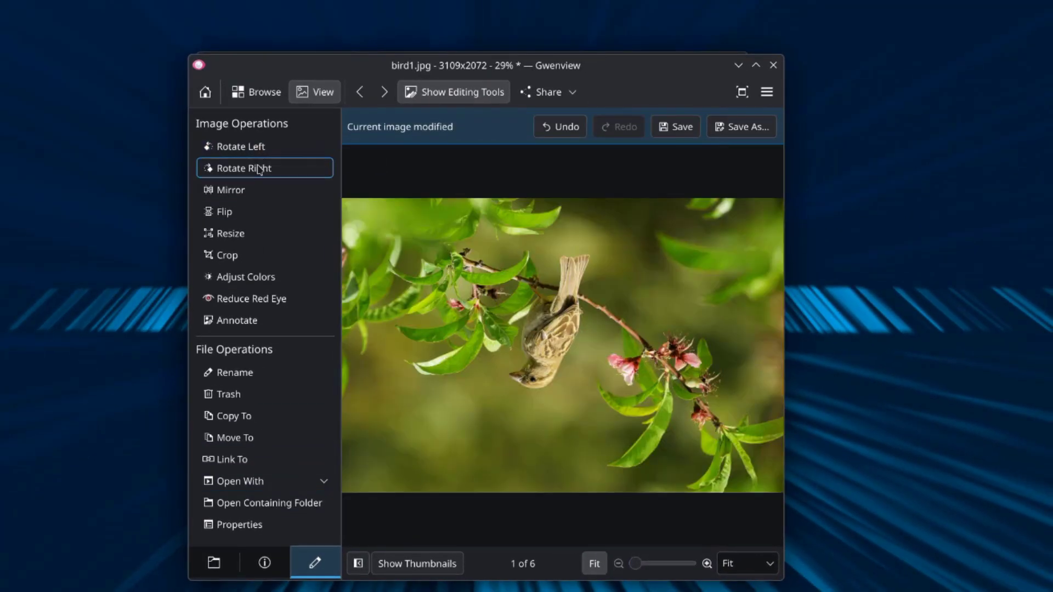
pyautogui.click(259, 168)
pyautogui.click(258, 168)
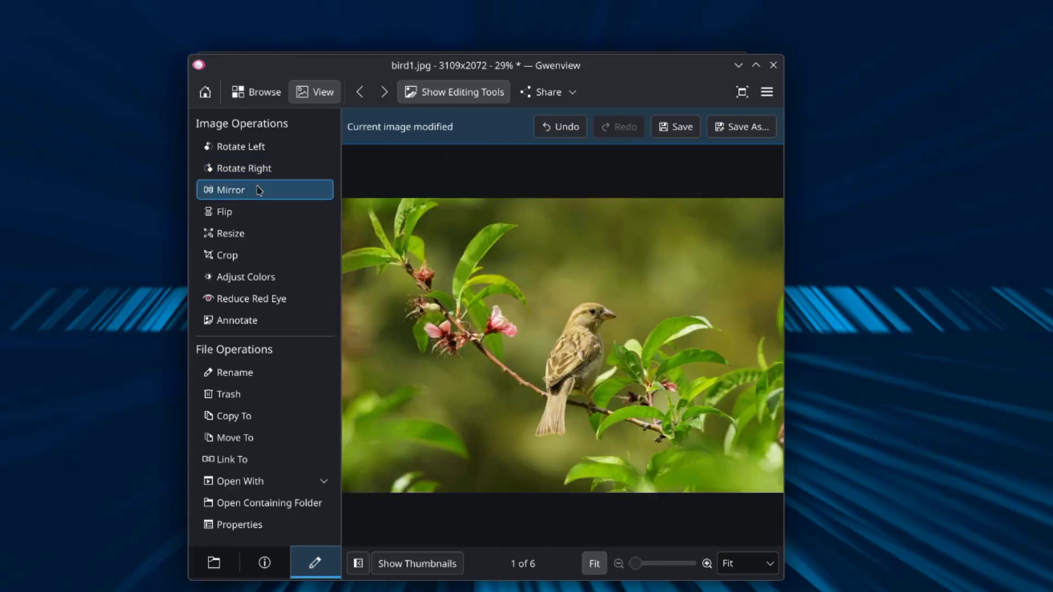
# - Mirror bird1.jpg and mirror it back, then flip it upside down and back upright
pyautogui.click(260, 185)
pyautogui.click(259, 188)
pyautogui.click(253, 216)
pyautogui.click(252, 216)
# - Hide the editing tools and open the About Gwenview window from the main menu's Help
pyautogui.click(412, 97)
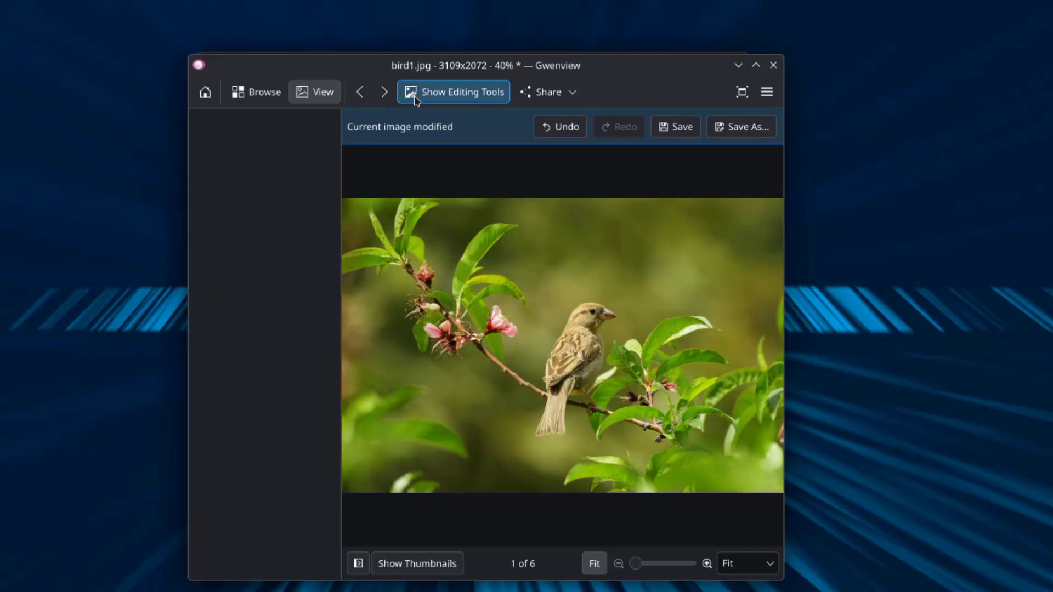
pyautogui.click(767, 92)
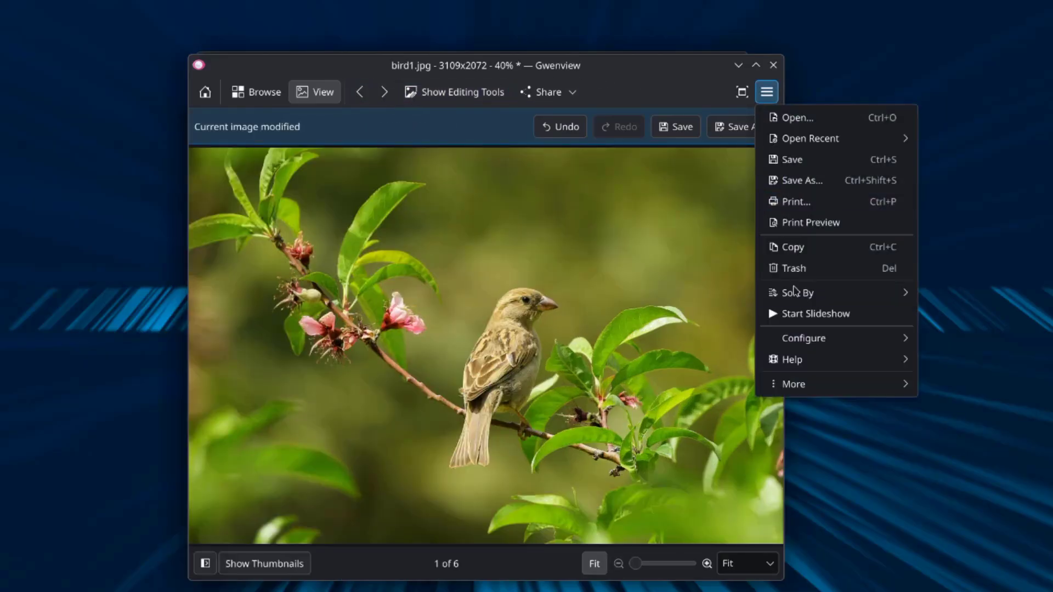
pyautogui.moveTo(821, 360)
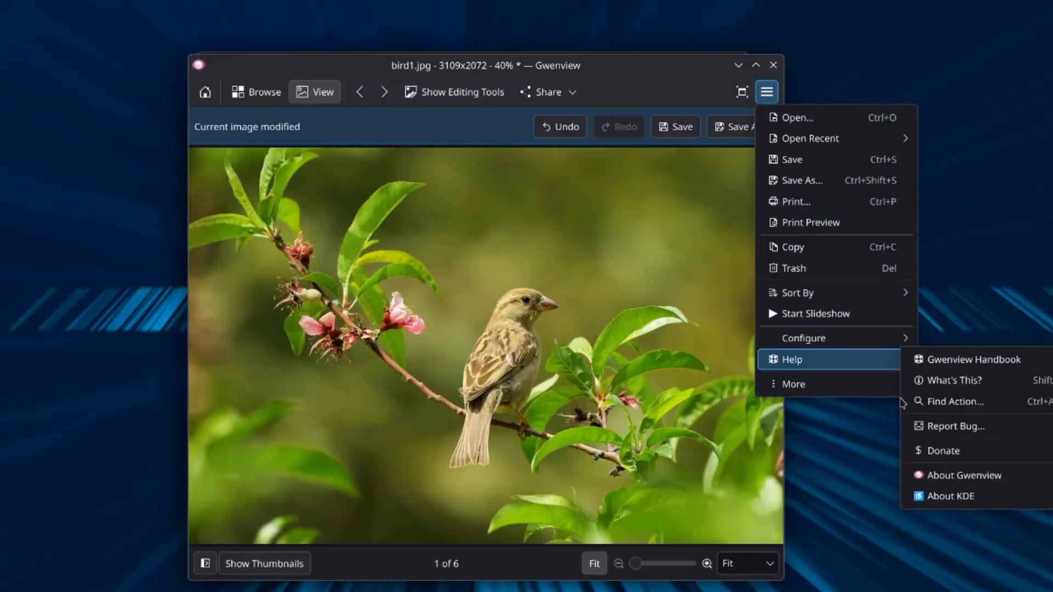
pyautogui.click(951, 478)
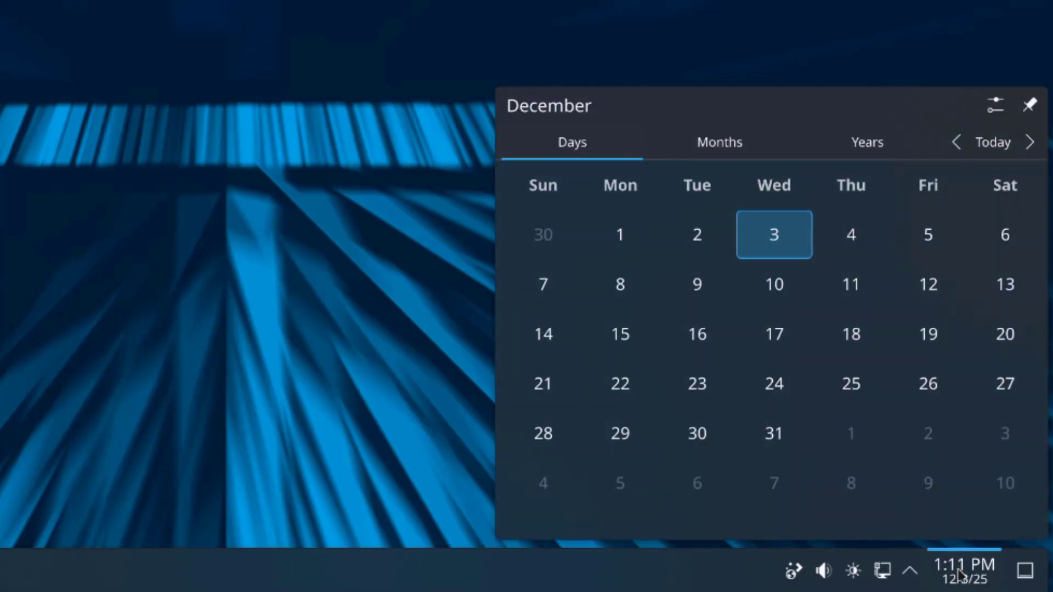
# - Check the tray's network connections, then show the volume popup with outputs at 40% and microphone at 100%
pyautogui.click(910, 573)
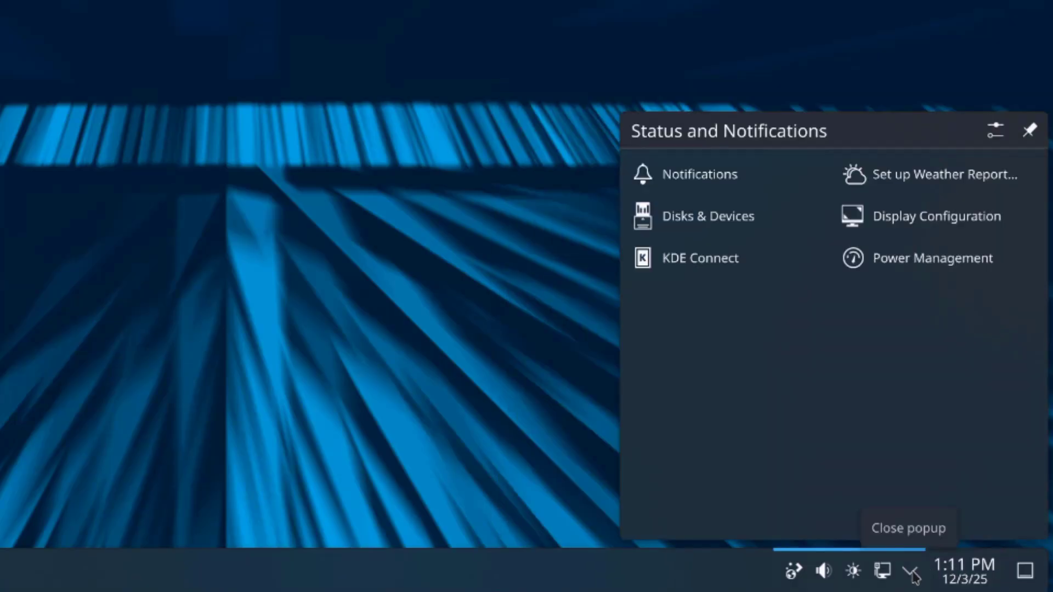
pyautogui.click(883, 571)
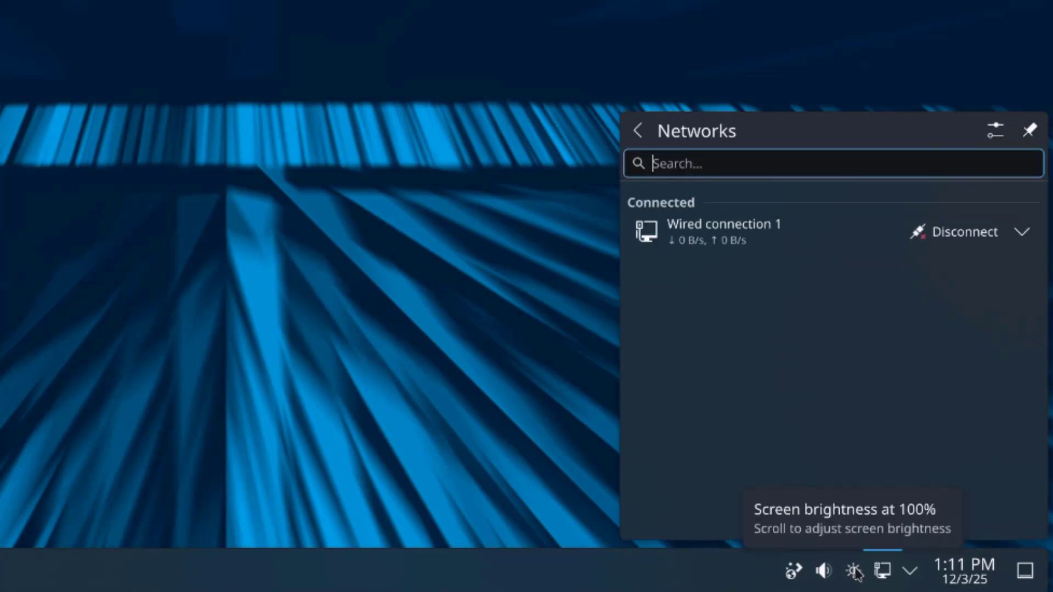
pyautogui.click(825, 571)
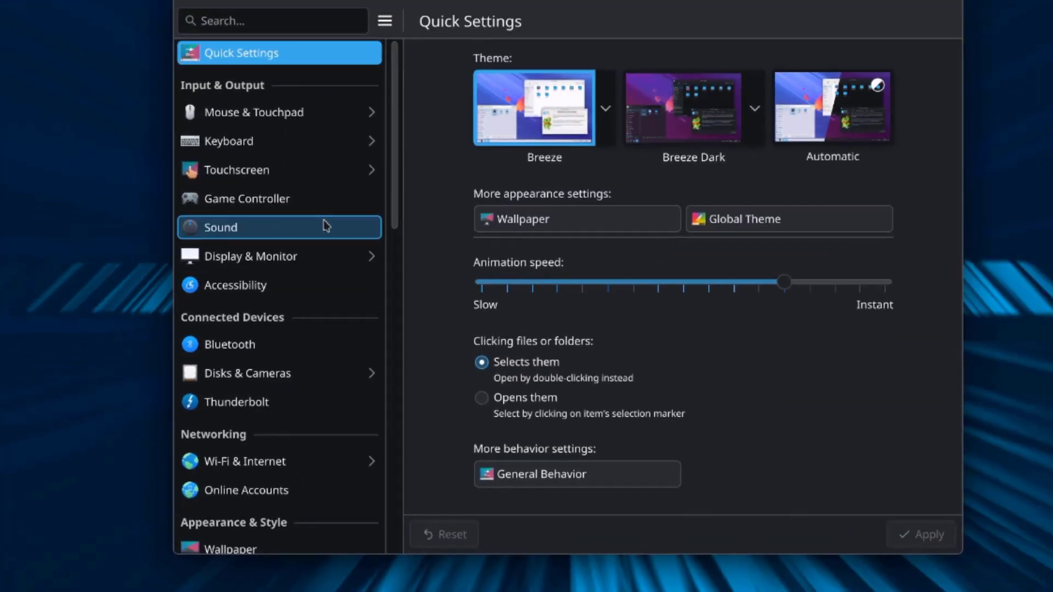
# - Under Window Management > Virtual Desktops, add desktops up to Desktop 6 and apply
pyautogui.scroll(-5, 652, 16)
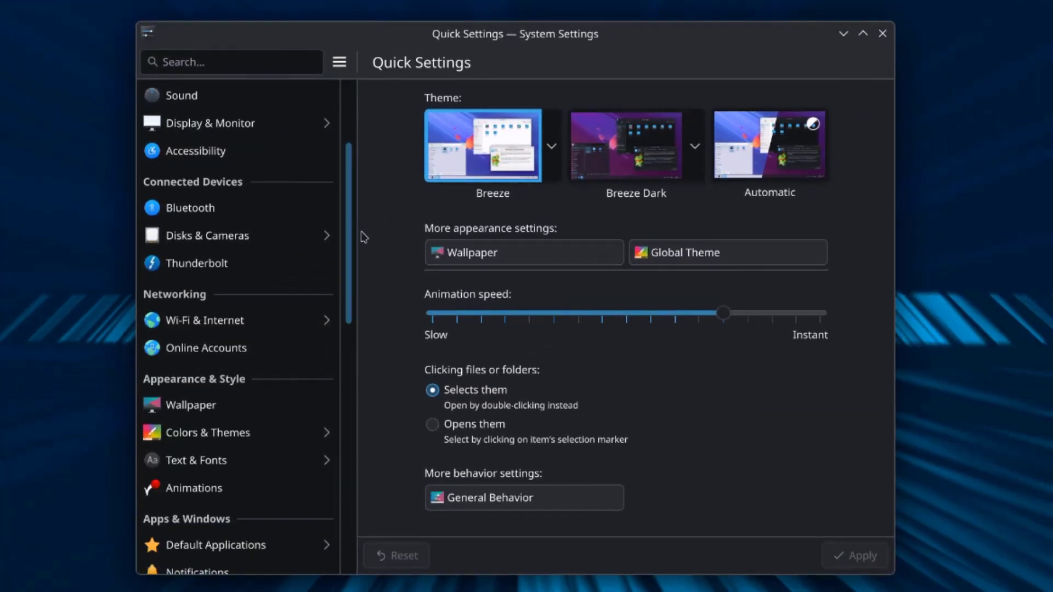
pyautogui.moveTo(366, 254); pyautogui.dragTo(357, 329)
pyautogui.click(183, 347)
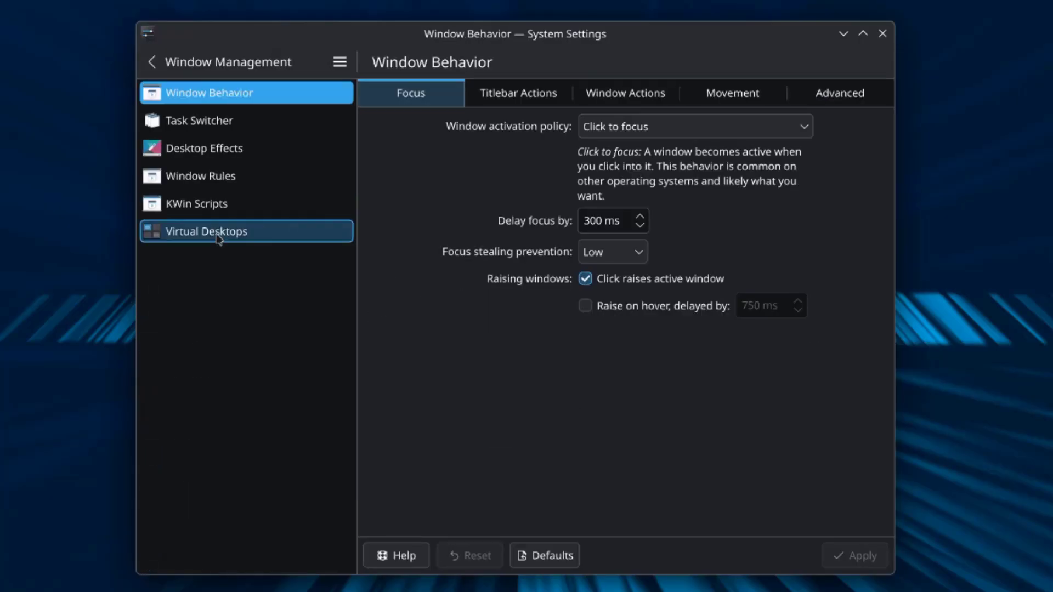
pyautogui.click(218, 240)
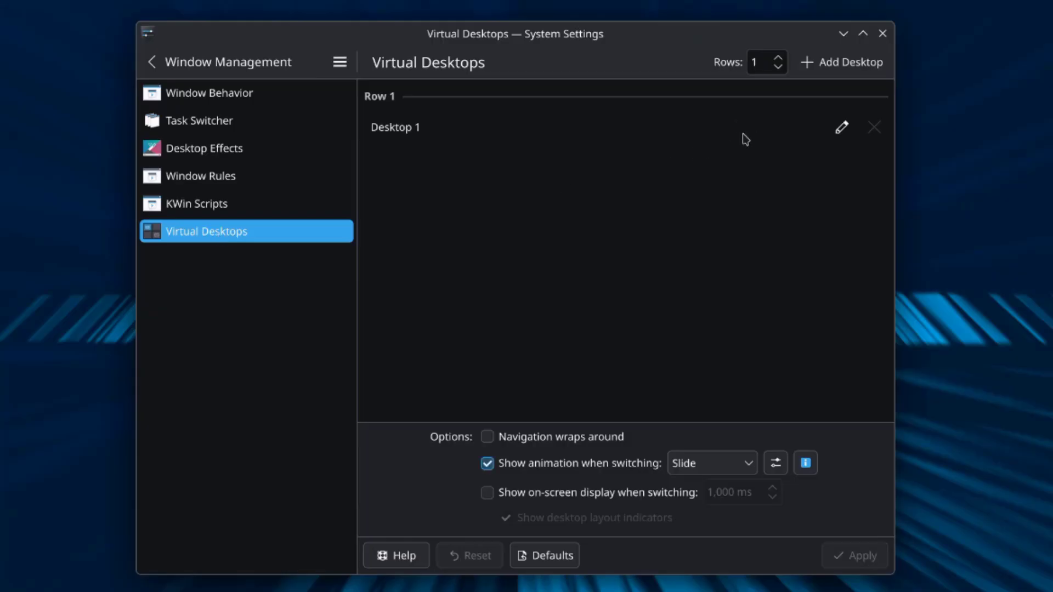
pyautogui.click(833, 68)
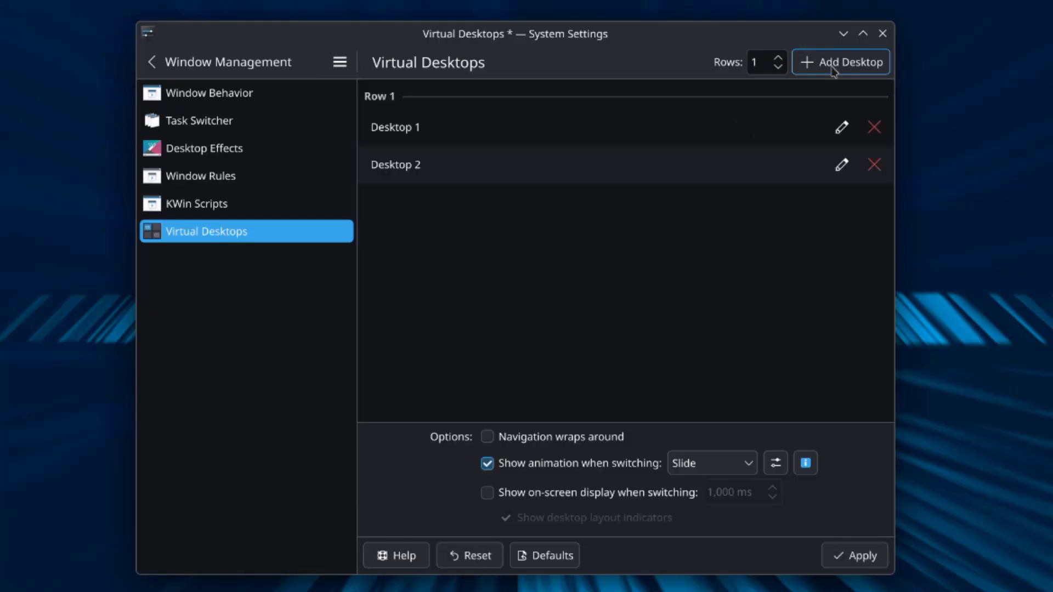
pyautogui.click(833, 68)
pyautogui.click(833, 68)
pyautogui.click(833, 68)
pyautogui.click(833, 68)
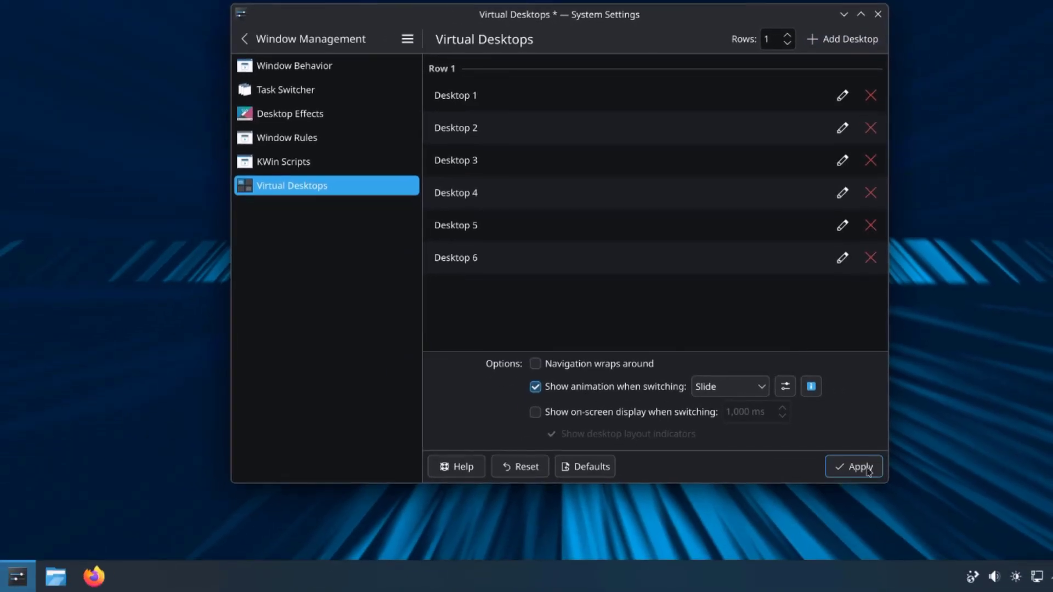
pyautogui.click(869, 473)
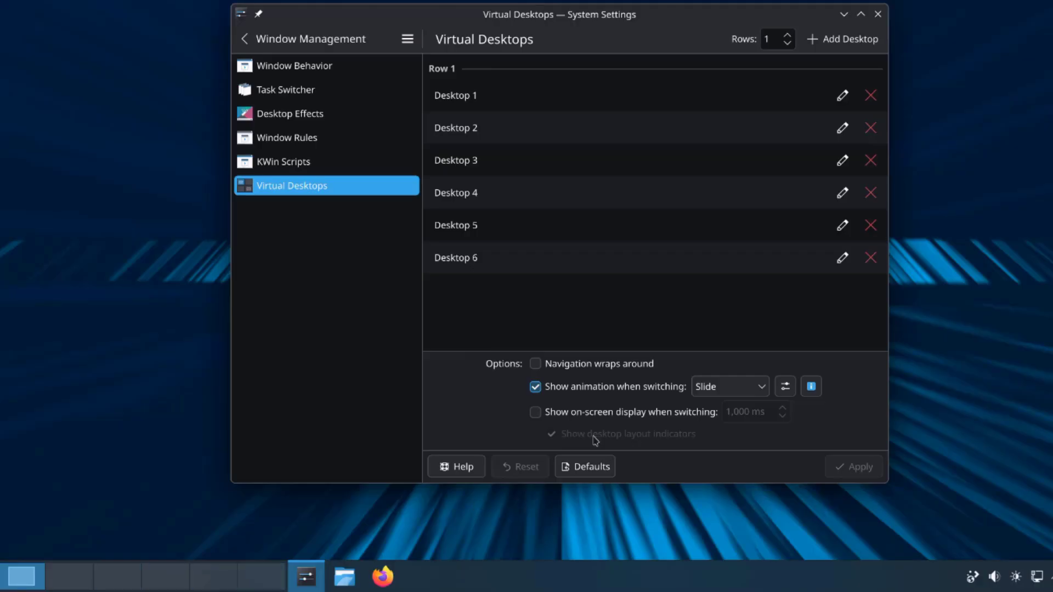
# - Tick the Cube effect under Desktop Effects' Window Management section and apply
pyautogui.click(309, 118)
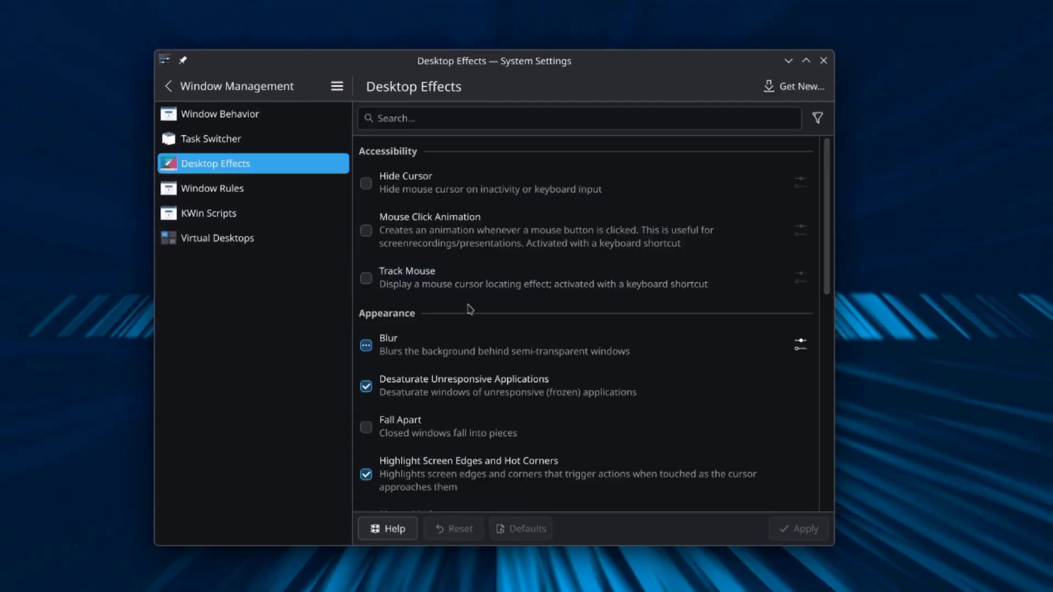
pyautogui.scroll(-10, 494, 330)
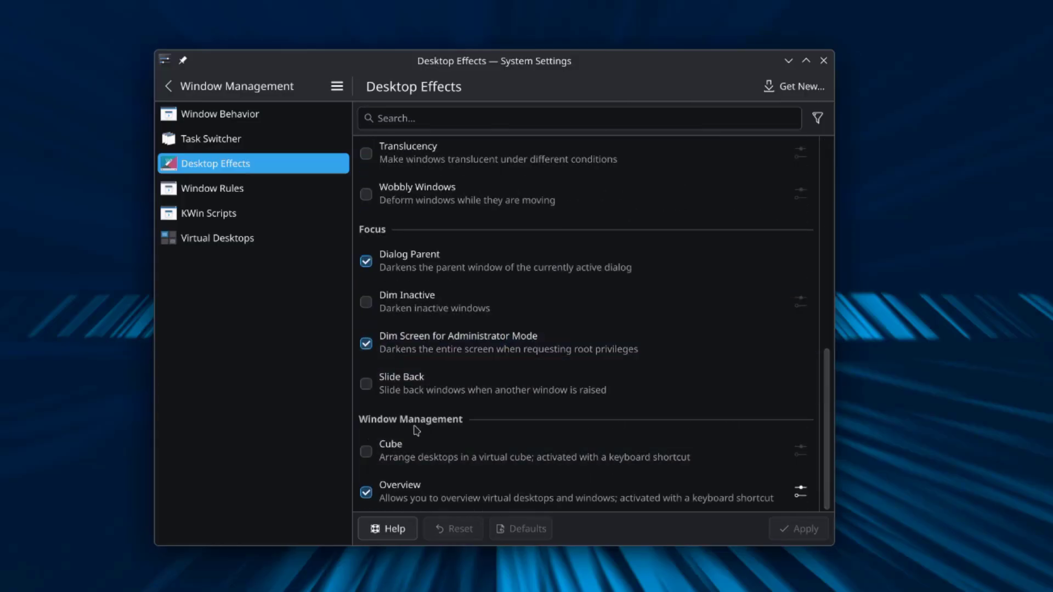
pyautogui.click(369, 457)
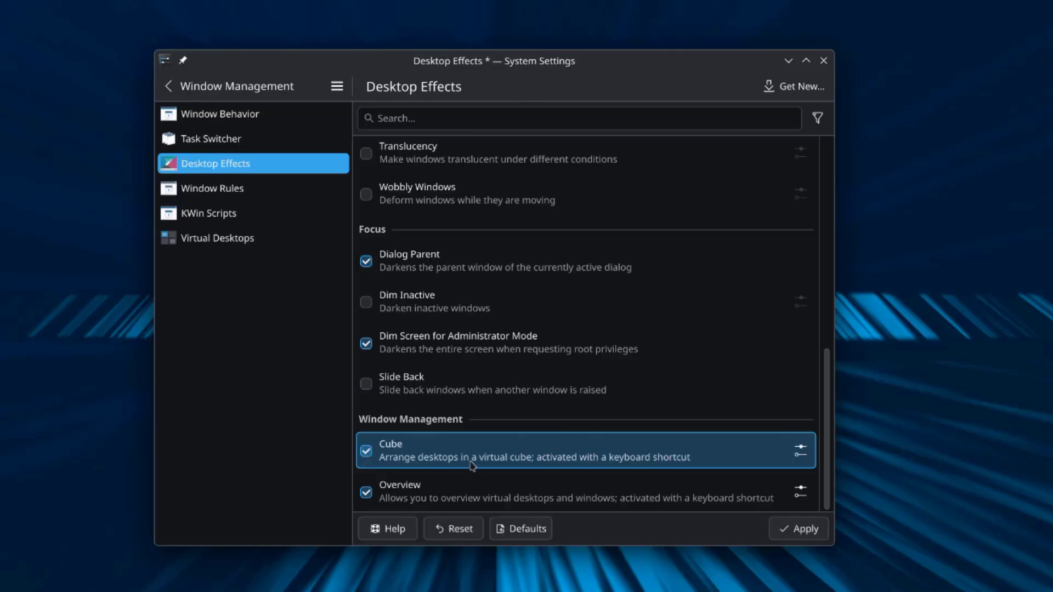
pyautogui.click(797, 532)
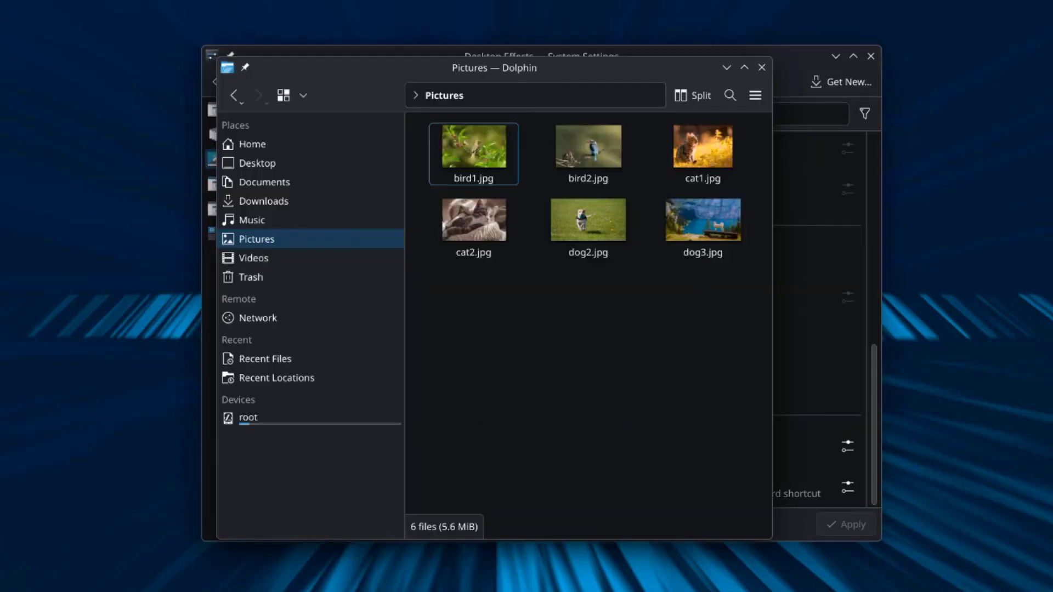
# - Open Dolphin on desktop 2, return to desktop 1, then show the Cube (Super+C) and rotate it
pyautogui.hotkey('ctrl', 'F2')
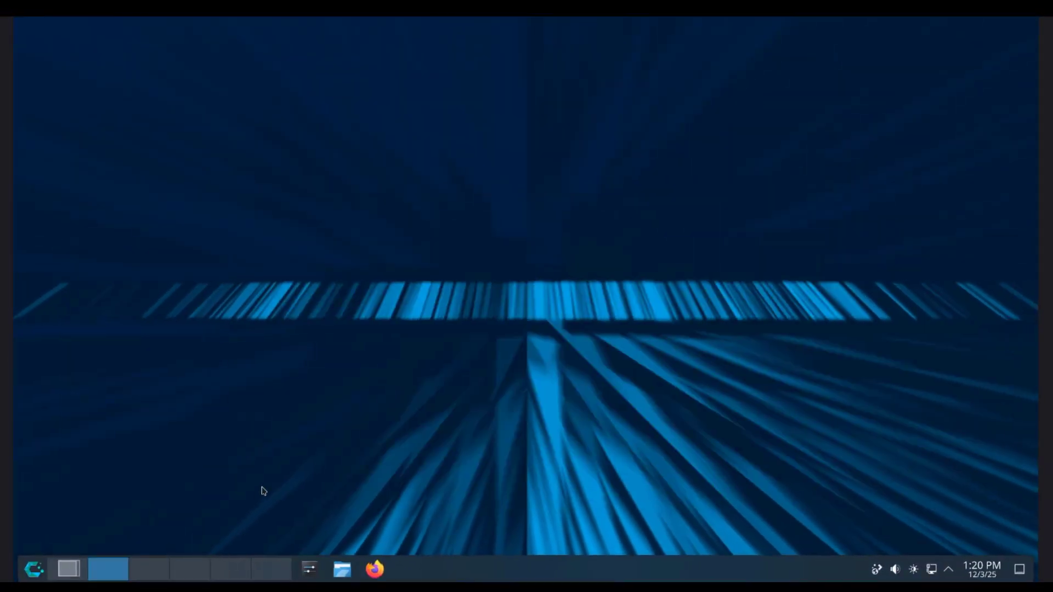
pyautogui.click(341, 569)
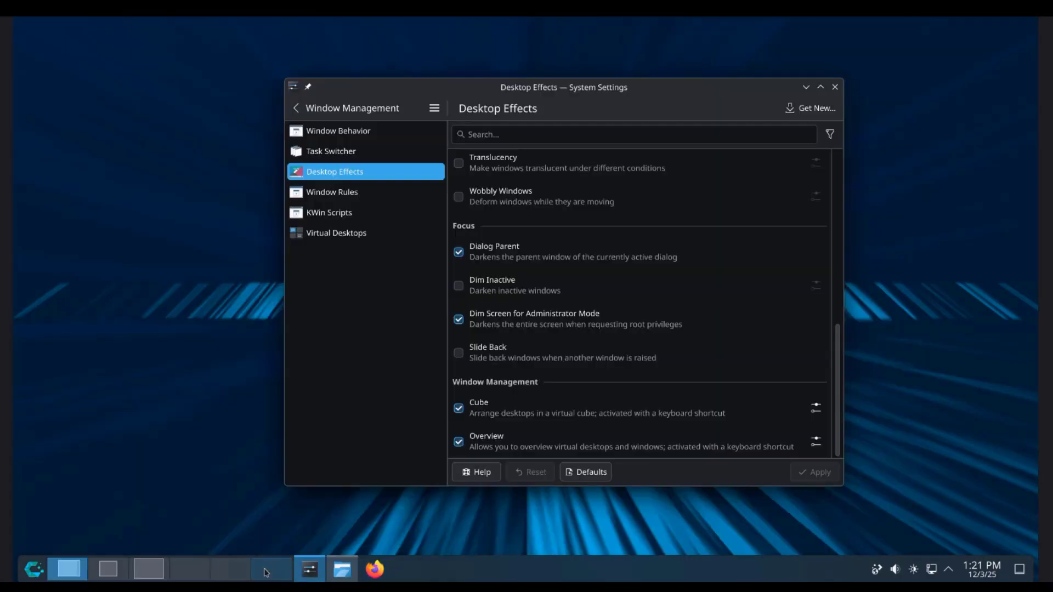
pyautogui.click(239, 571)
pyautogui.press('super+c')
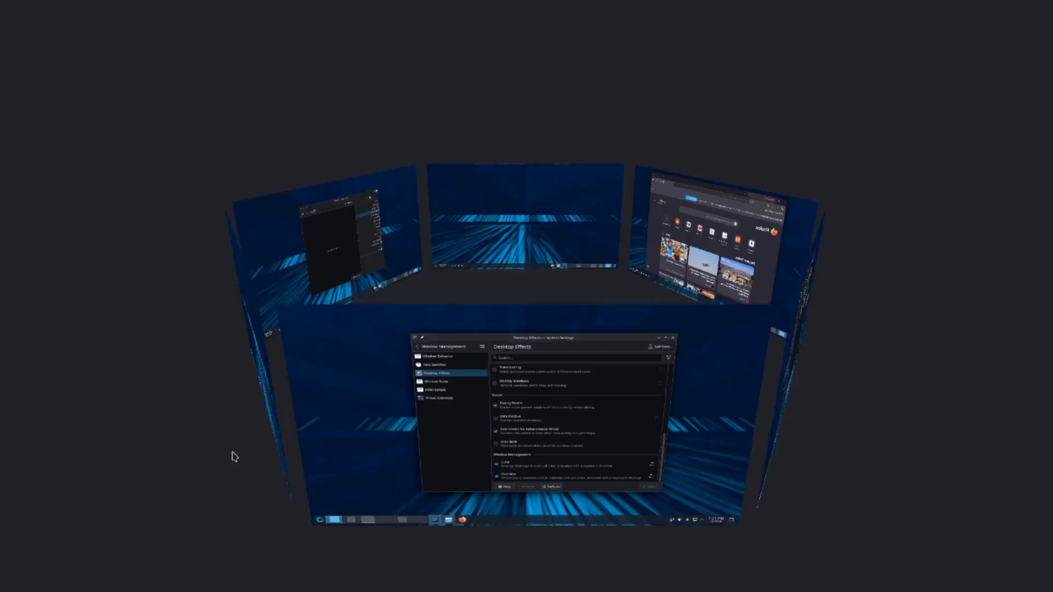
pyautogui.moveTo(392, 366); pyautogui.dragTo(99, 78)
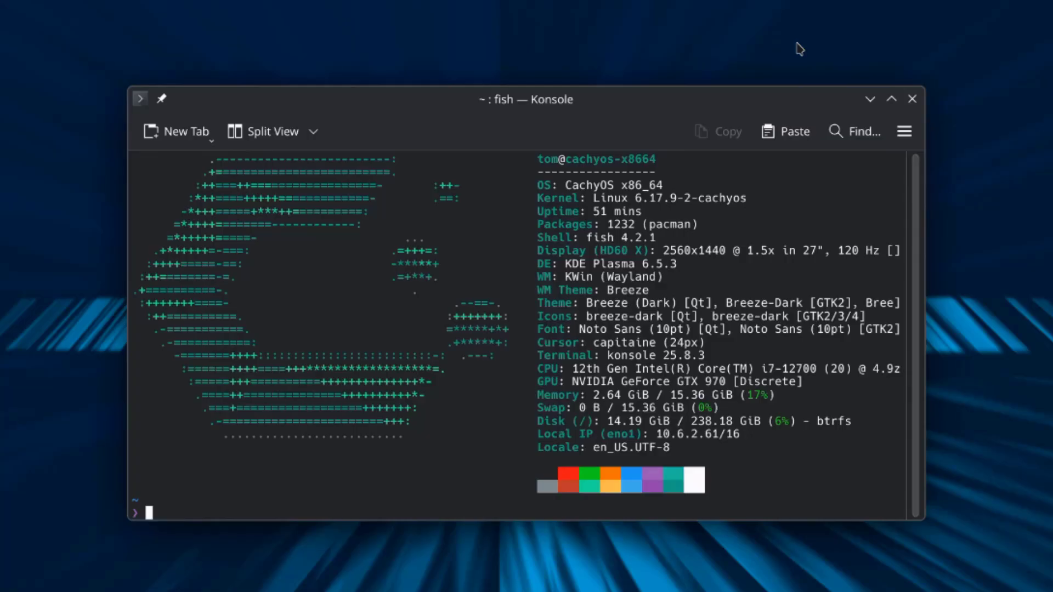
# - Select the whole fastfetch output in Konsole, then clear the selection
pyautogui.moveTo(672, 448); pyautogui.dragTo(531, 141)
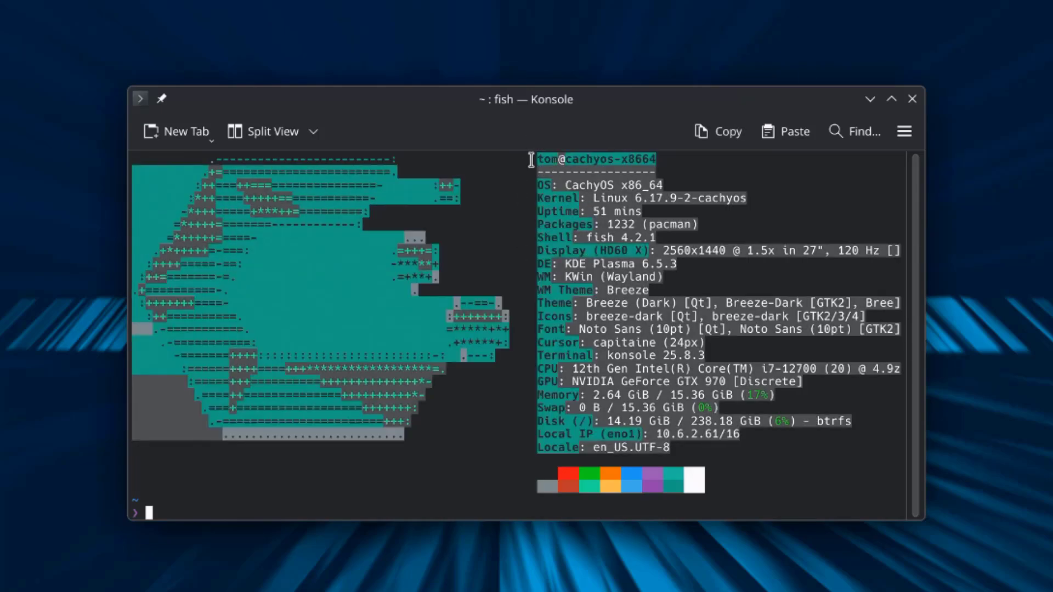
pyautogui.click(751, 219)
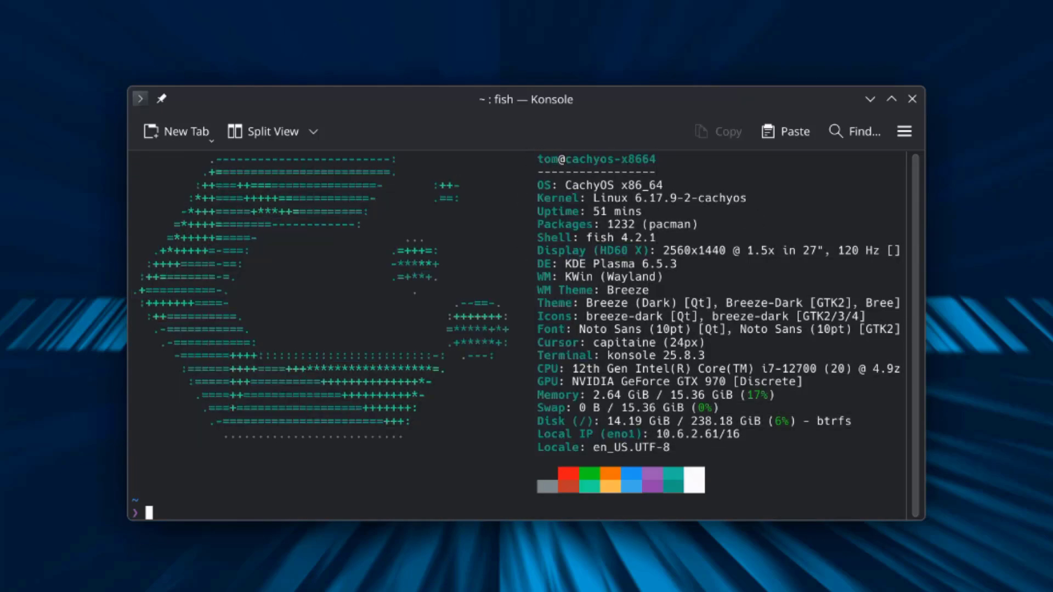